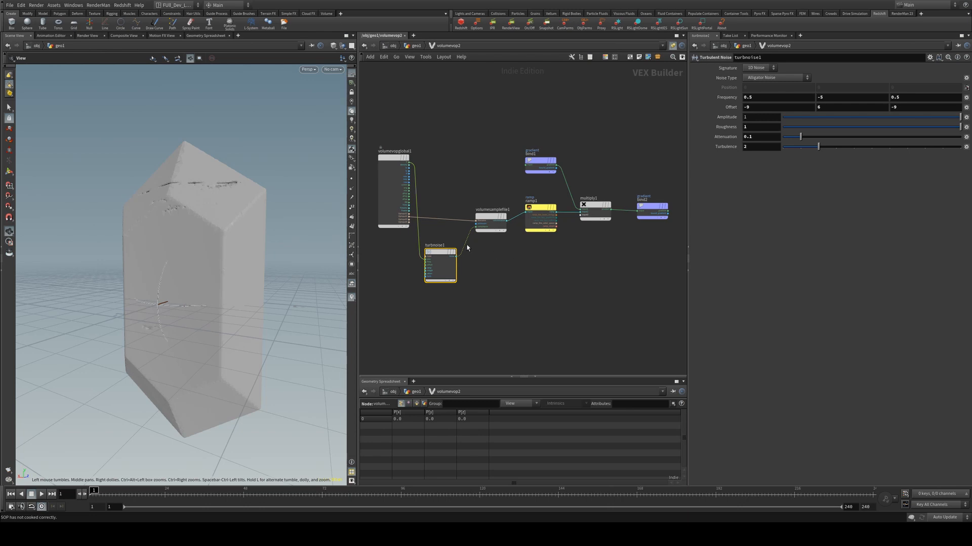
left_click_drag(431, 245, 427, 165)
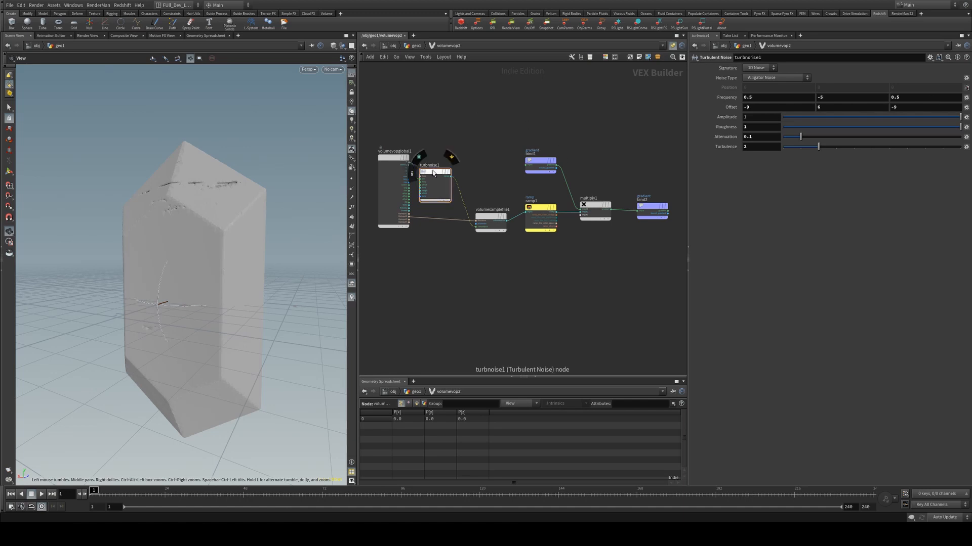
left_click_drag(427, 172, 428, 252)
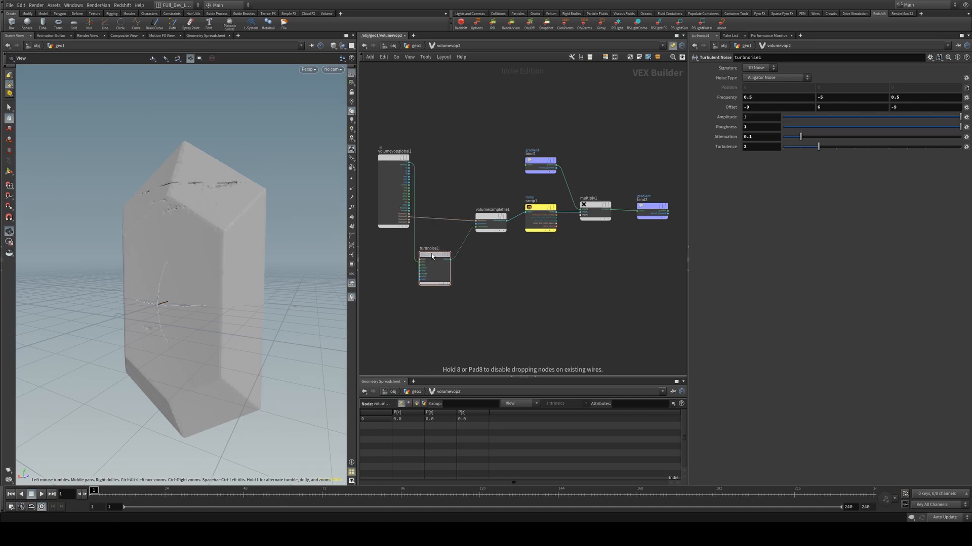
- Add a Redshift light to the scene at the object level
left_click(390, 45)
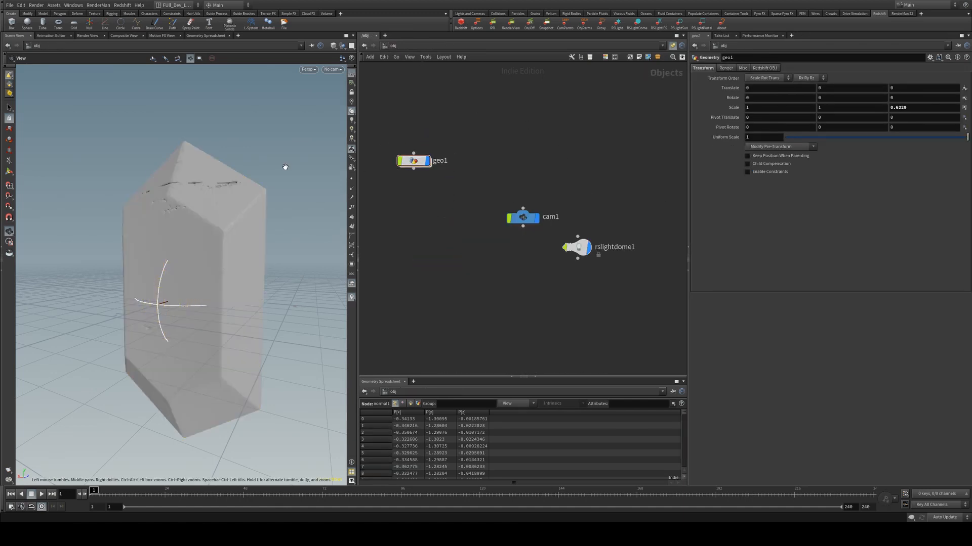
left_click(578, 247)
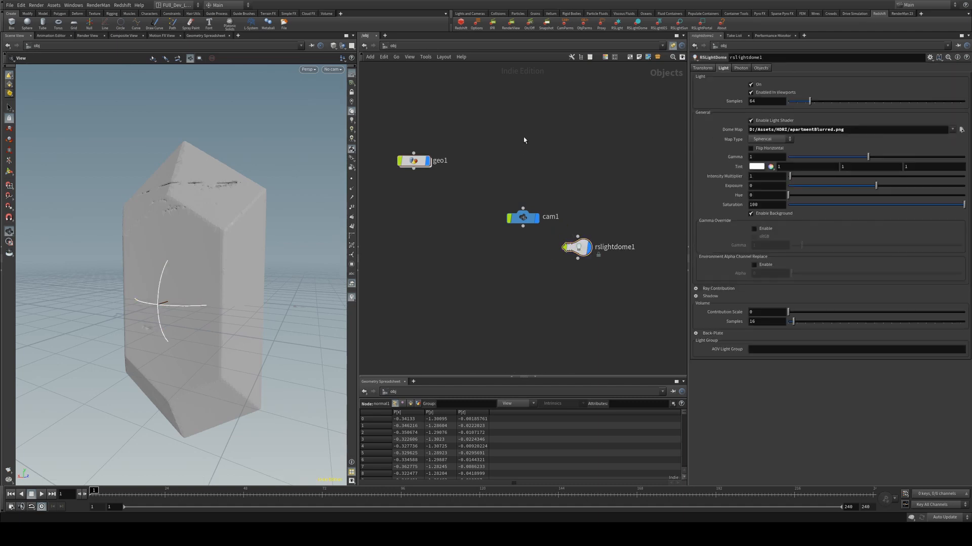
left_click(618, 22)
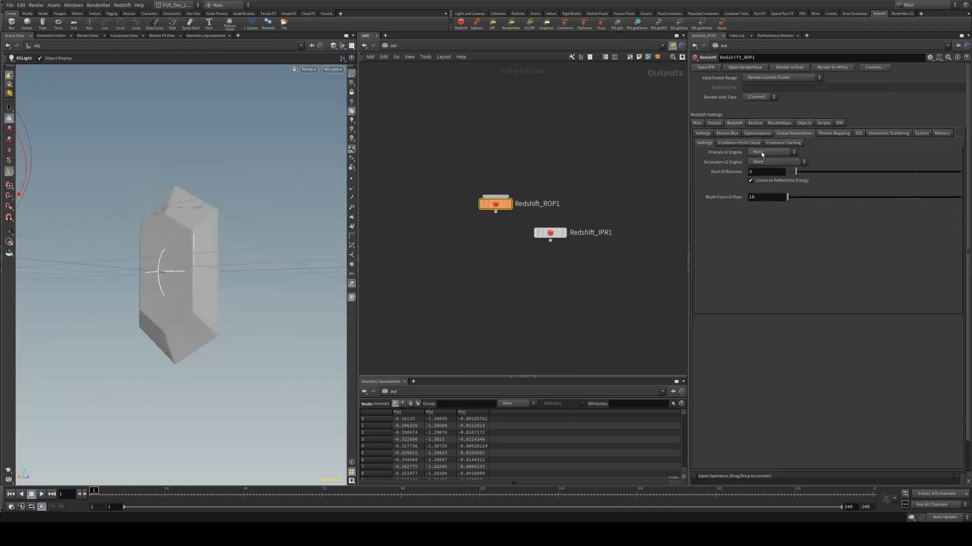
- Set the primary GI engine of Redshift_ROP1 to Brute Force and return to the object network
left_click(764, 151)
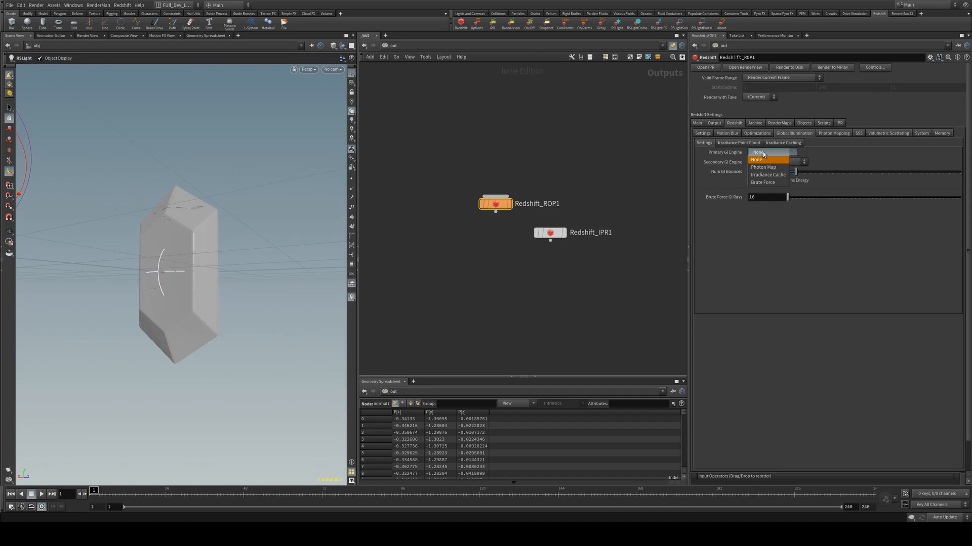
left_click(763, 182)
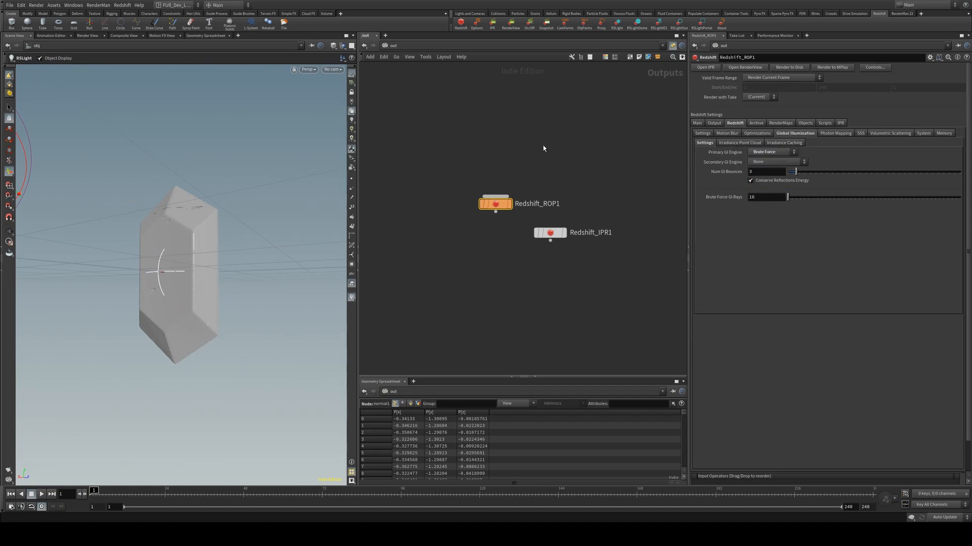
left_click(385, 45)
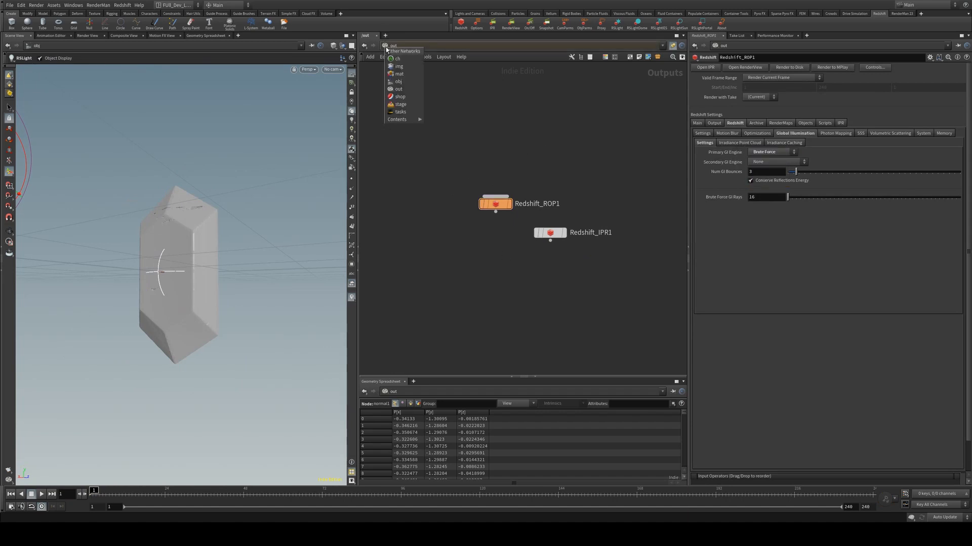
left_click(400, 83)
- Add a Material Network node to the object network, above the lights
key("Tab")
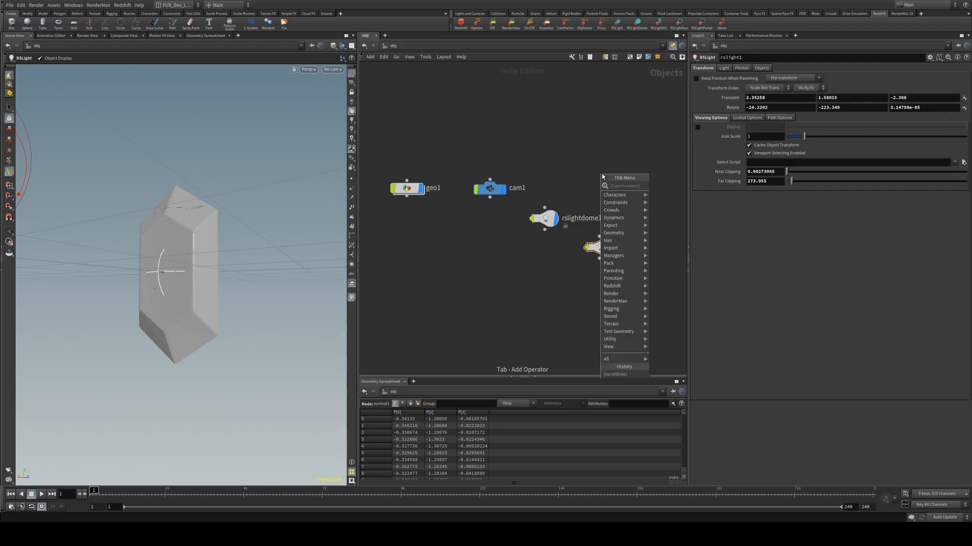
type("matn")
key("Return")
left_click(602, 176)
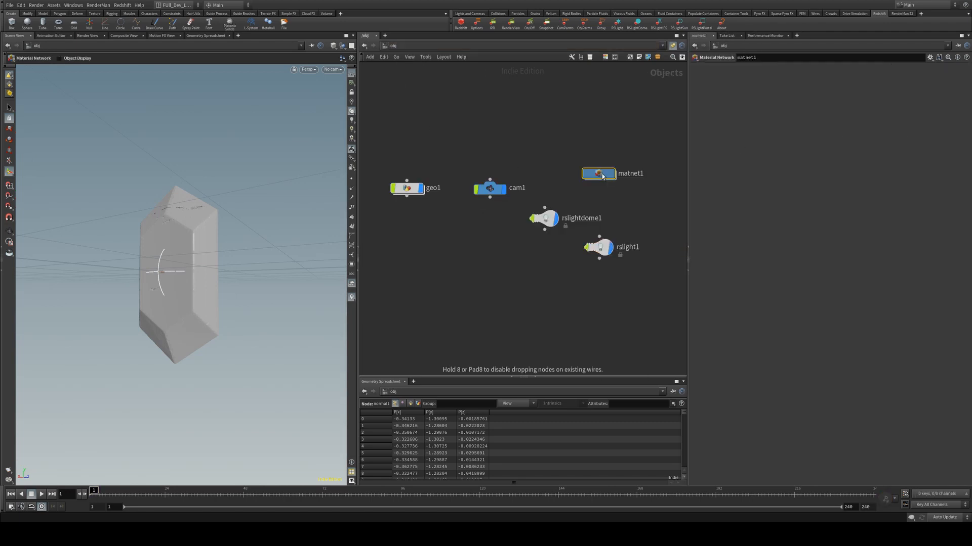
- Create an RS Material Builder inside matnet1 and assign it to the crystal
double_click(602, 176)
key("Tab")
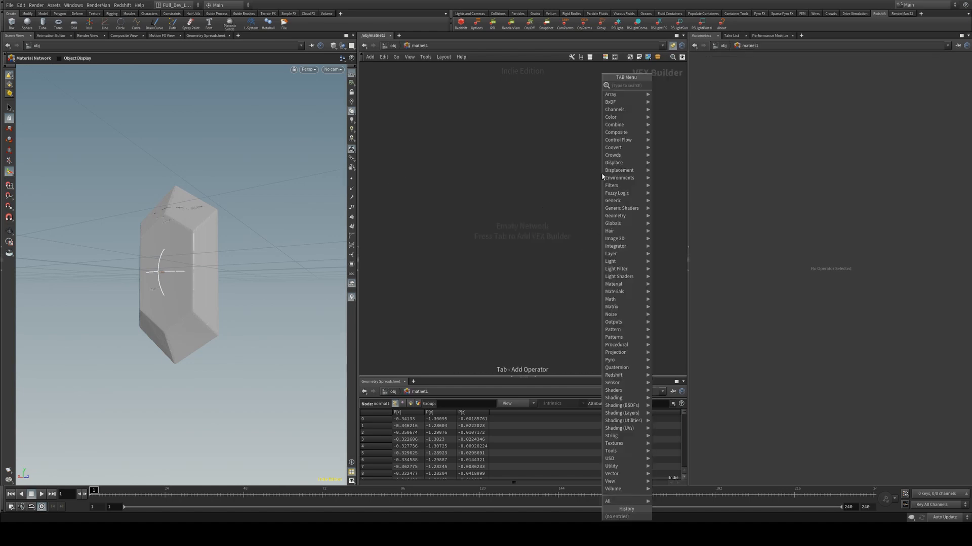
type("rs bui")
key("Return")
left_click(602, 177)
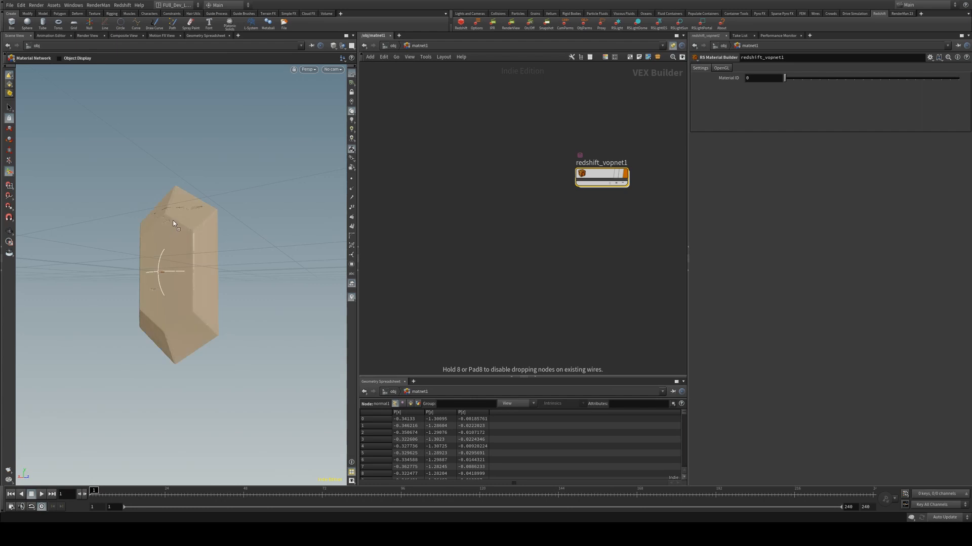
left_click_drag(603, 177, 548, 181)
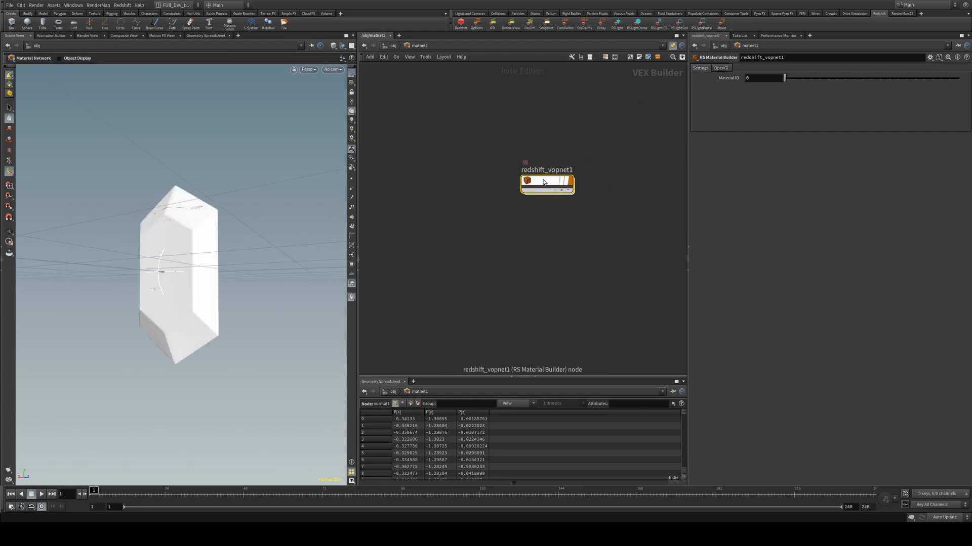
- Rename the new RS Material Builder node as gem
double_click(540, 182)
left_click(418, 46)
double_click(544, 172)
type("gem")
key("Return")
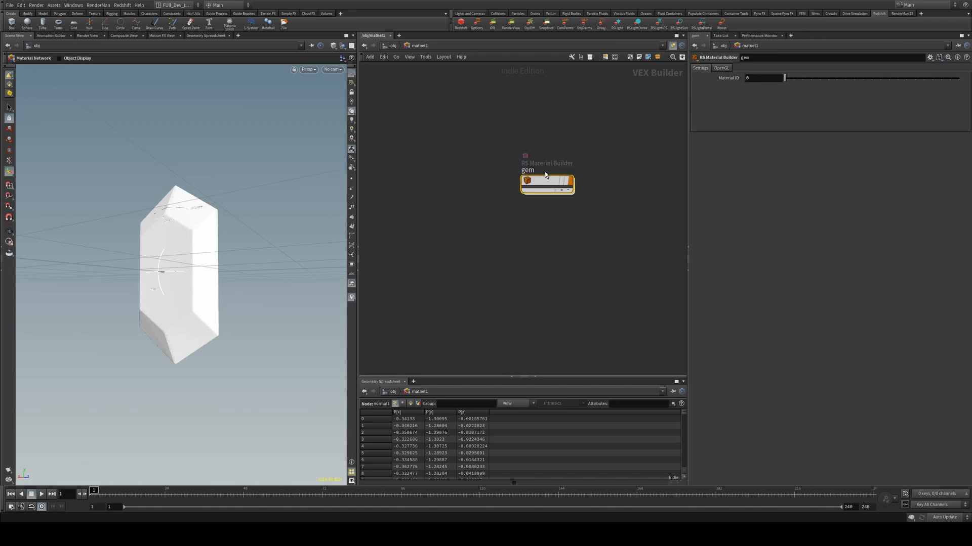
- Preview the crystal in a Redshift IPR render and stop the render
left_click(87, 36)
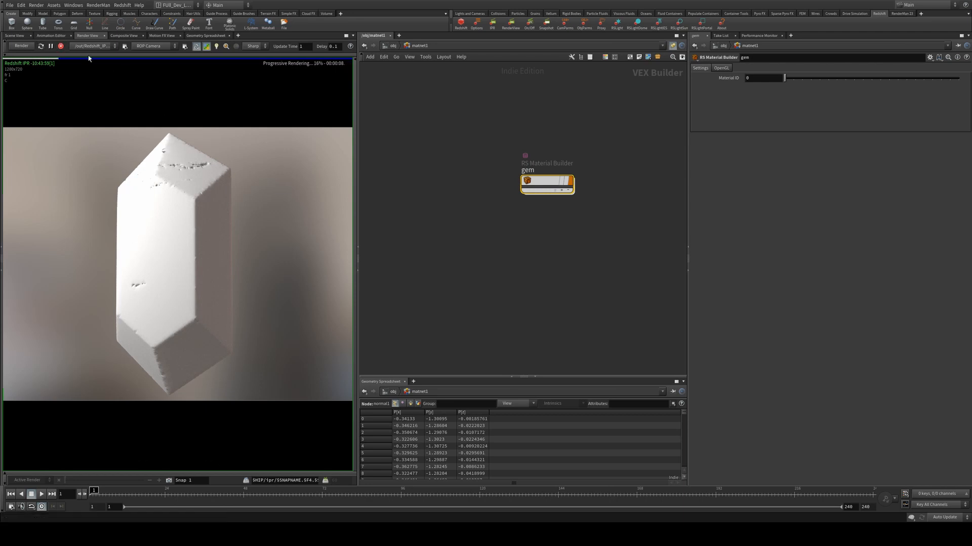
left_click(61, 46)
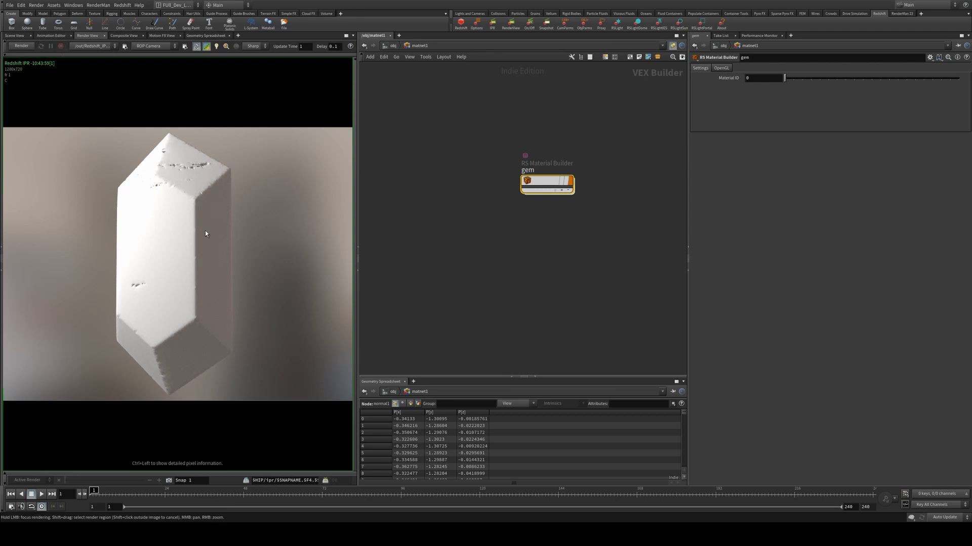
- Set the reflection weight of Material1 inside the gem material to 0 and restart the preview render
double_click(540, 184)
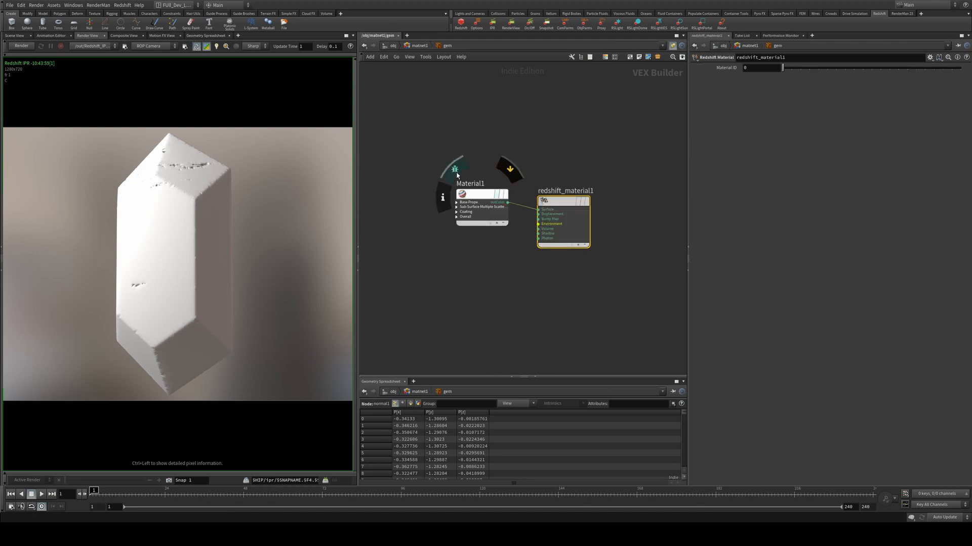
middle_click_drag(463, 161, 501, 149)
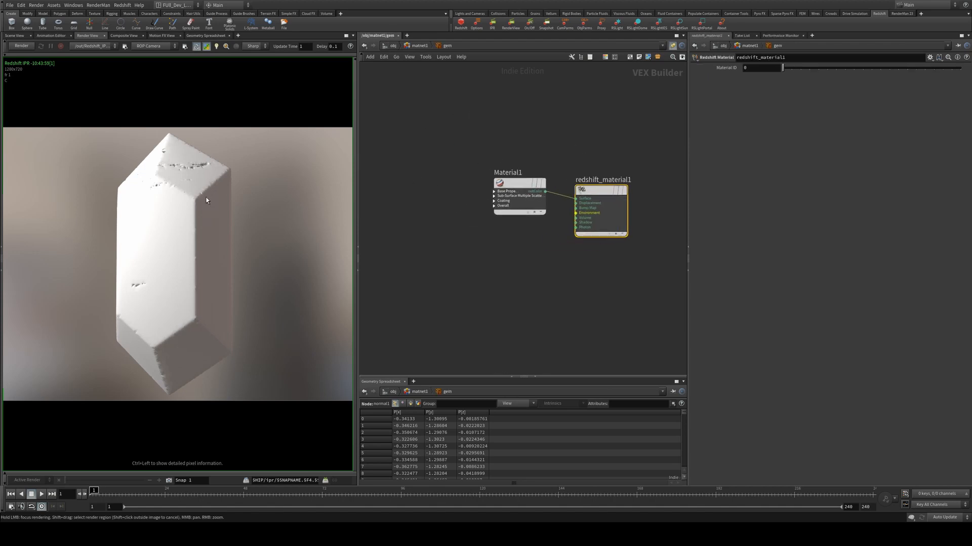
left_click_drag(517, 184, 513, 191)
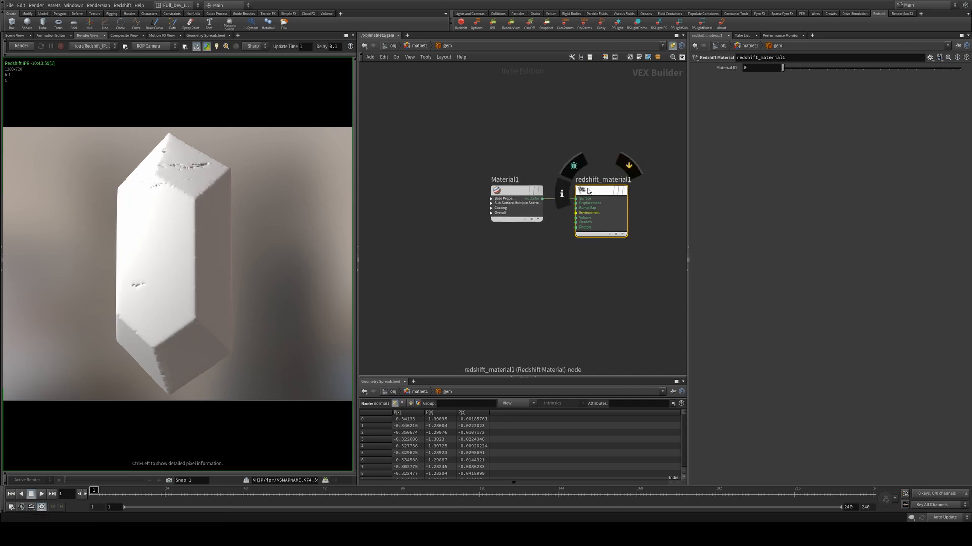
left_click(523, 190)
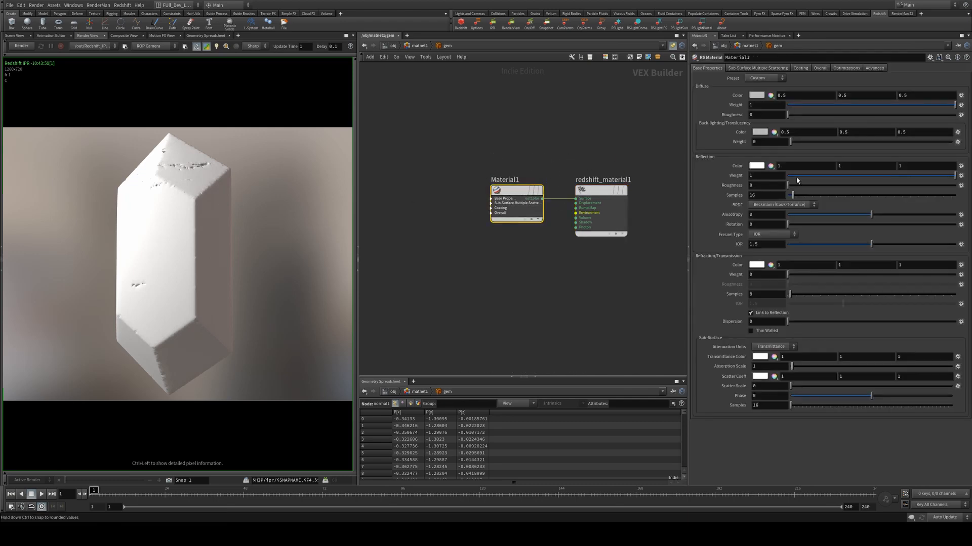
left_click(33, 47)
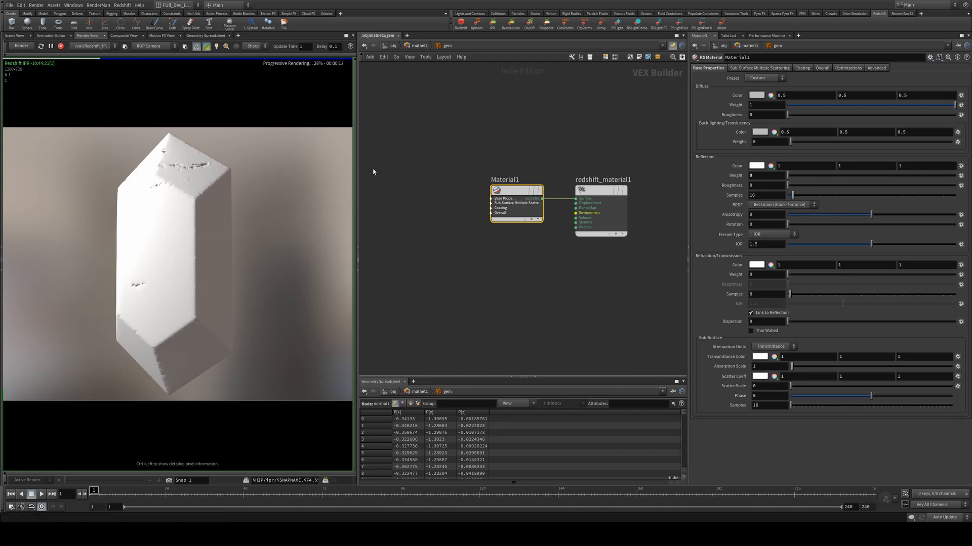
- Add an RS Curvature node before Material1 in the gem material network
middle_click_drag(464, 195, 505, 208)
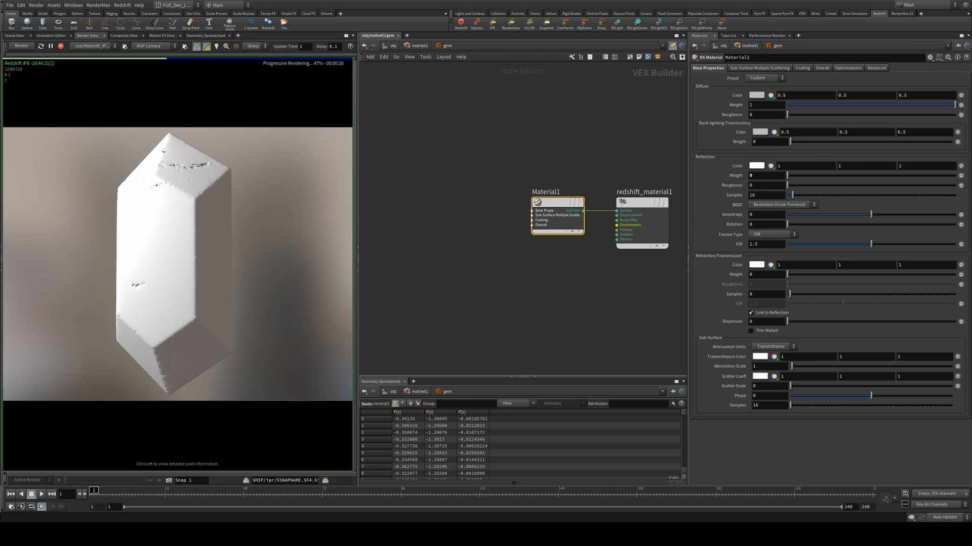
left_click(445, 240)
key("Tab")
type("r")
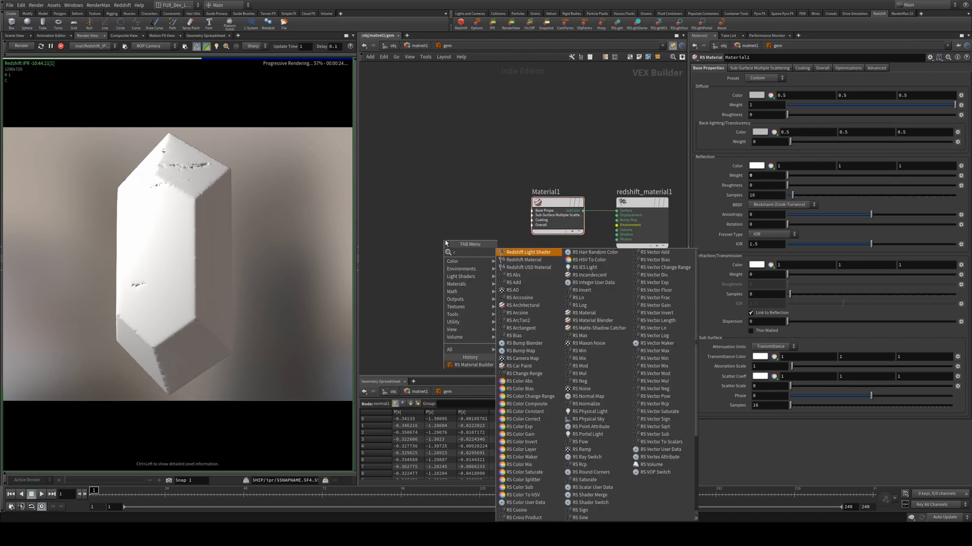
type("s cur")
key("Return")
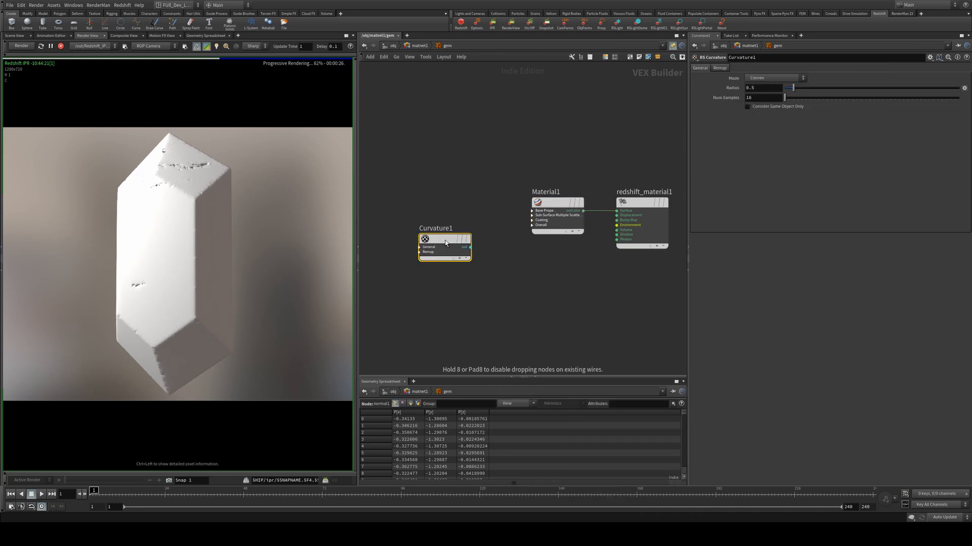
- Connect the Curvature output to the Base Properties inputs of Material1
left_click_drag(470, 247, 530, 212)
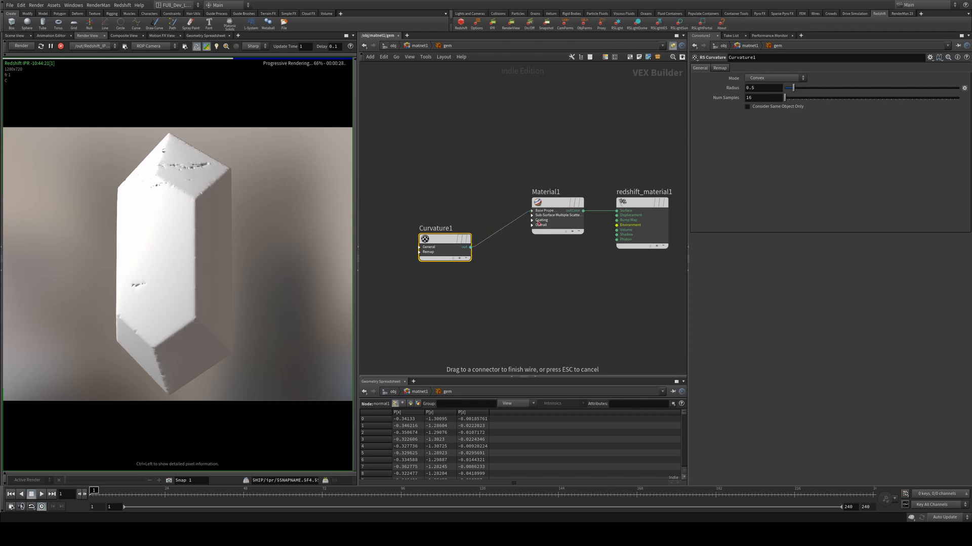
left_click(538, 222)
left_click(541, 227)
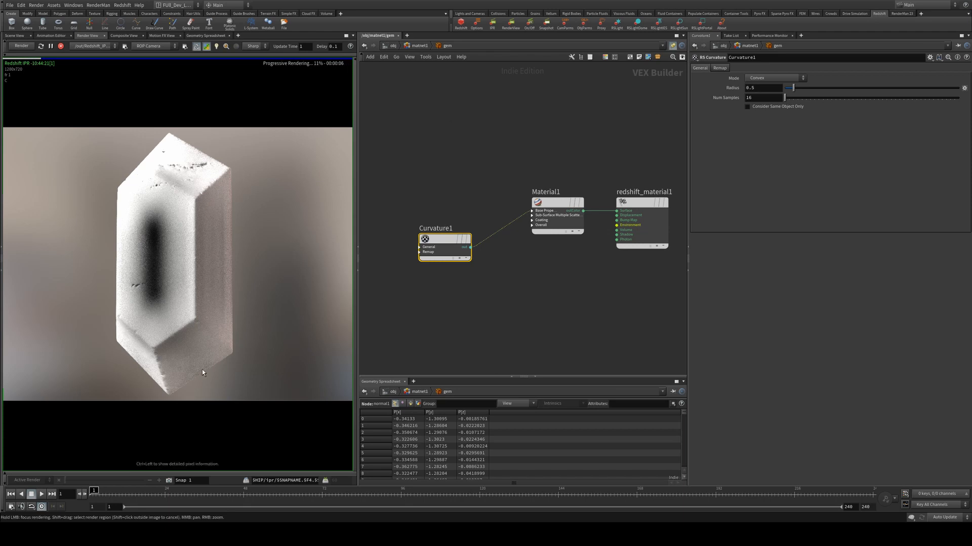
- Reduce the Curvature node's radius to 0.025
left_click_drag(770, 88, 649, 78)
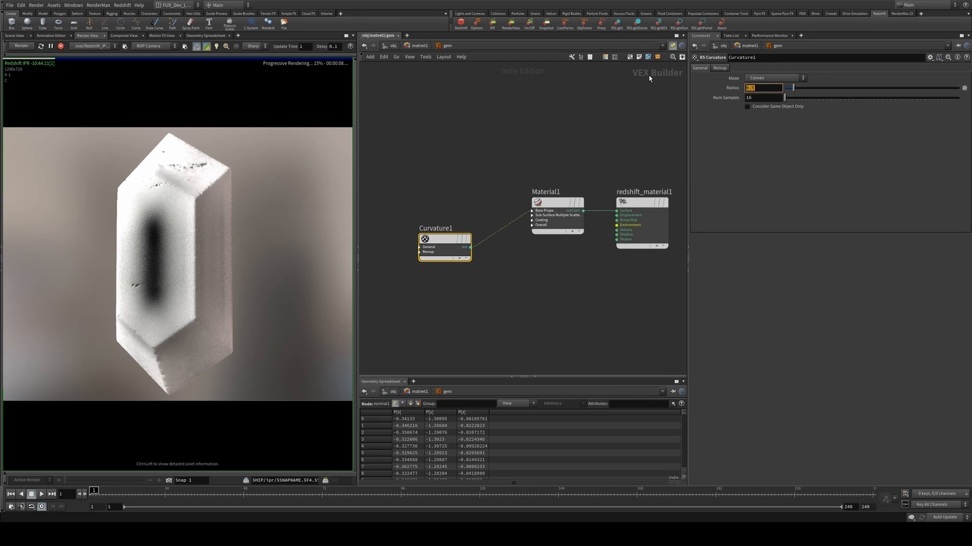
type(".05")
key("Return")
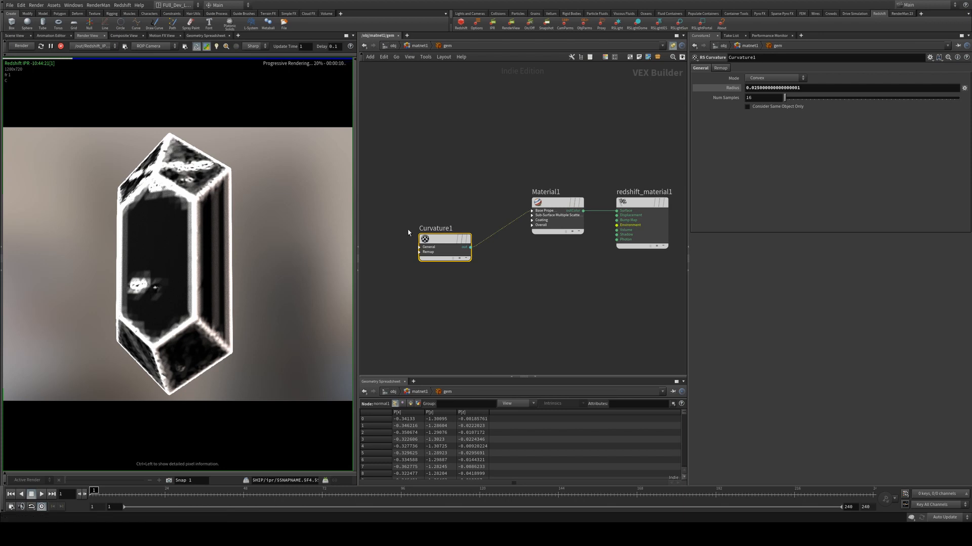
- Add an RS Color Layer node below the wire between Curvature1 and Material1, and make room for it
left_click_drag(443, 240, 429, 235)
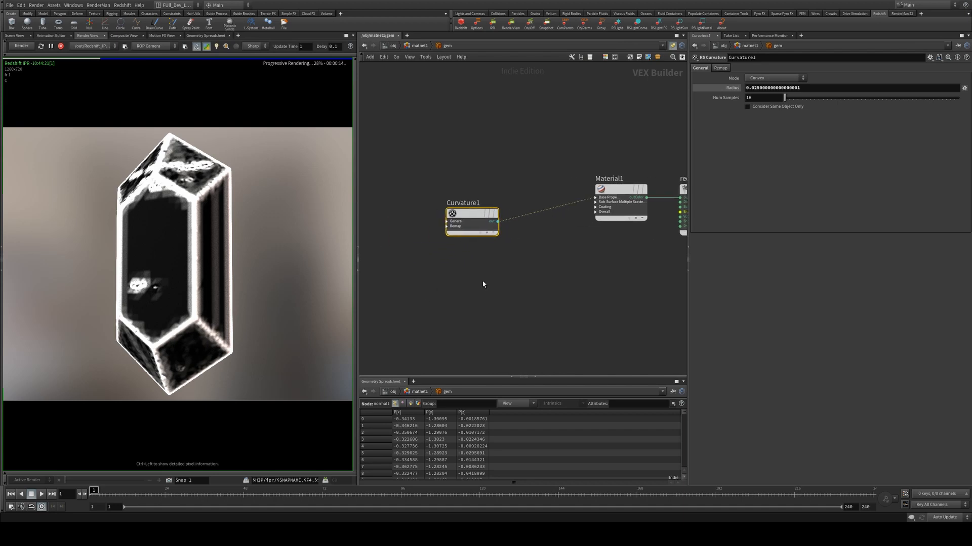
key("Tab")
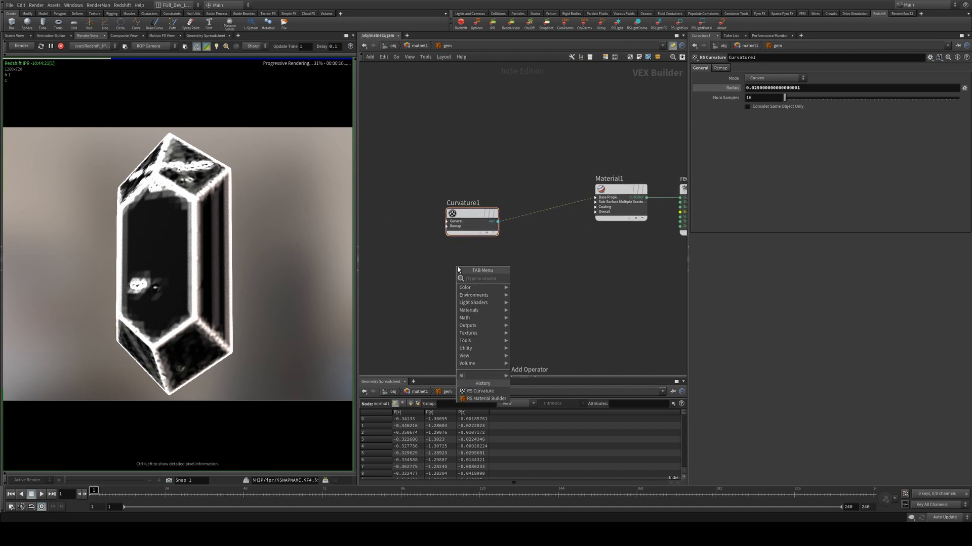
type("lay")
key("Return")
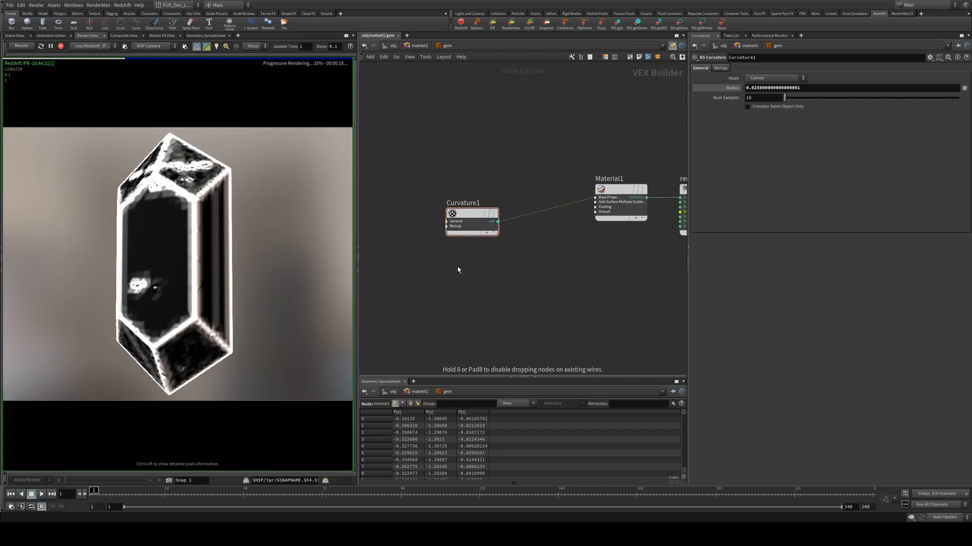
left_click(562, 253)
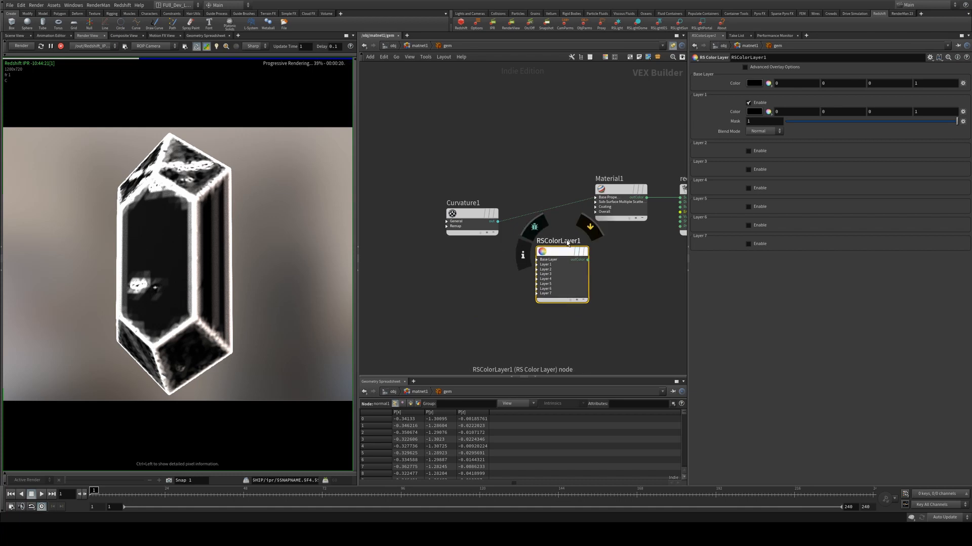
left_click_drag(499, 223, 462, 220)
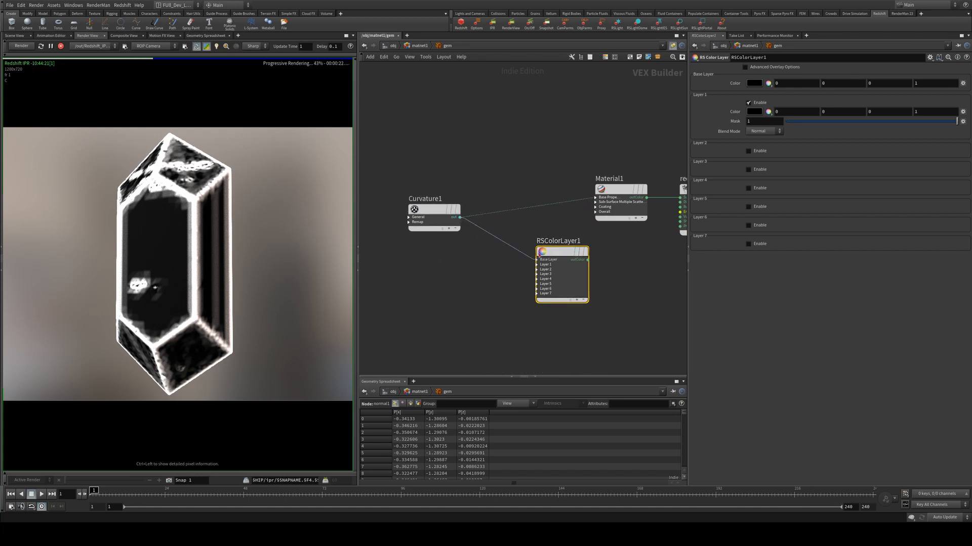
- Set the base layer color of RSColorLayer1 to a mid grey with a value of 0.5
left_click(758, 85)
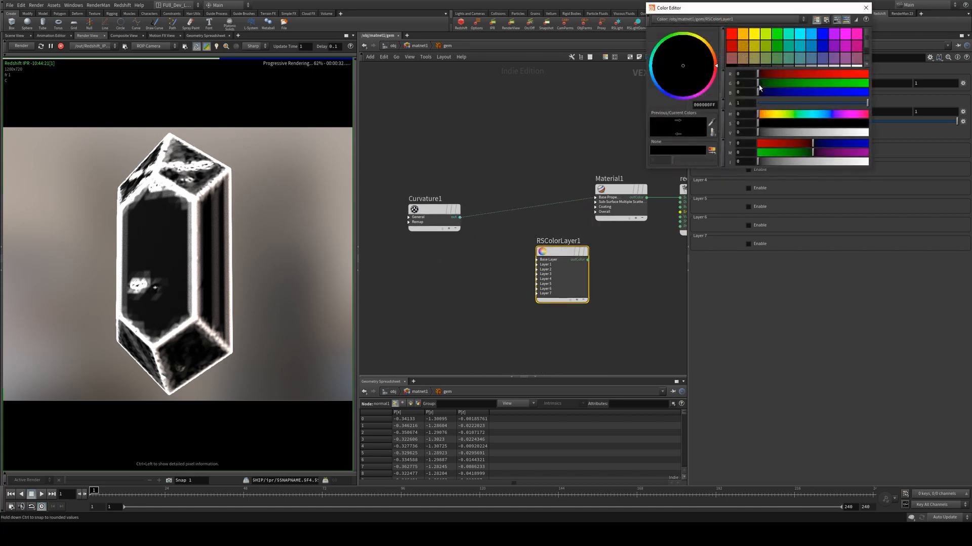
left_click(816, 133)
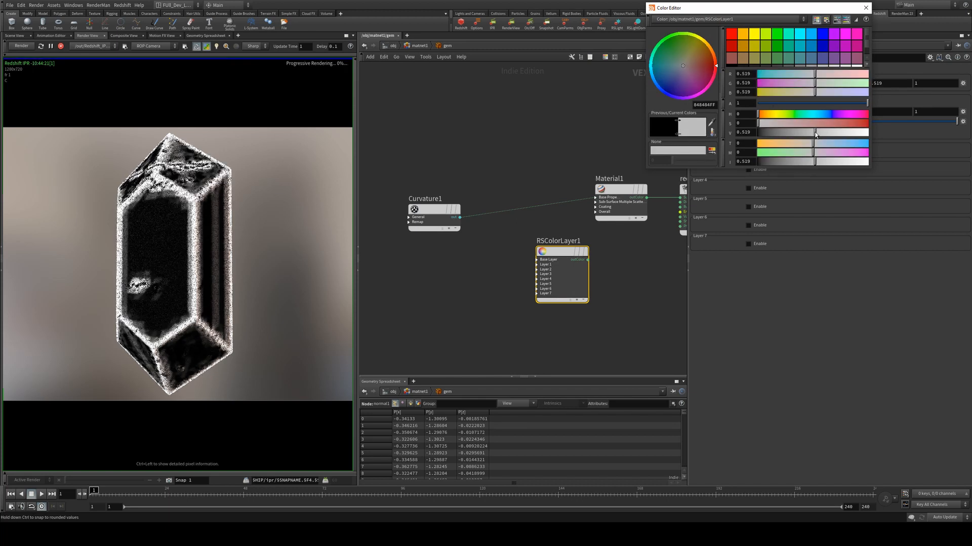
double_click(751, 132)
type(".5")
key("Return")
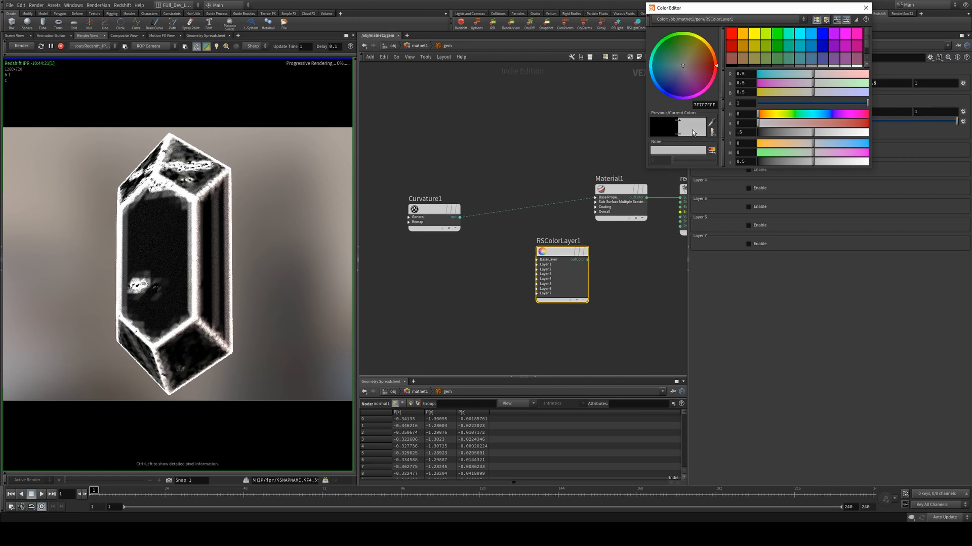
left_click(865, 8)
- Connect the RSColorLayer1 output to the diffuse_color input of Material1 and disable Layer 1 of the color layer
left_click_drag(554, 252, 511, 241)
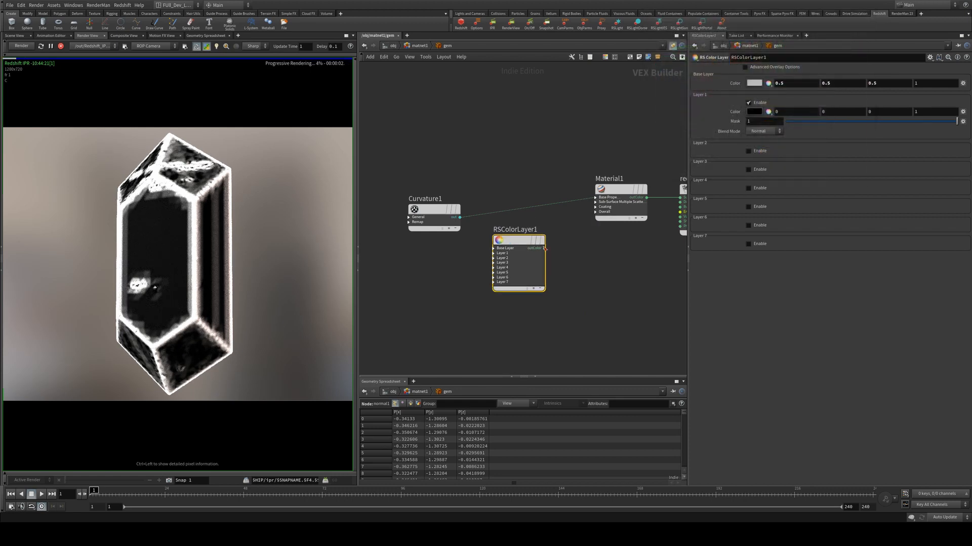
left_click(544, 248)
left_click(596, 197)
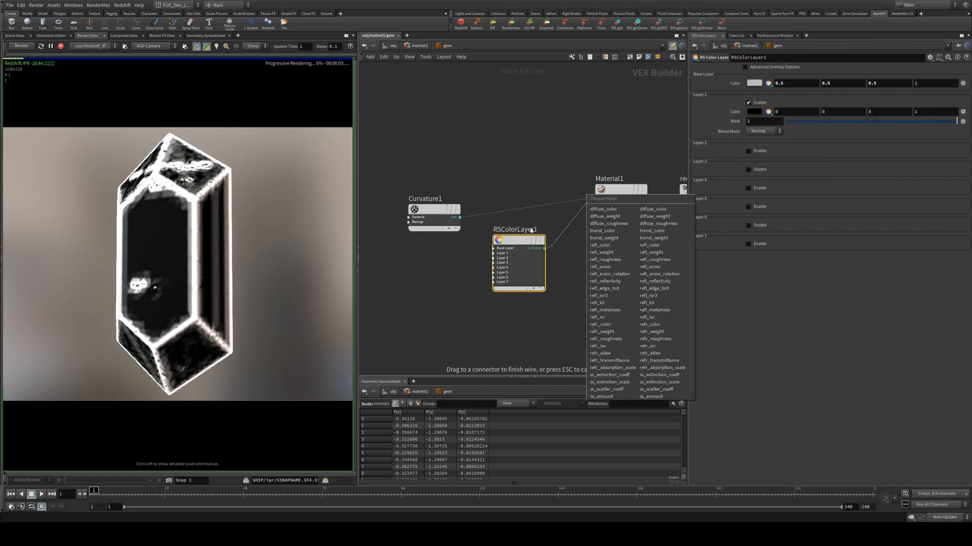
left_click(626, 209)
left_click_drag(512, 241, 517, 237)
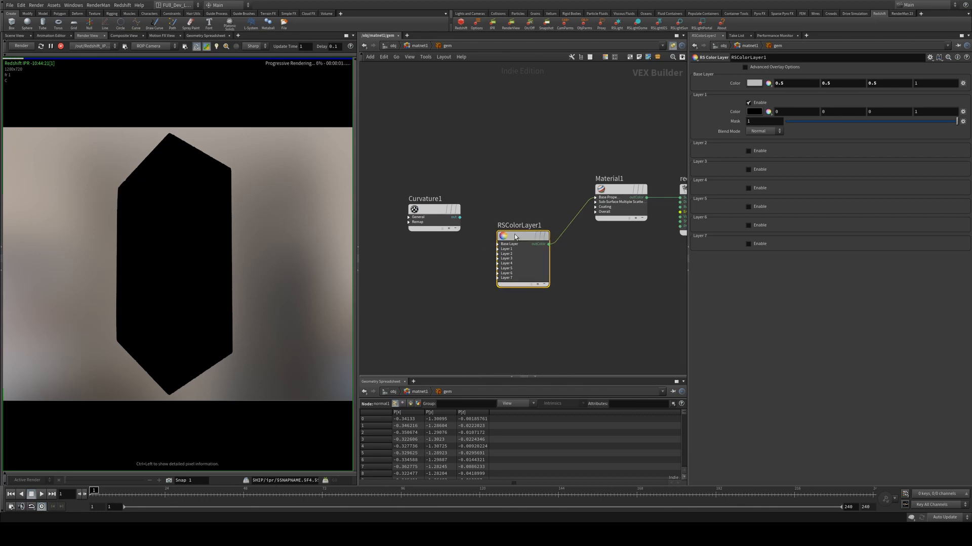
left_click(748, 103)
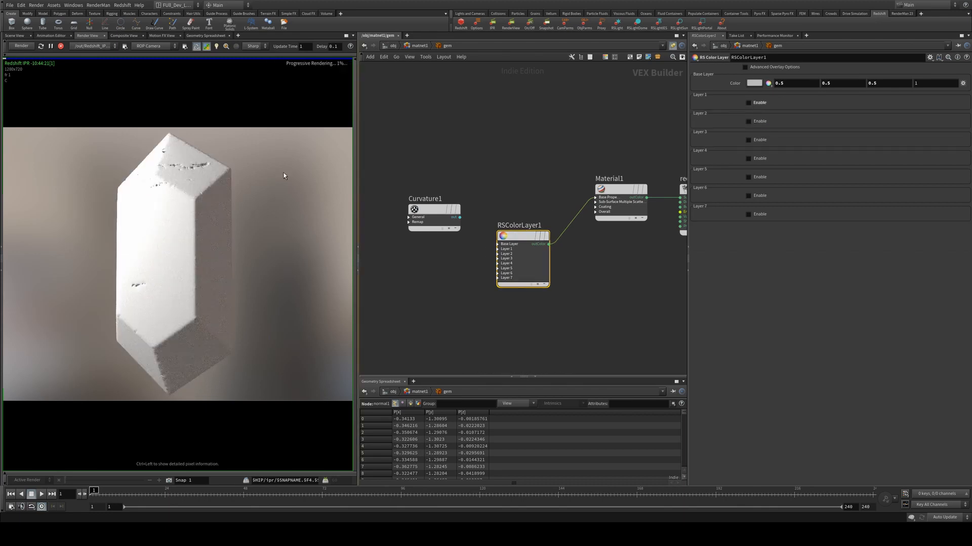
- Add an RS Maxon Noise node below Curvature1 and connect its output to the layer1_color input of RSColorLayer1
left_click(455, 211)
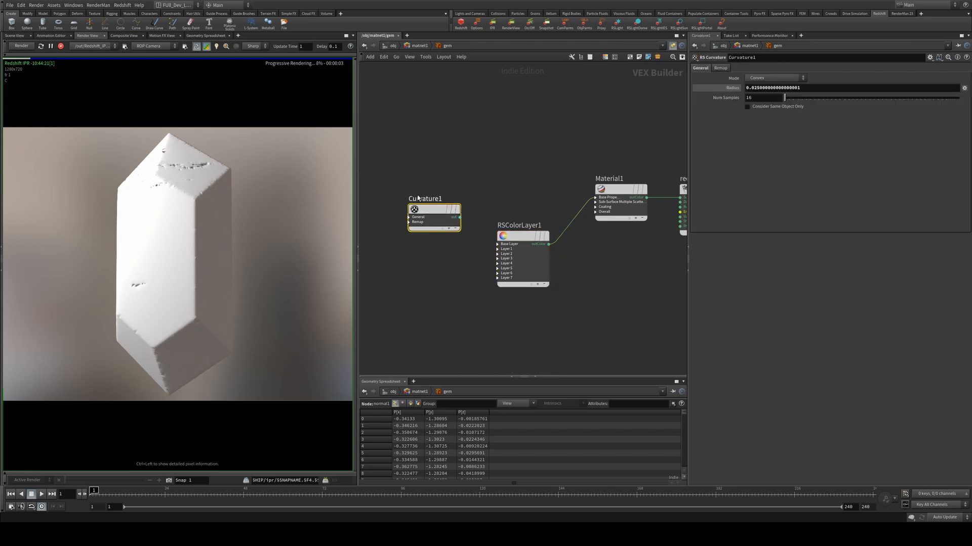
left_click(519, 238)
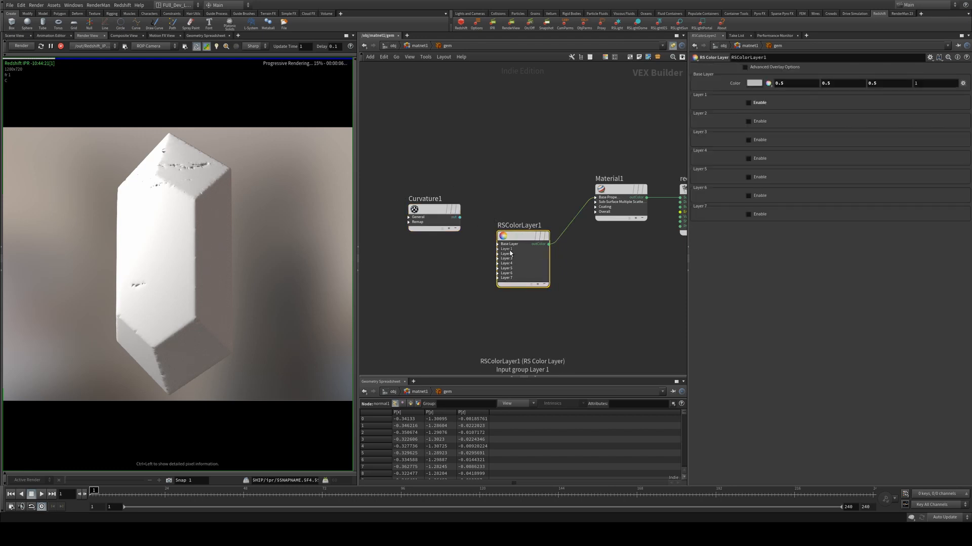
left_click(432, 278)
key("Tab")
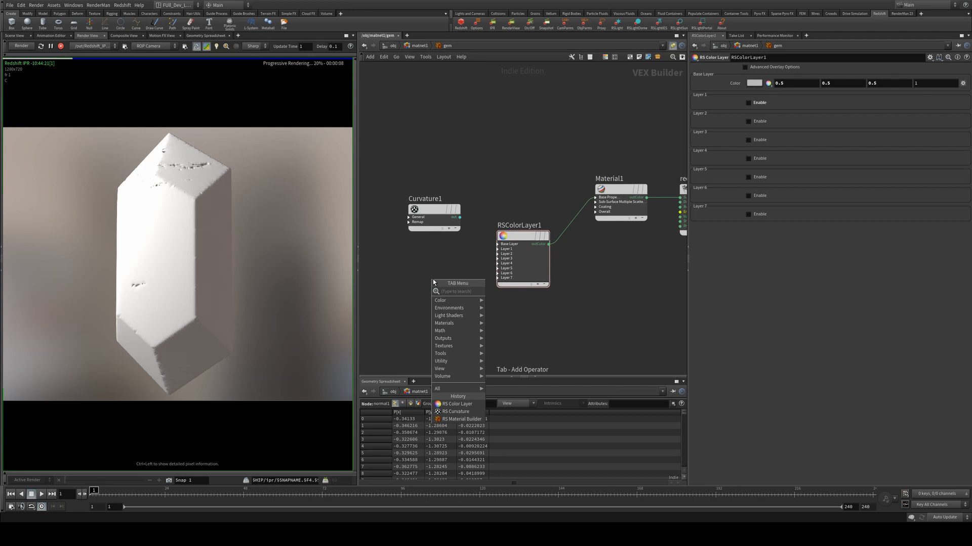
type("rsmaxon")
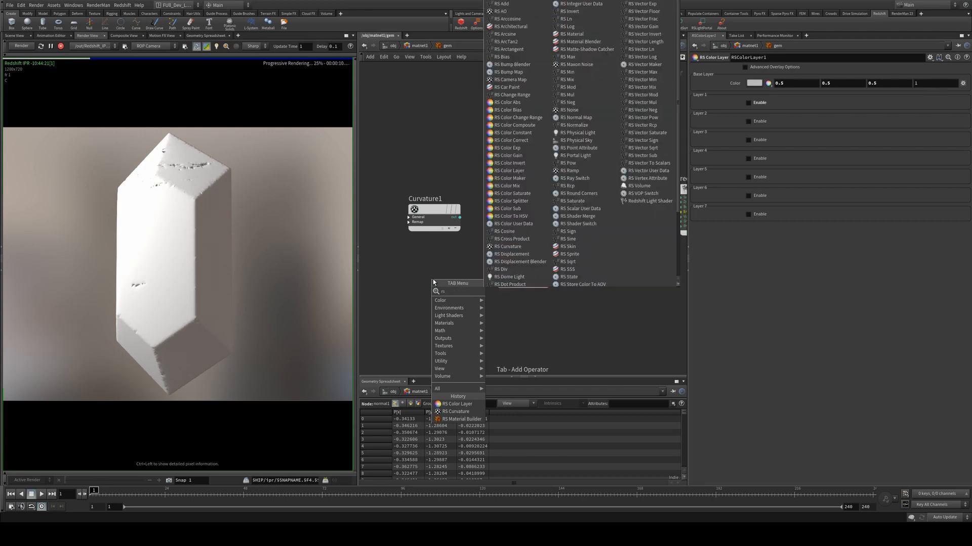
key("Return")
left_click_drag(460, 287, 511, 258)
left_click(511, 263)
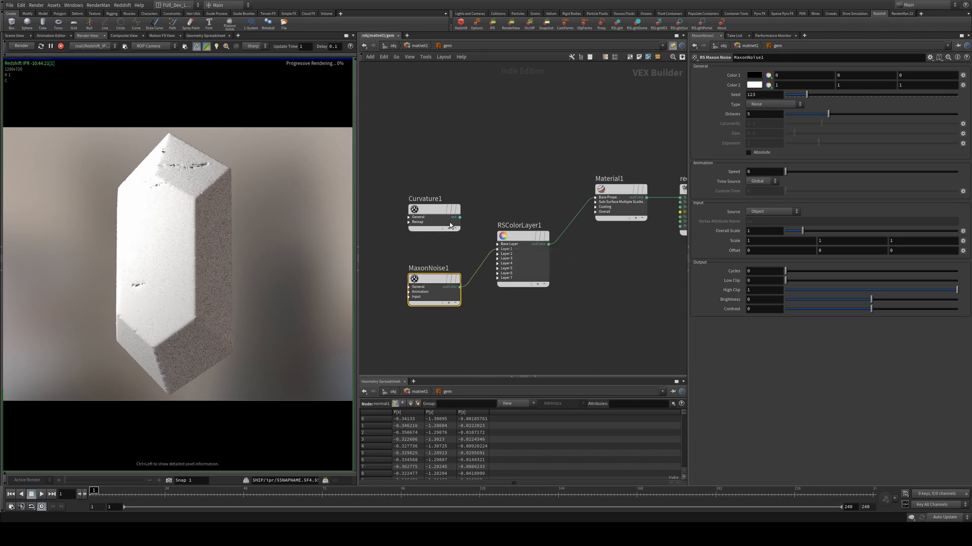
- Connect the Curvature1 output to layer1_mask on RSColorLayer1 and enable Layer 1
left_click_drag(461, 220, 495, 251)
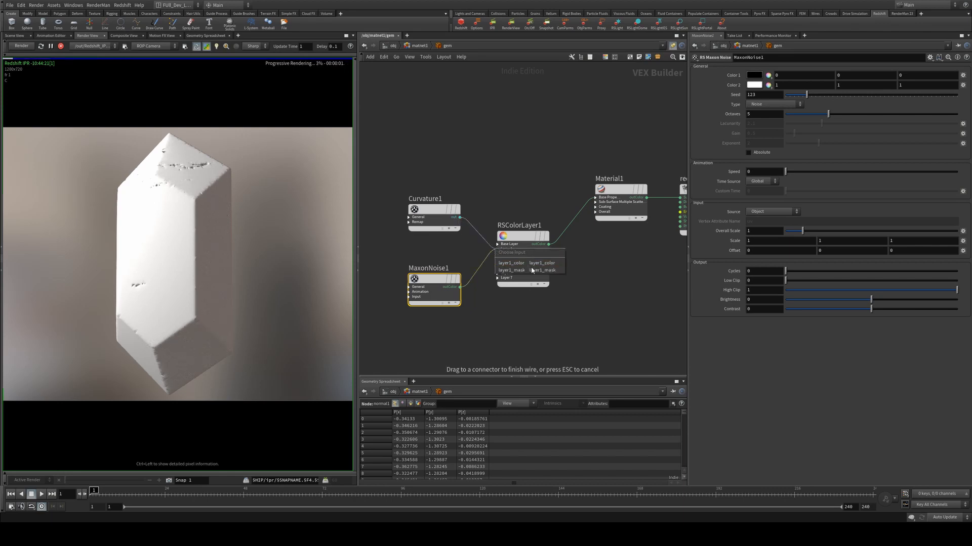
left_click(529, 272)
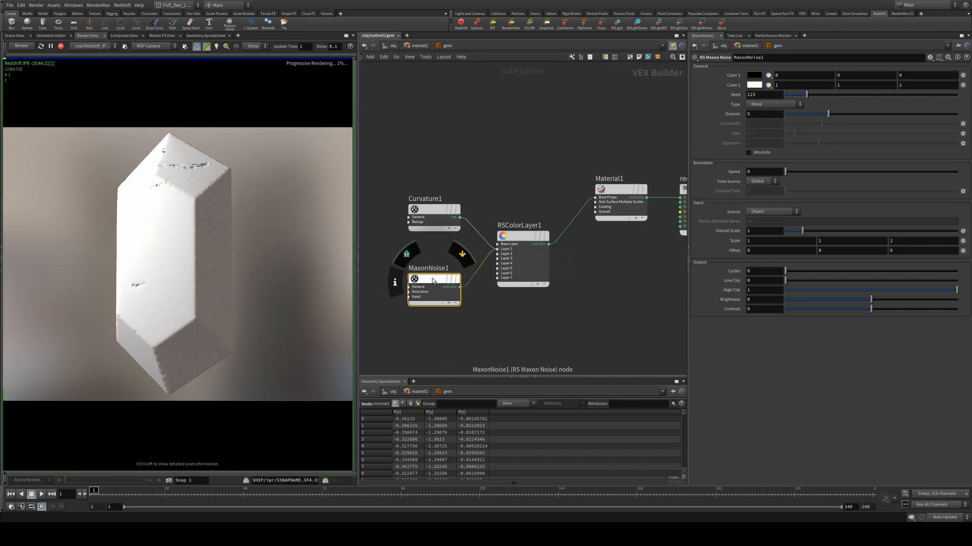
left_click(523, 236)
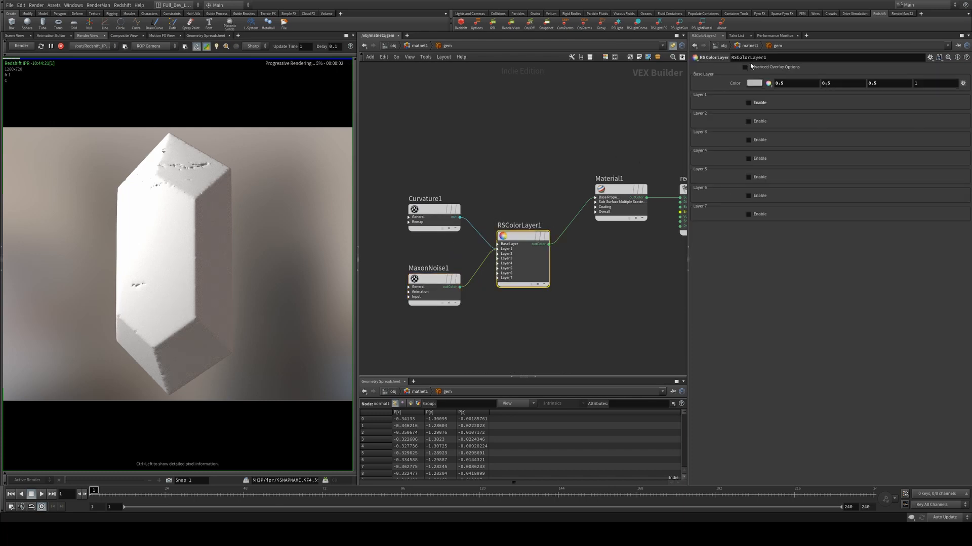
left_click(748, 103)
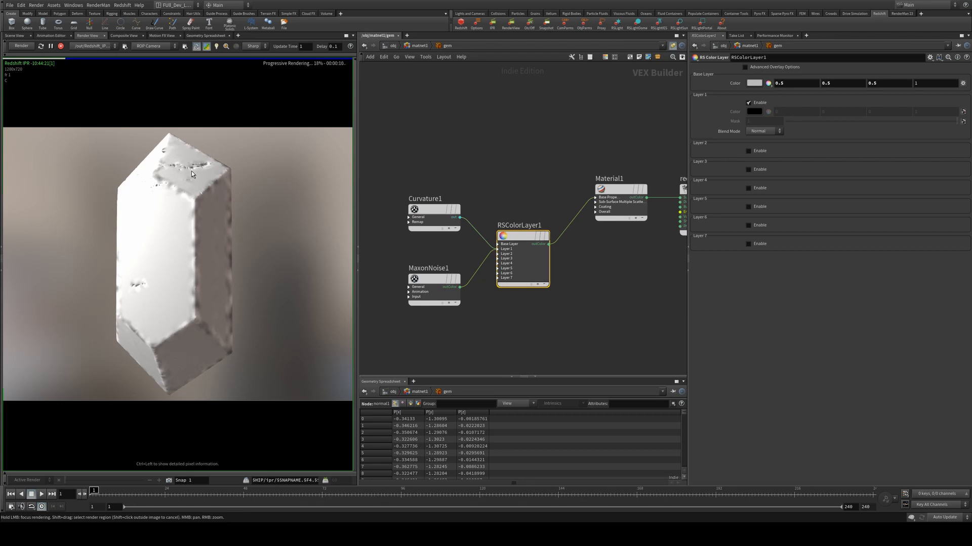
- Set the MaxonNoise1 type to Voronoi 1 with 14.5 octaves
left_click(435, 278)
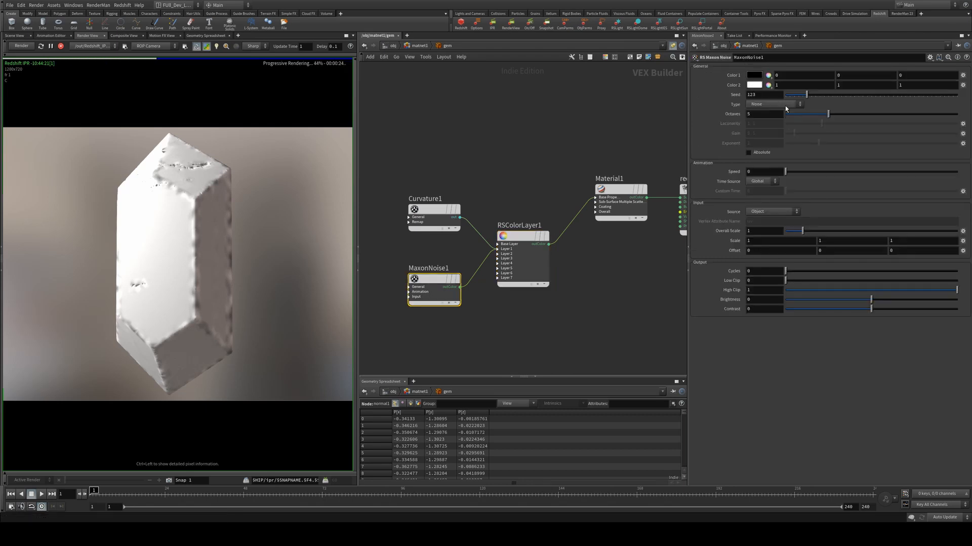
left_click(784, 105)
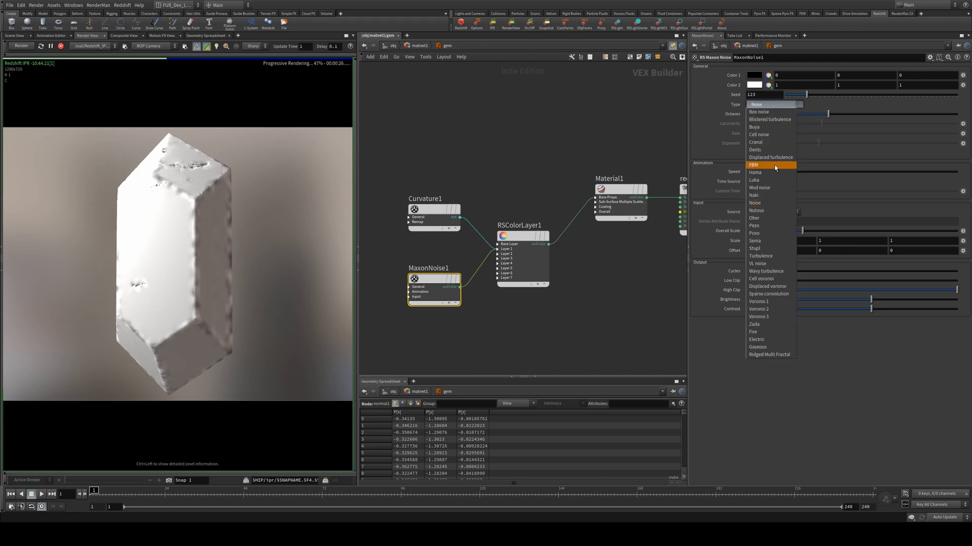
left_click(772, 302)
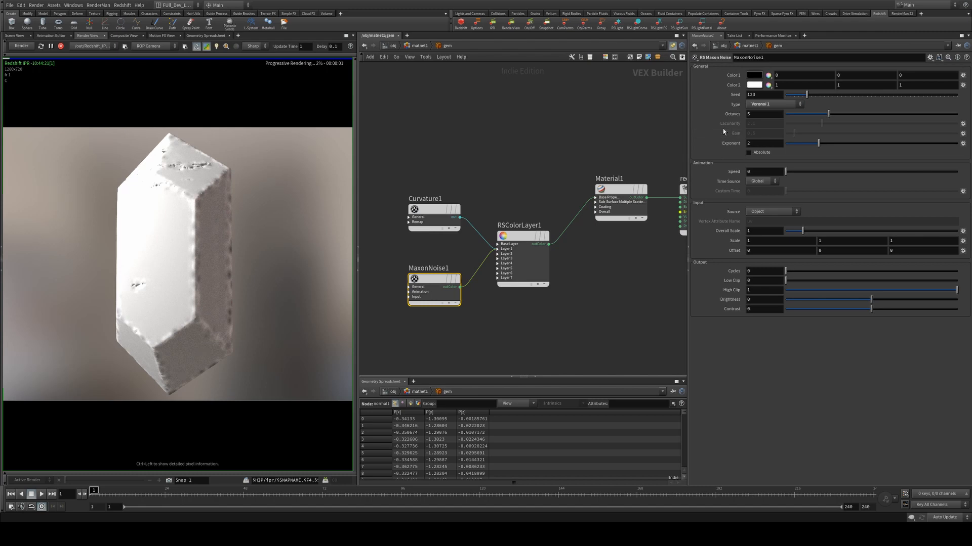
left_click(775, 114)
type("14.5")
key("Return")
- Set the overall scale of MaxonNoise1 to 0.3 and its brightness to -0.4
left_click(765, 230)
type(".3")
key("Return")
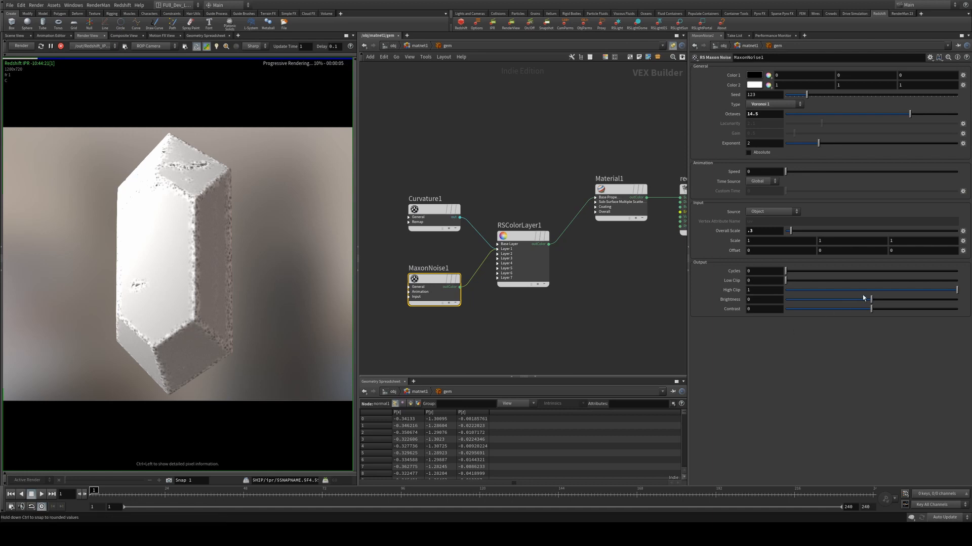
left_click_drag(865, 300, 845, 307)
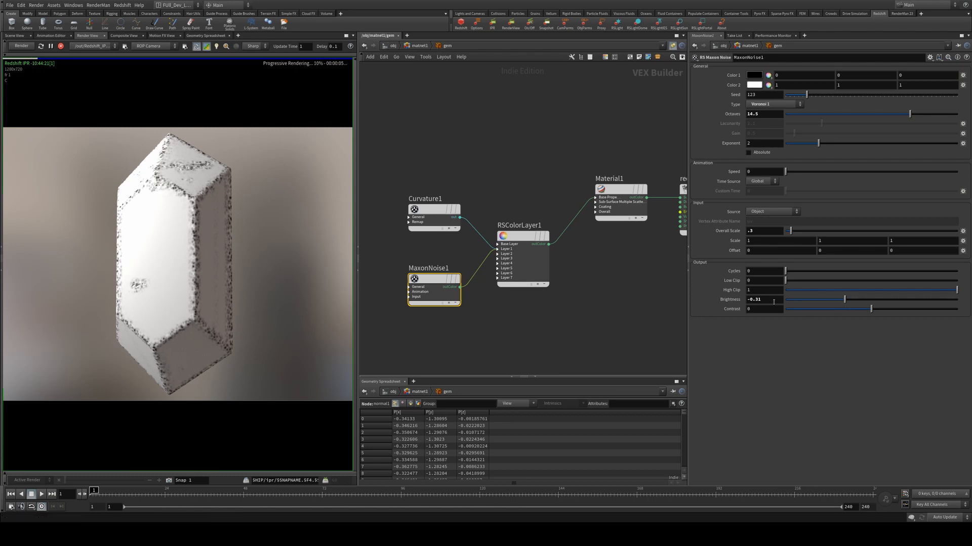
left_click_drag(774, 300, 673, 299)
key("Return")
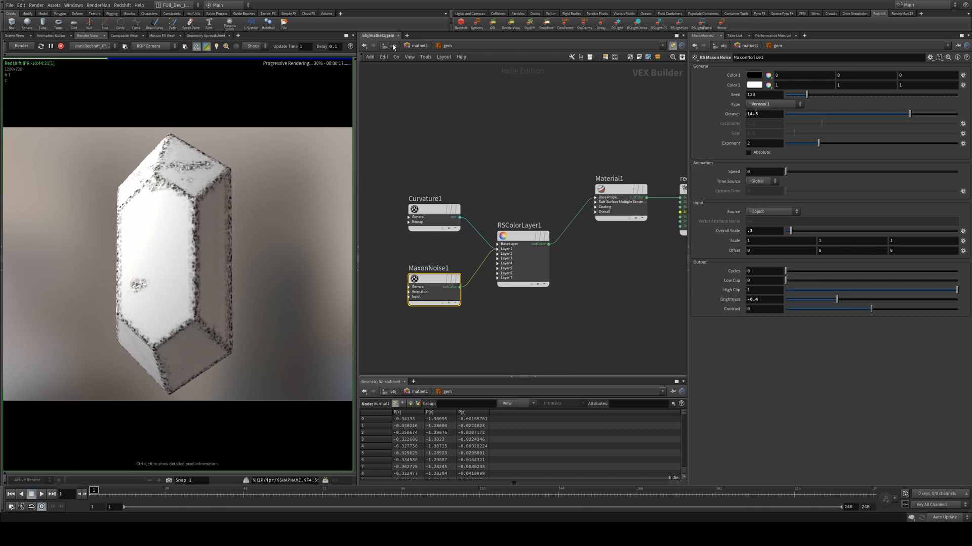
- Stop the running preview render and open the geometry network of geo1
left_click(60, 46)
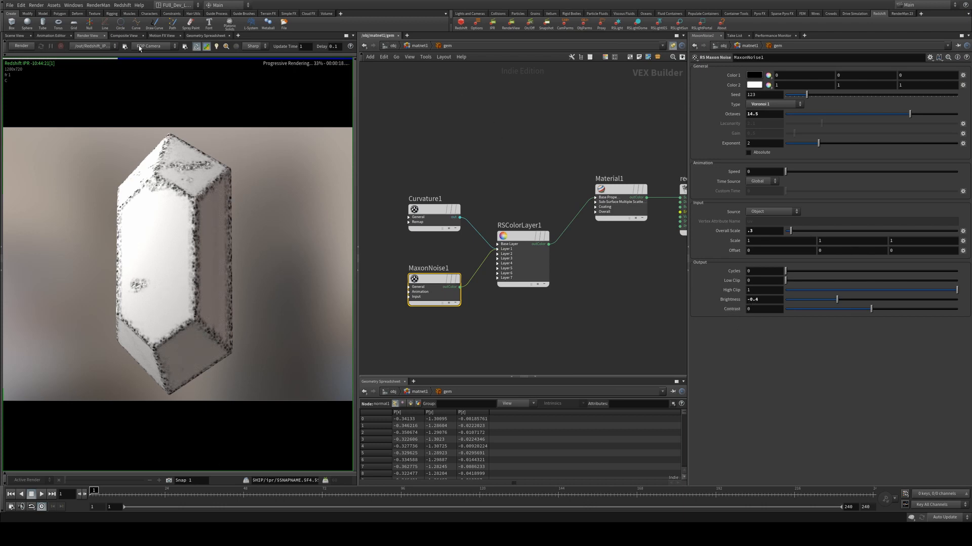
left_click(393, 46)
double_click(407, 188)
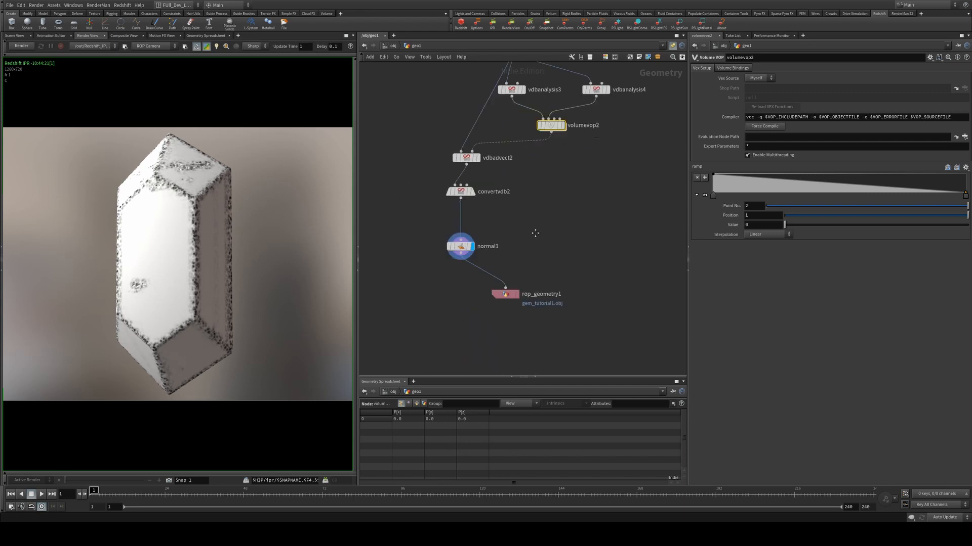
- Make room below normal1 and insert a UV Project node between normal1 and rop_geometry1
left_click_drag(481, 229, 427, 286)
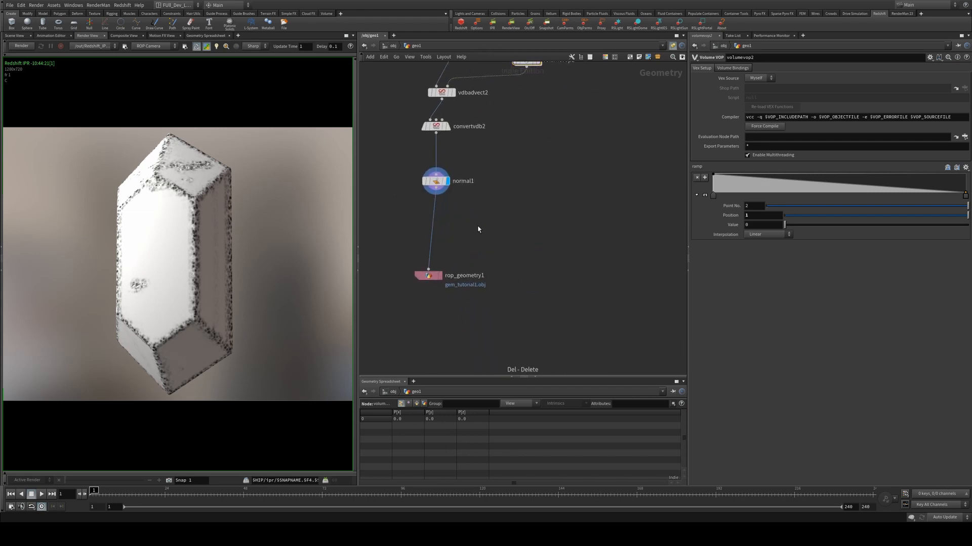
key("Tab")
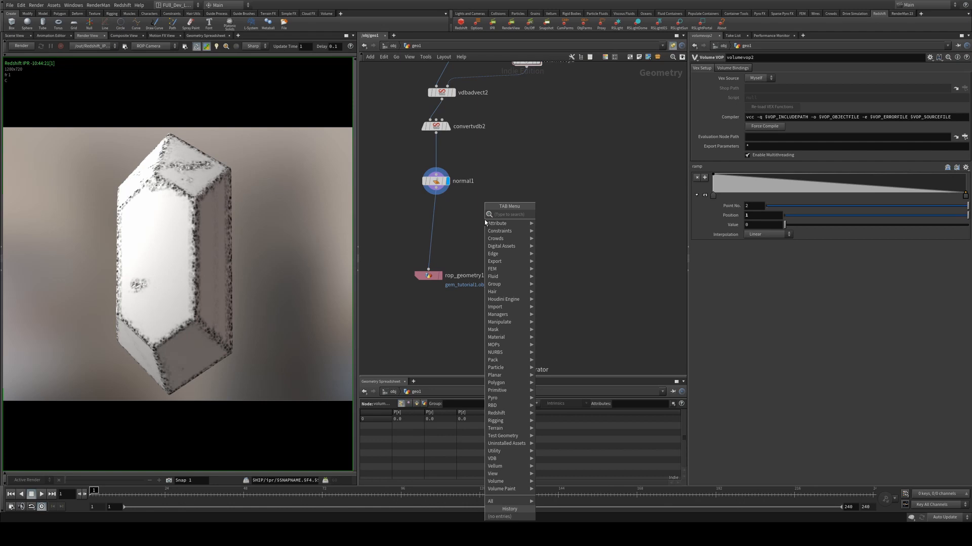
type("uvpr")
key("Return")
left_click(485, 219)
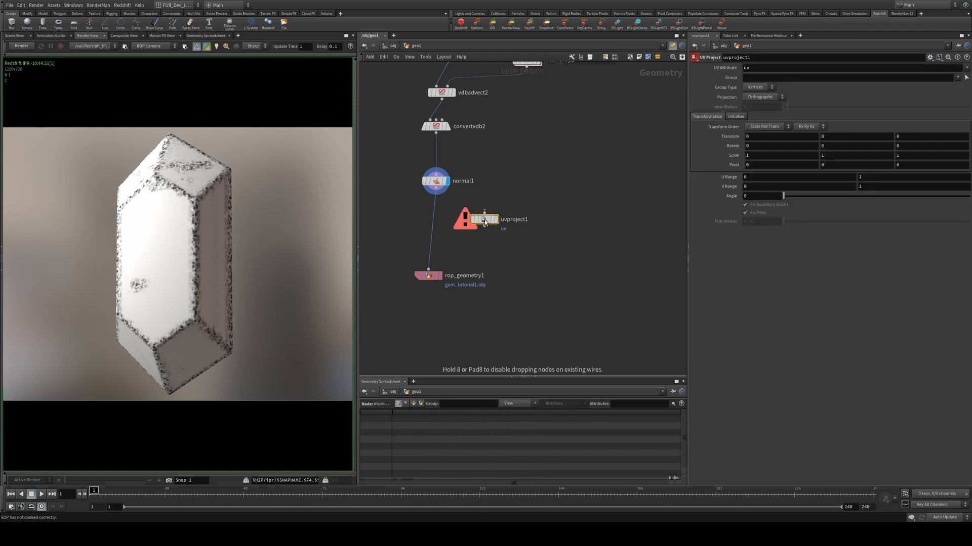
left_click_drag(484, 220, 436, 230)
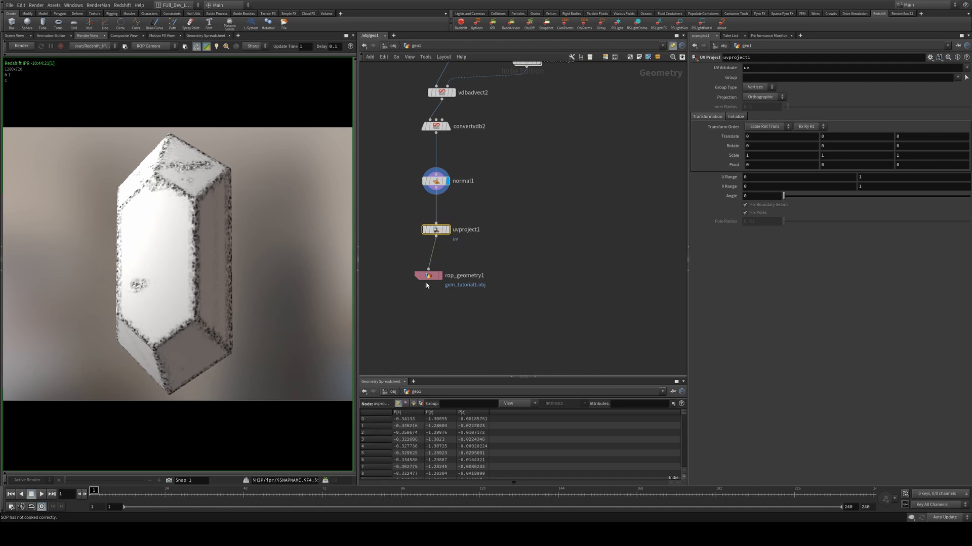
- Return to the gem material network inside matnet1 and restart the preview render
key("u")
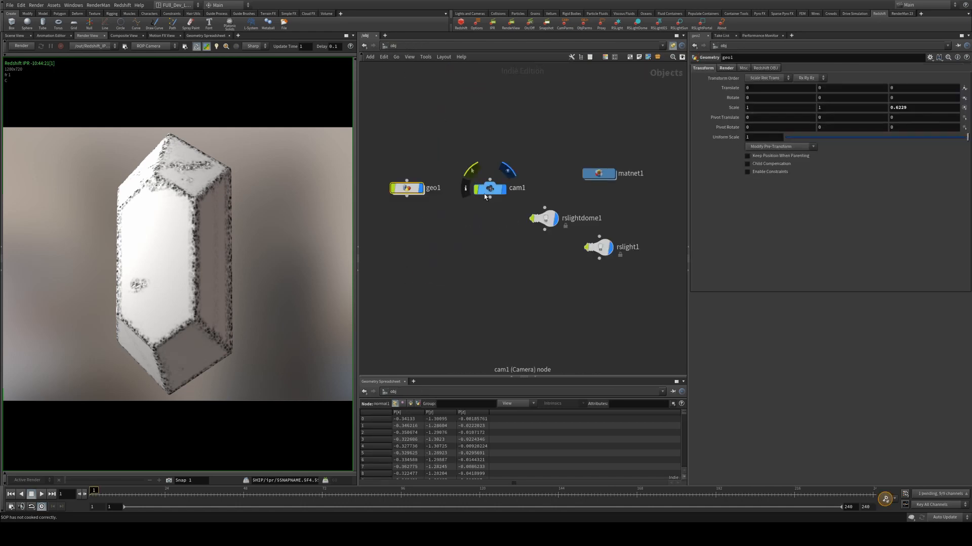
double_click(598, 173)
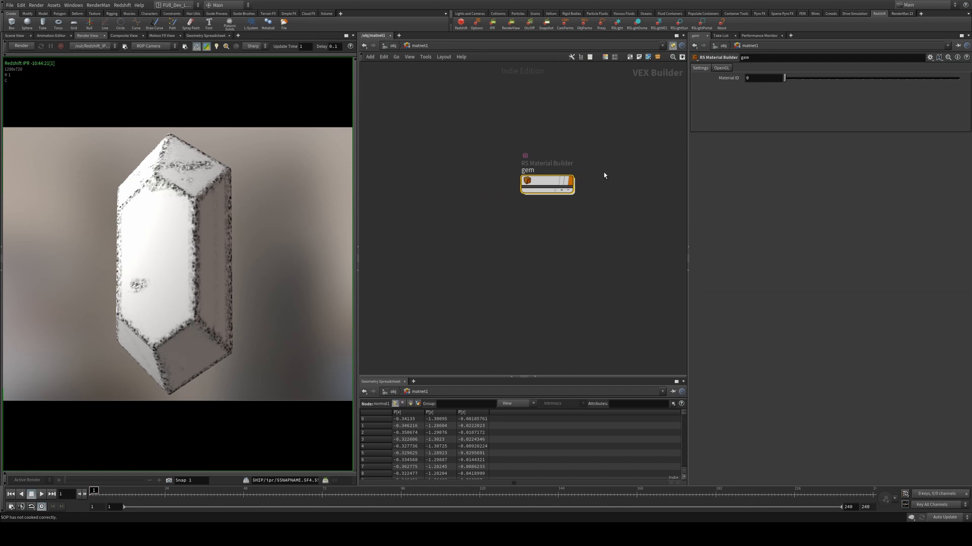
double_click(543, 188)
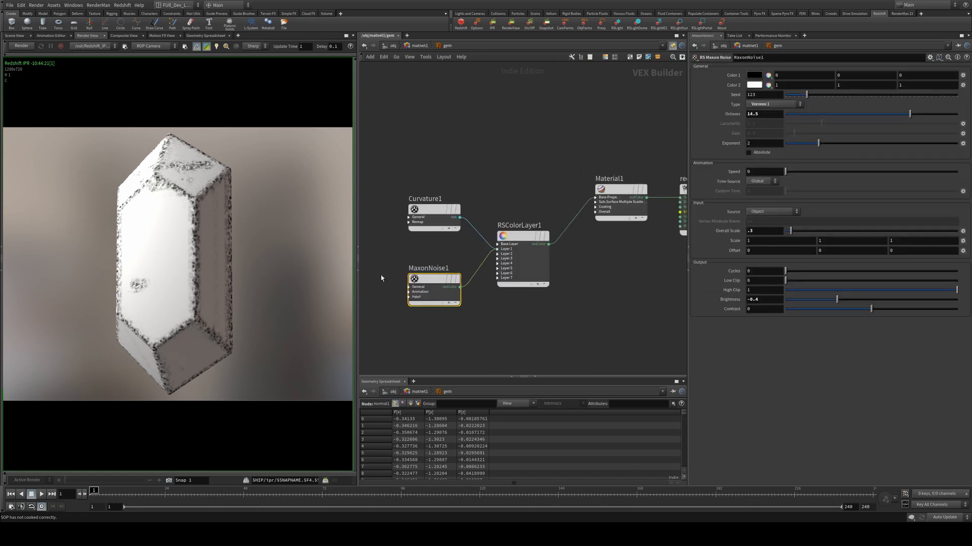
left_click(21, 46)
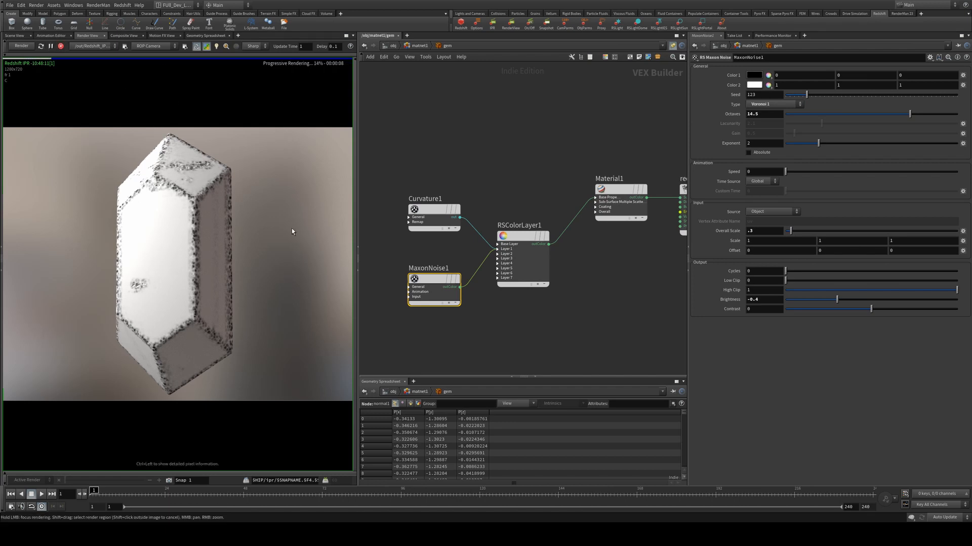
- Set Layer 1's blend mode to Multiply in RSColorLayer1 and move the curvature, noise and color layer nodes farther from Material1
left_click(524, 259)
left_click(766, 132)
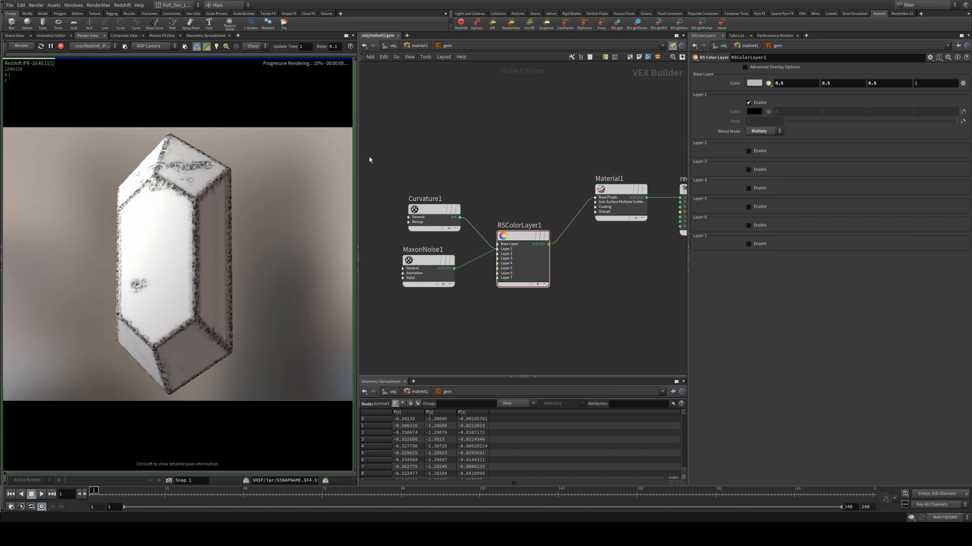
left_click_drag(369, 159, 536, 291)
left_click_drag(517, 234, 476, 234)
middle_click_drag(499, 227, 533, 201)
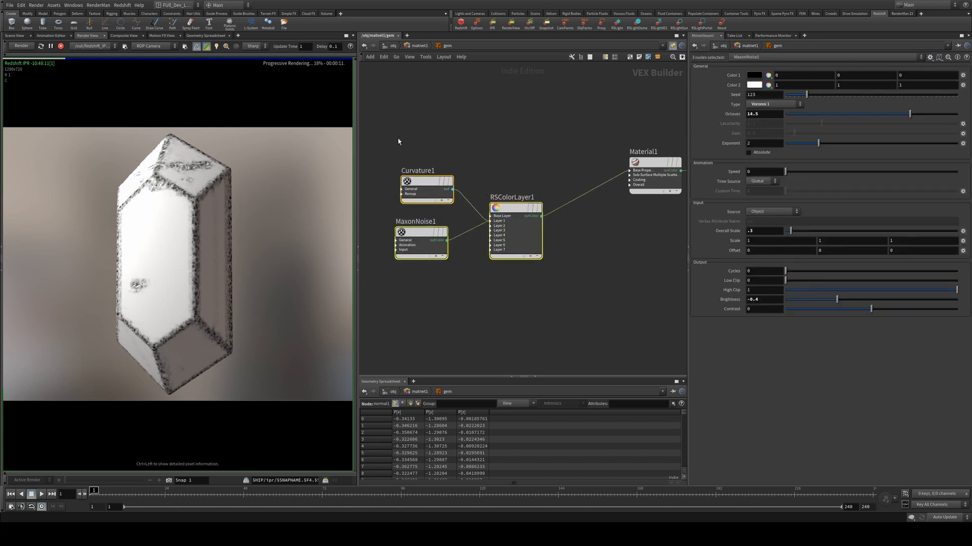
left_click_drag(512, 208, 475, 208)
- Add an RS Bump Map node beside RSColorLayer1 and connect the color layer's output to its input
left_click(573, 256)
key("Tab")
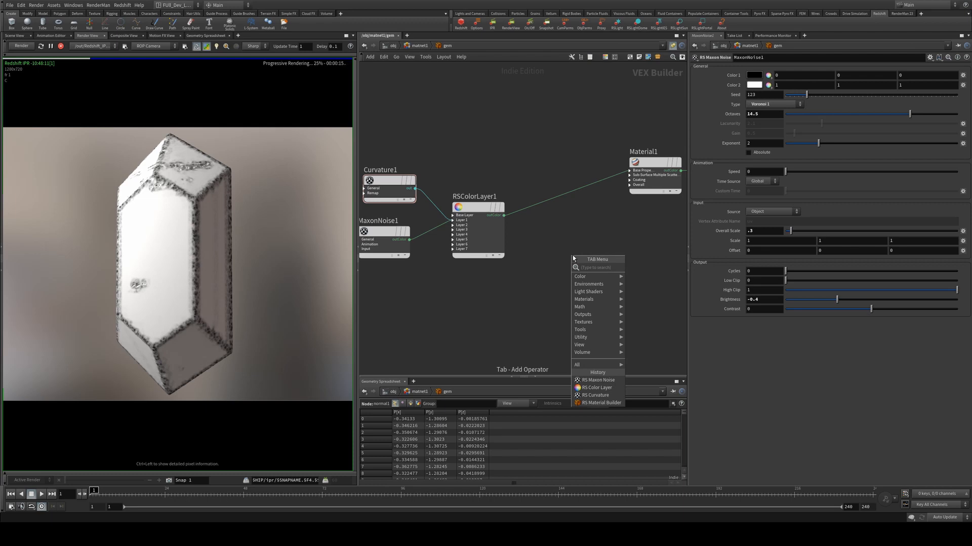
type("bump")
key("Down")
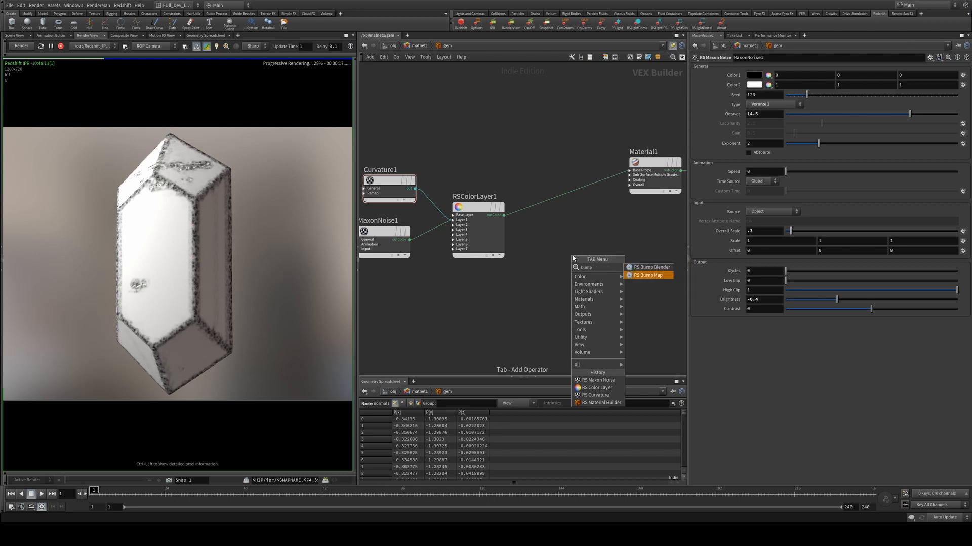
key("Return")
left_click(572, 245)
left_click_drag(503, 216, 541, 236)
left_click(545, 244)
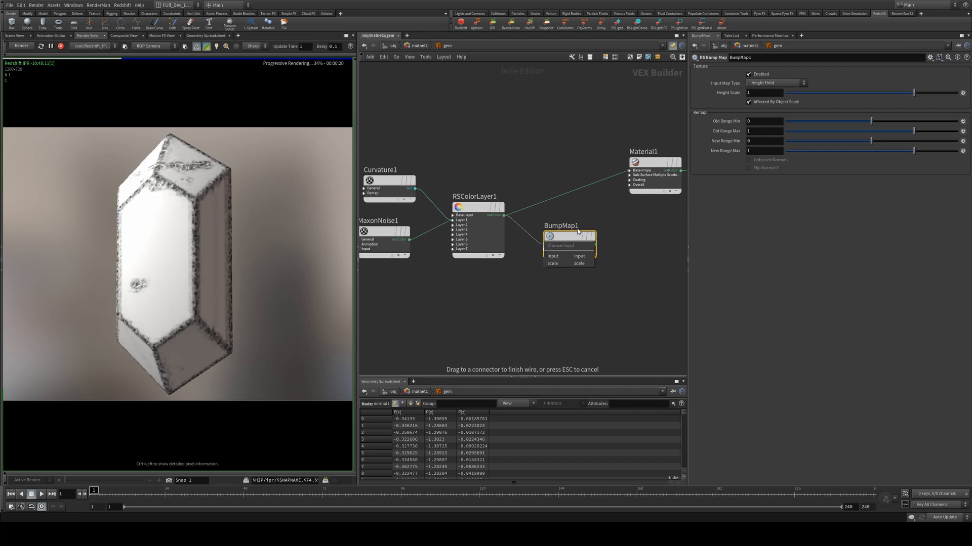
left_click(580, 256)
- Connect BumpMap1's output to the bump_input of Material1
middle_click_drag(629, 174, 538, 185)
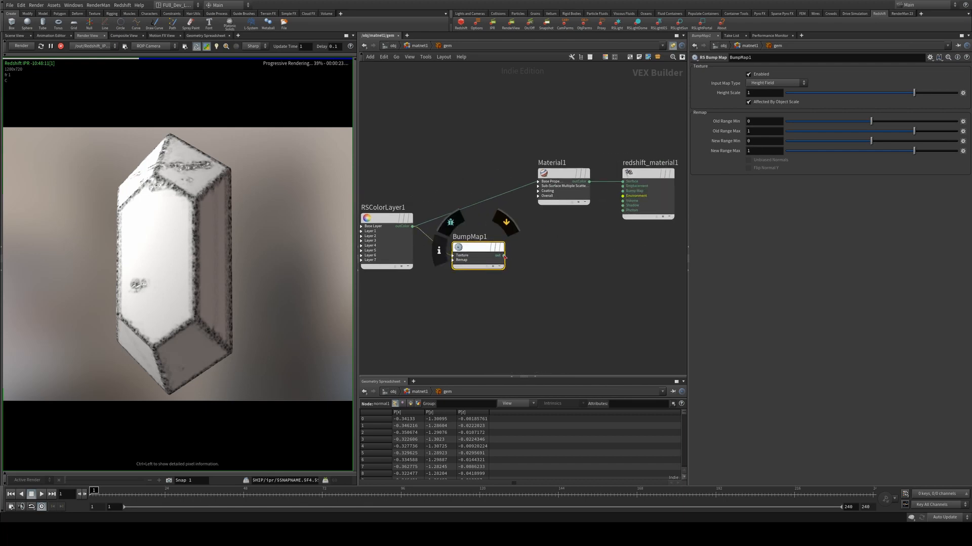
left_click(504, 256)
left_click(538, 196)
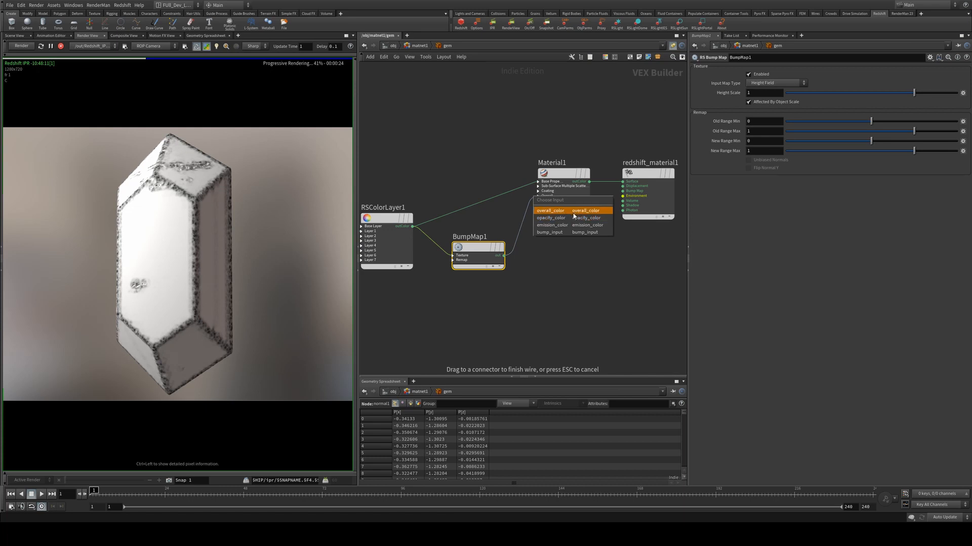
left_click(570, 233)
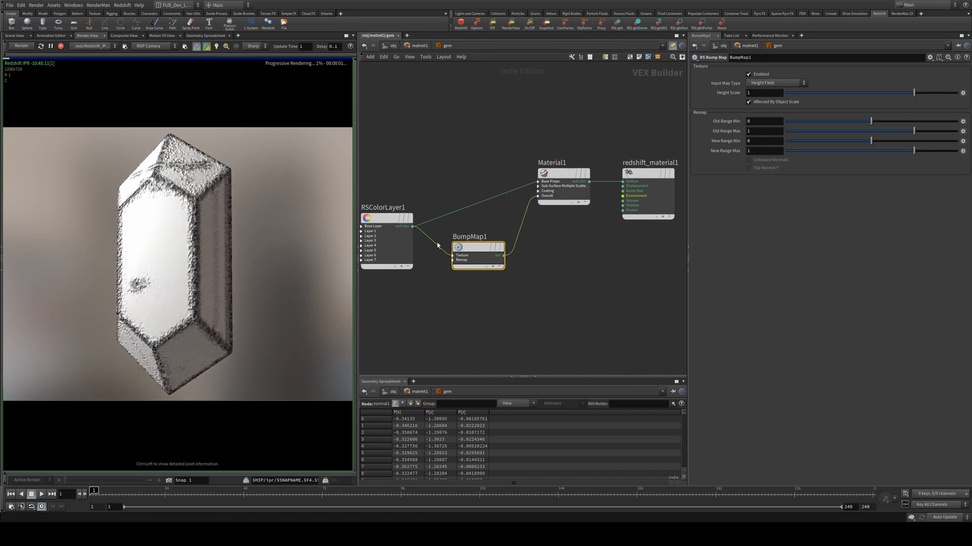
- Try a Height Scale of .005 on BumpMap1
left_click(765, 92)
type(".001")
key("BackSpace")
type("5")
key("Return")
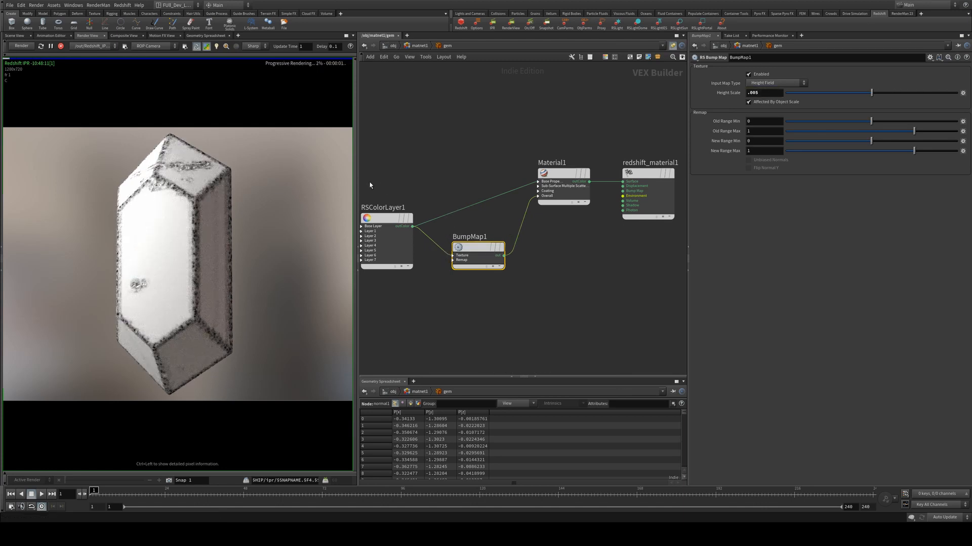
- Set BumpMap1's Height Scale to .1 and inspect the bumps on the crystal in the render
type(".1")
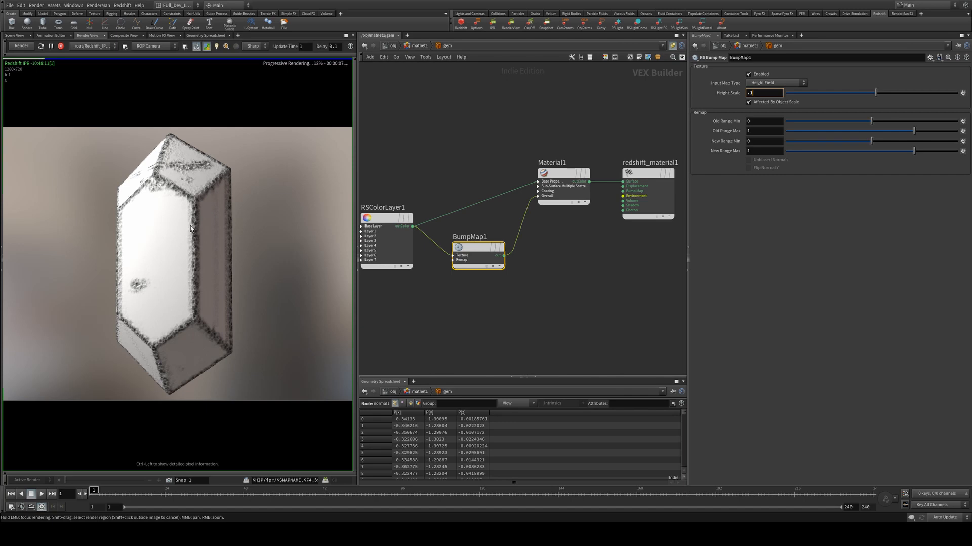
scroll(200, 235, "up", 6)
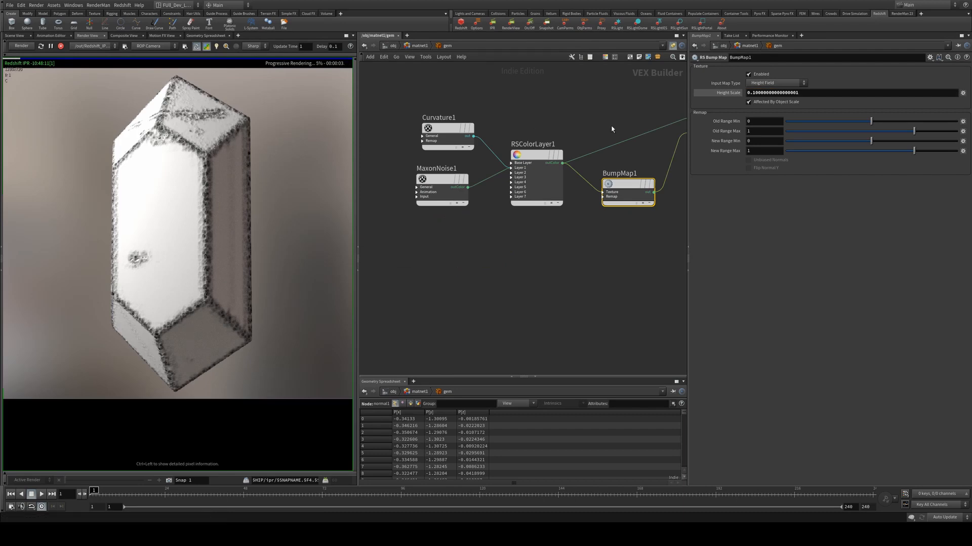
right_click_drag(200, 181, 134, 135)
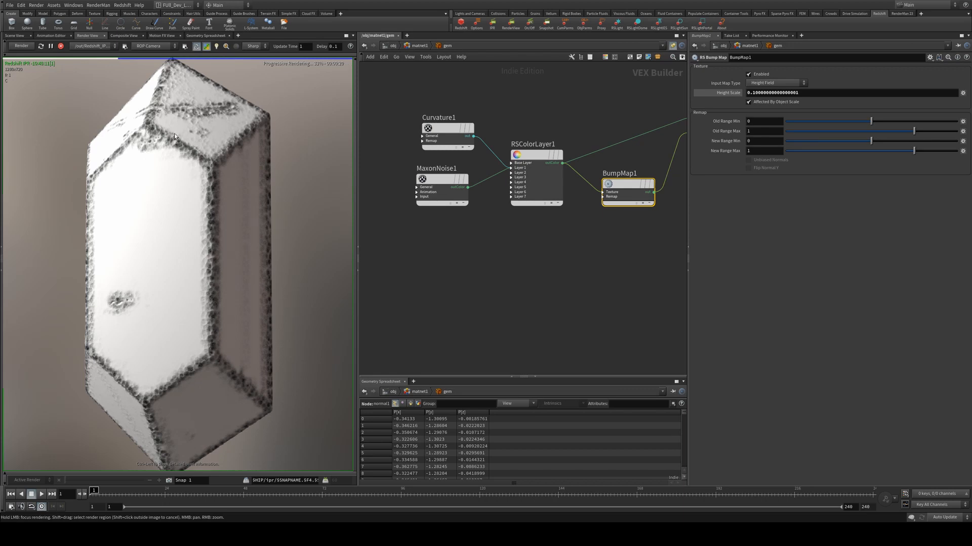
- Disconnect RSColorLayer1 from Material1's diffuse color and inspect the bump alone along the crystal's edges
middle_click_drag(679, 107, 485, 220)
left_click_drag(463, 217, 407, 273)
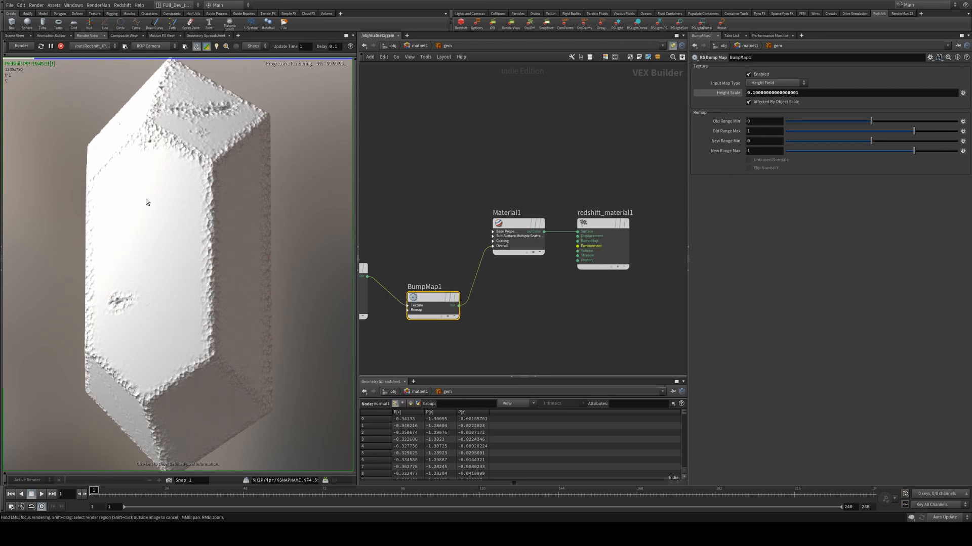
scroll(217, 178, "down", 2)
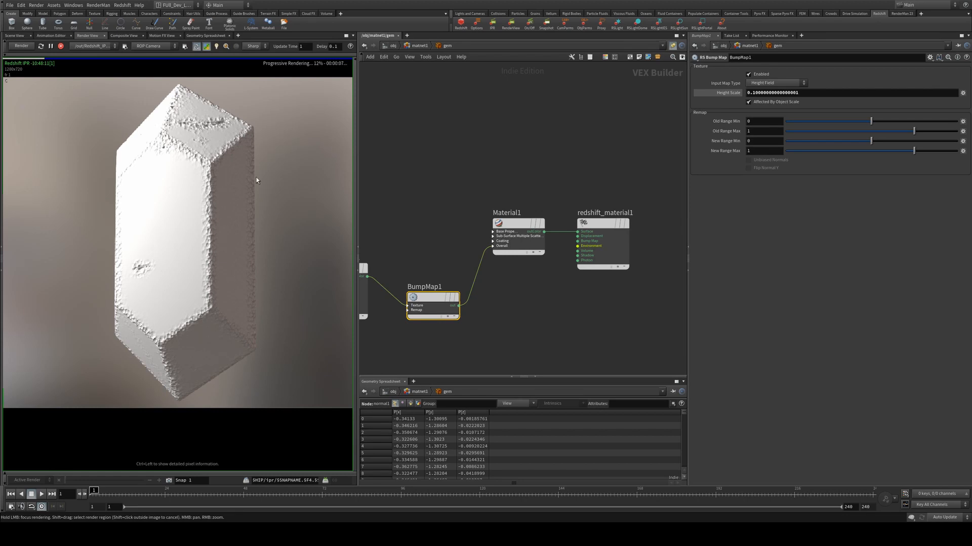
scroll(200, 235, "up", 4)
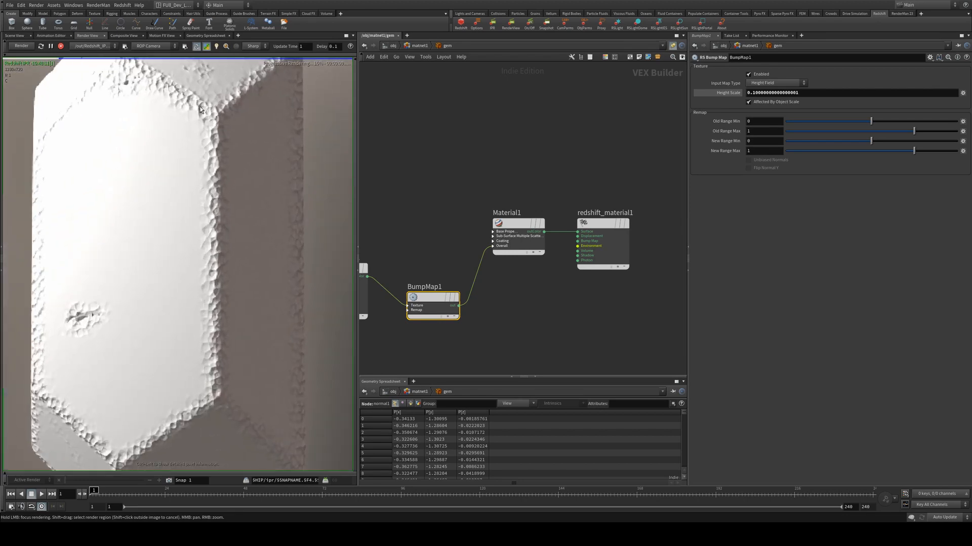
scroll(196, 252, "up", 2)
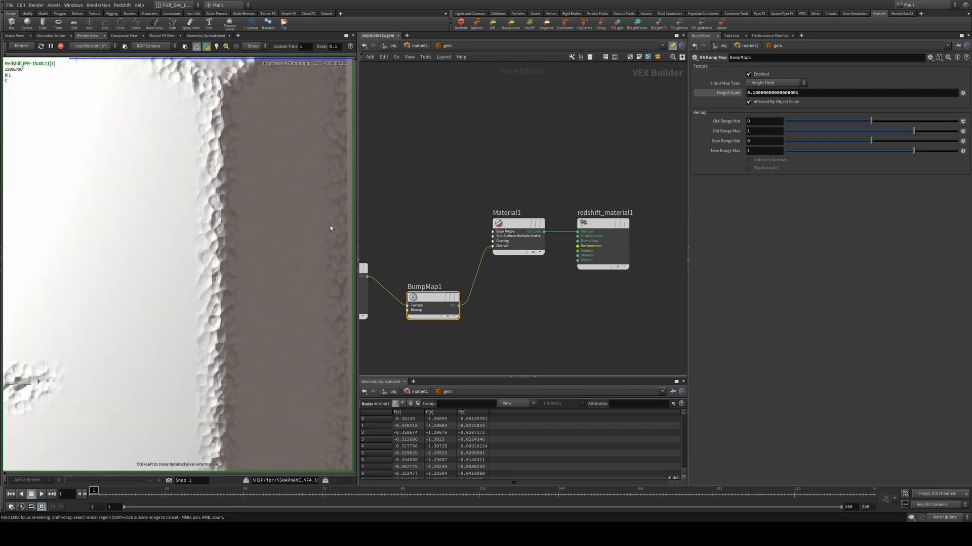
- Set Curvature1's Radius to 0.01 to narrow the worn edges of the crystal
middle_click_drag(396, 182, 564, 164)
left_click(421, 224)
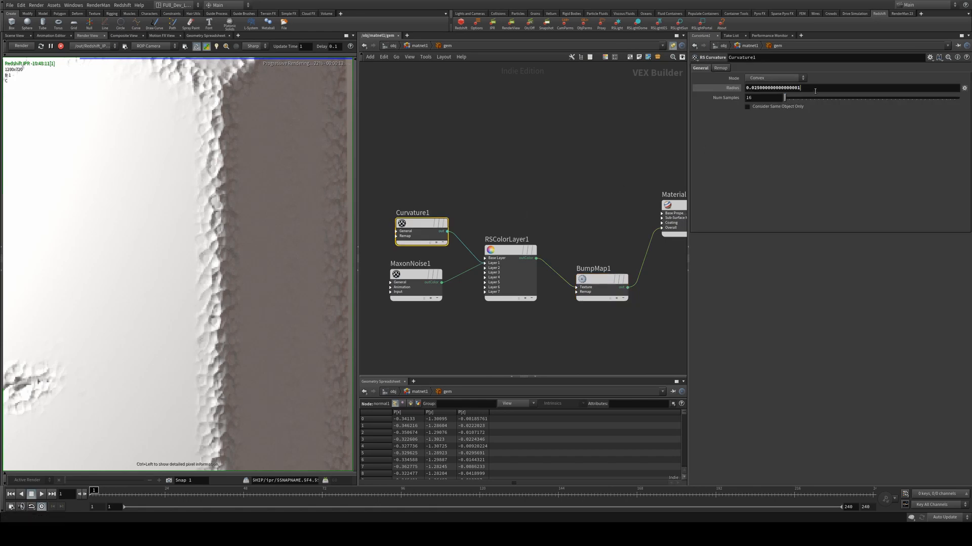
left_click_drag(815, 91, 757, 97)
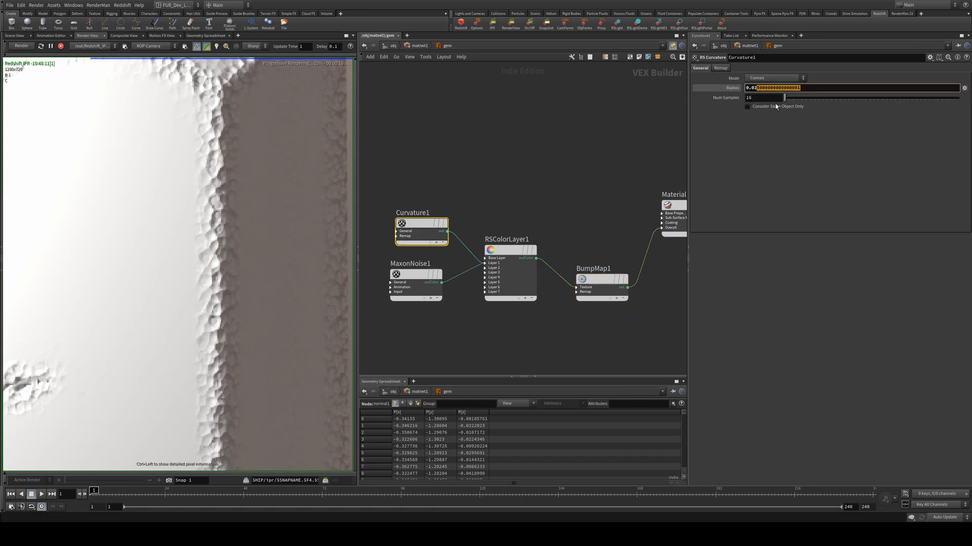
key("BackSpace")
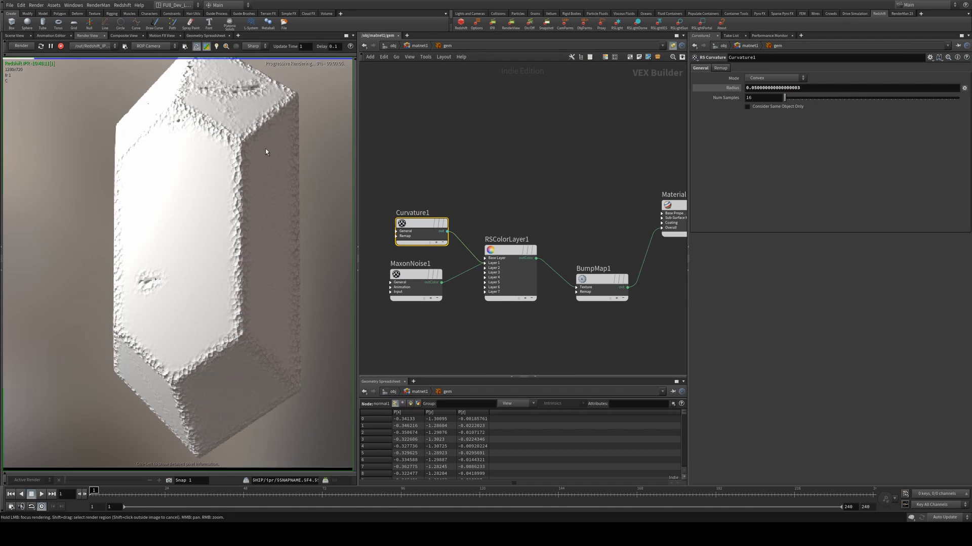
left_click_drag(812, 92, 754, 109)
type("1")
key("Return")
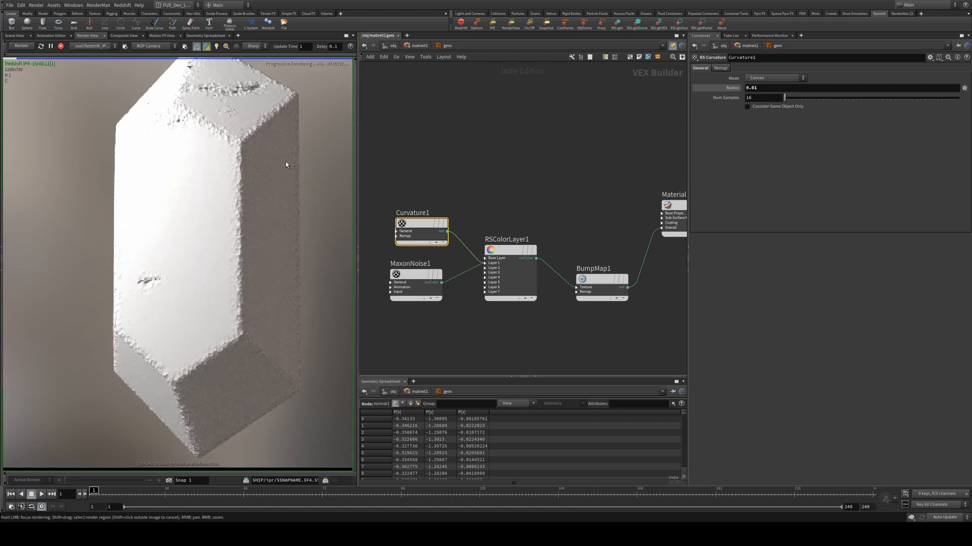
middle_click_drag(290, 142, 279, 151)
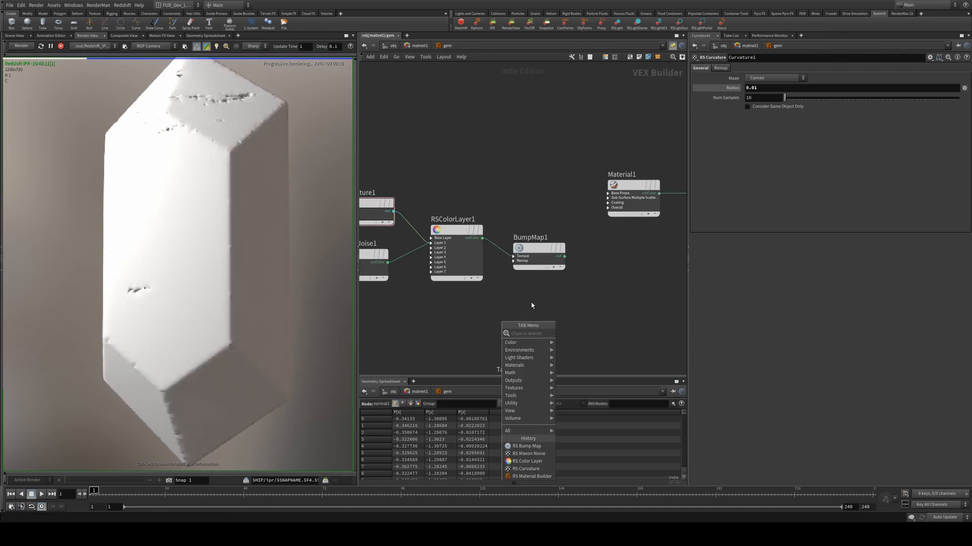
- Add a second RS Maxon Noise node below BumpMap1 and connect it to Material1's diffuse_color
type("maxnoi")
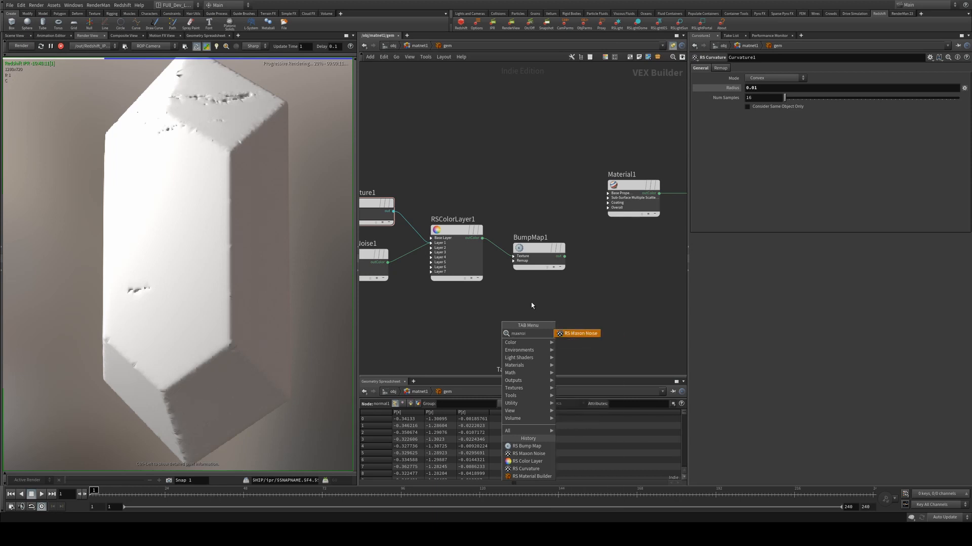
key("Return")
left_click(531, 303)
left_click(558, 311)
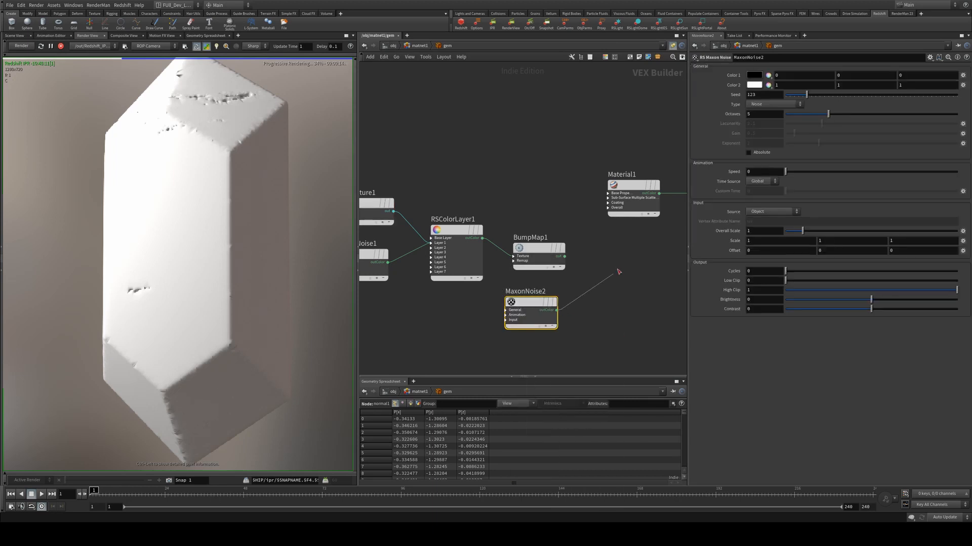
left_click(608, 194)
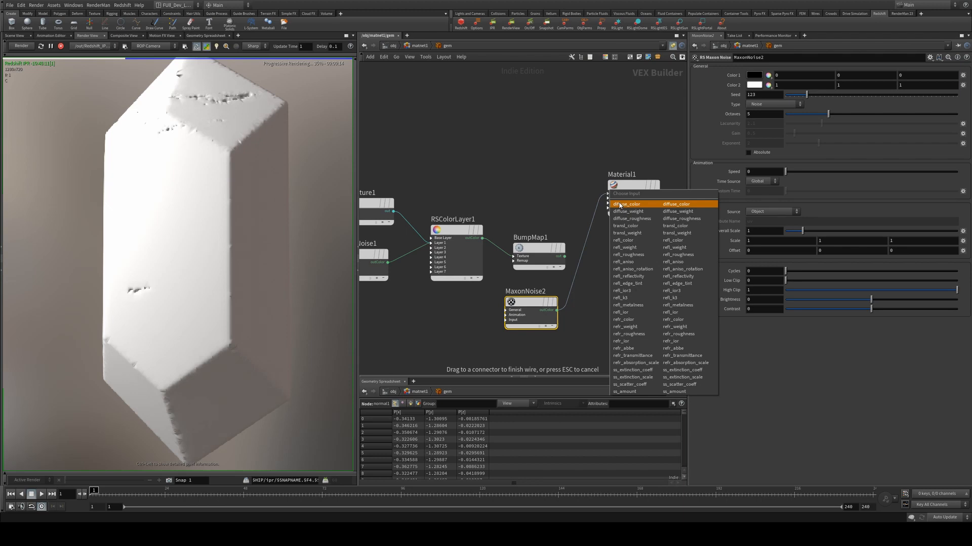
left_click(626, 204)
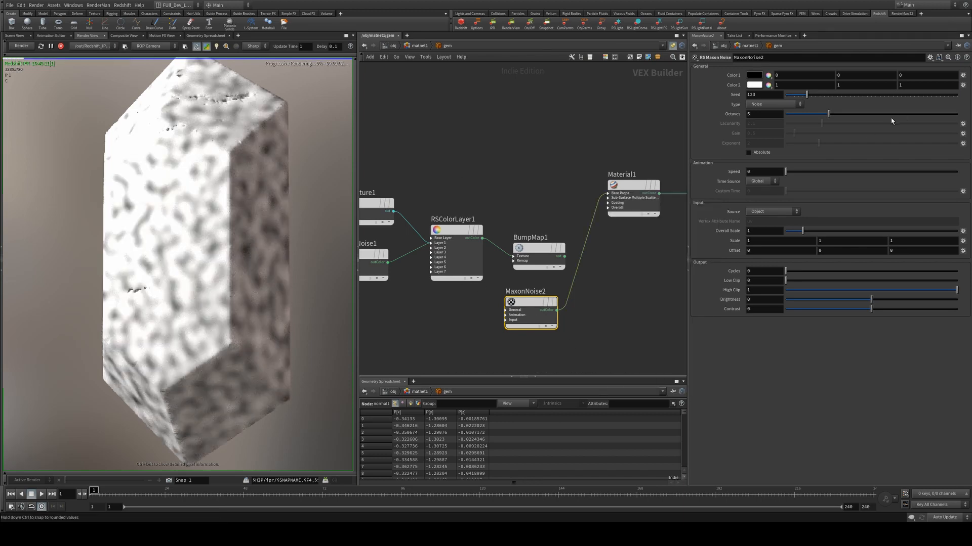
- Set MaxonNoise2's noise type to Displaced turbulence with 9 octaves
left_click(785, 104)
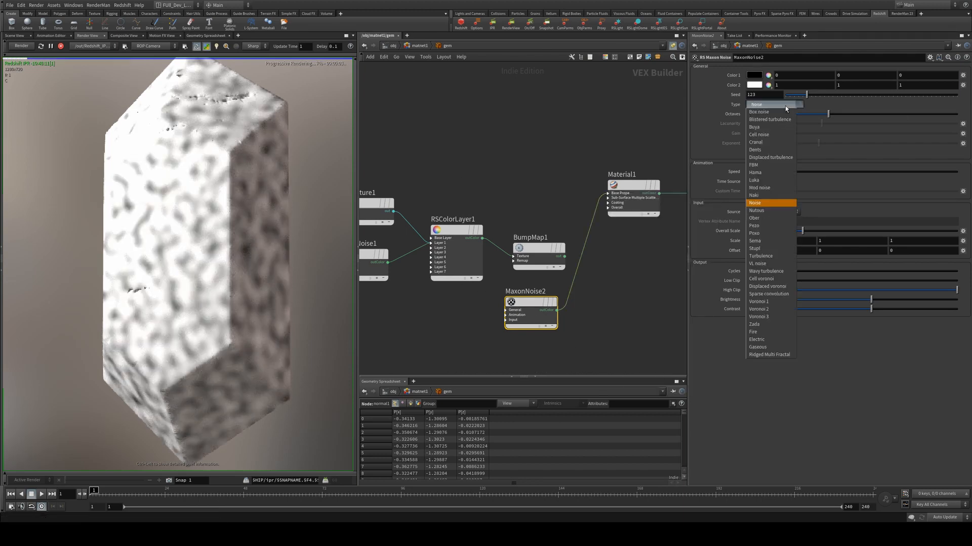
left_click(779, 158)
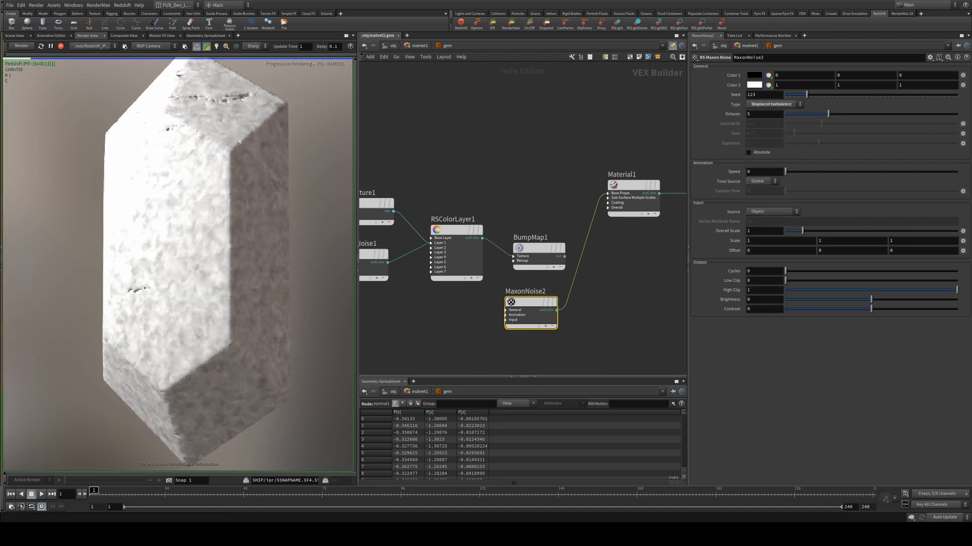
left_click_drag(828, 115, 821, 114)
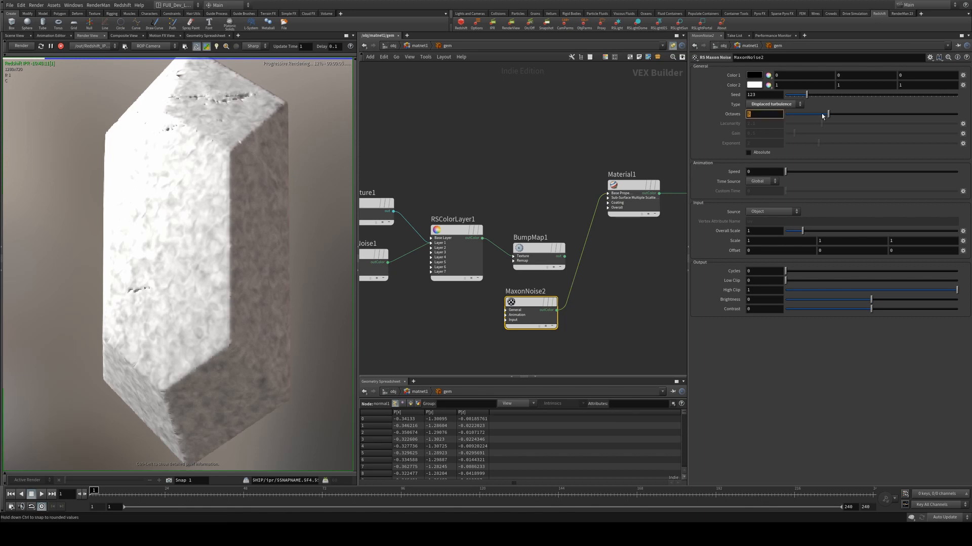
type("9")
key("Return")
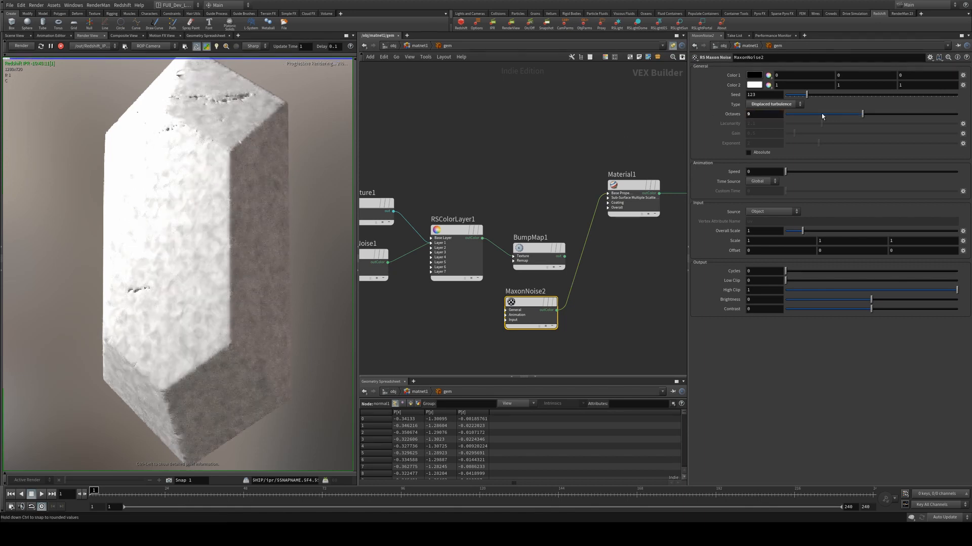
- Set MaxonNoise2's Overall Scale to .5 and Contrast to about 0.358, and move the node farther from Material1
double_click(772, 231)
key("Return")
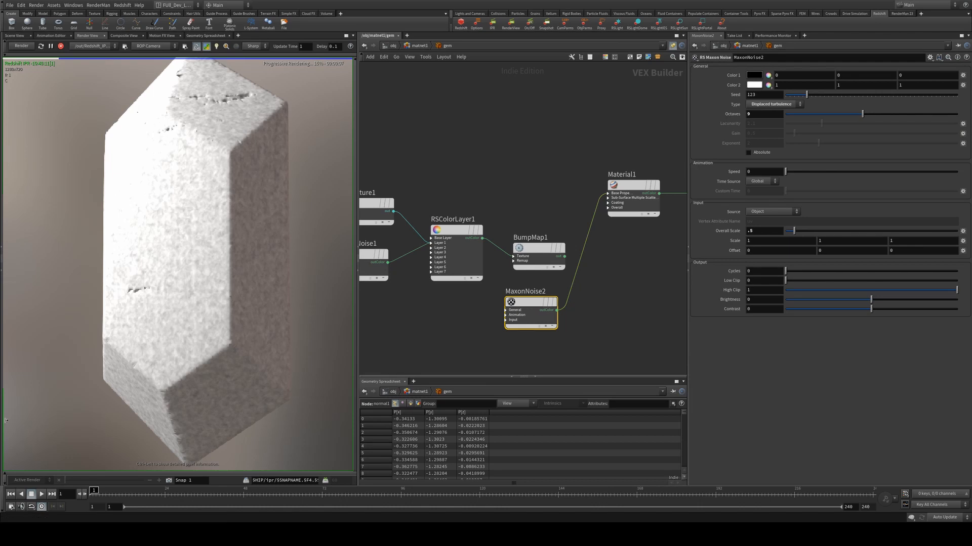
left_click_drag(871, 308, 902, 309)
left_click_drag(522, 302, 484, 317)
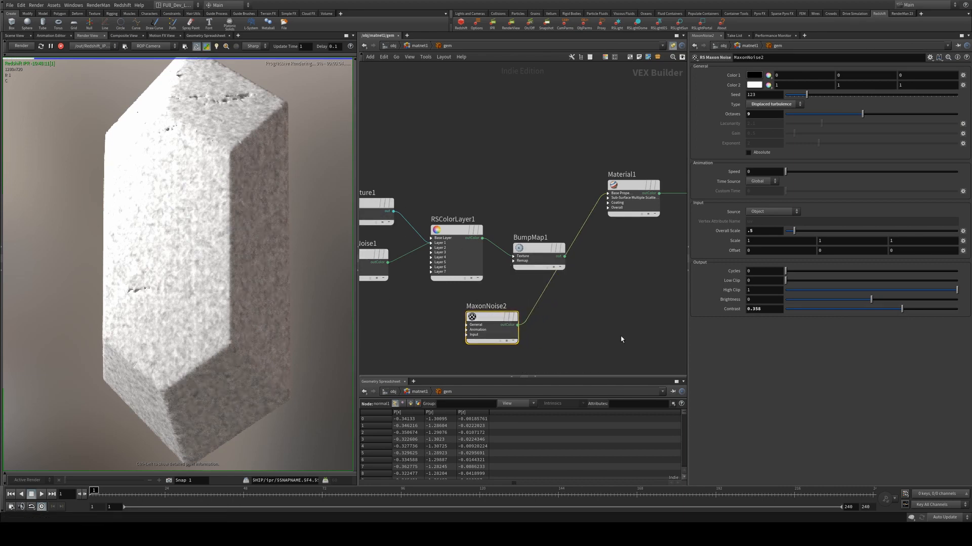
- Add an RS Bump Blender node and place it below Material1
key("Tab")
type("bump")
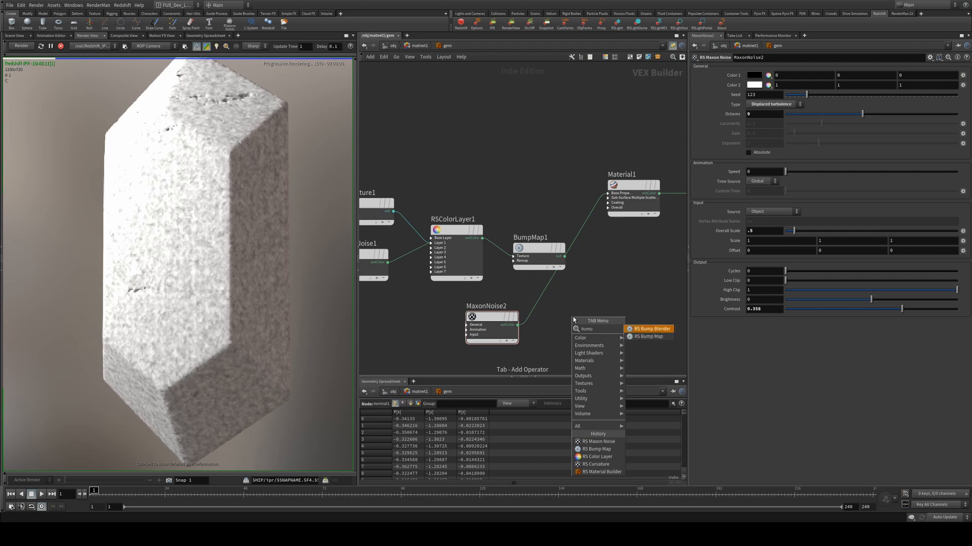
key("Return")
left_click(573, 318)
left_click_drag(573, 316, 612, 312)
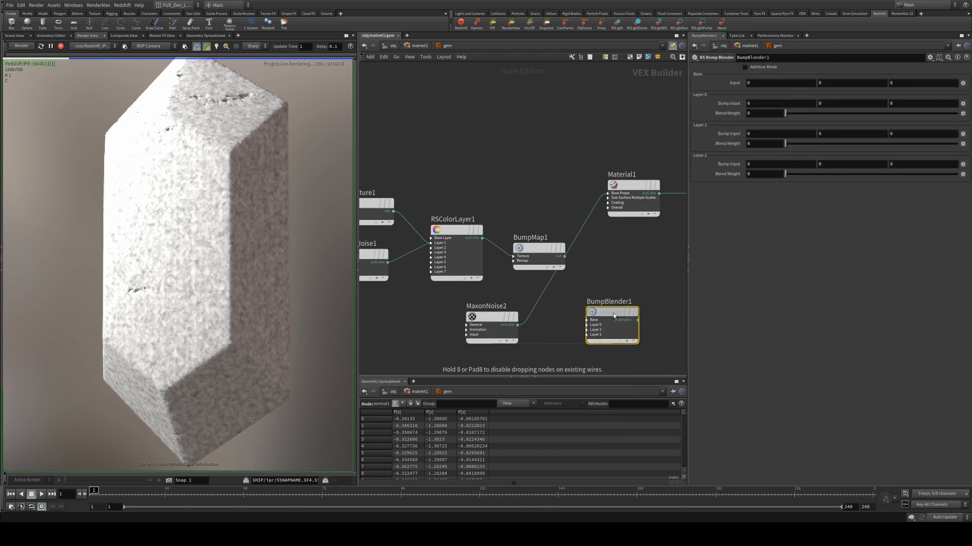
- Add an RS Bump Map node between MaxonNoise2 and Material1's bump input, replacing the noise's diffuse color connection
key("Tab")
type("bump m")
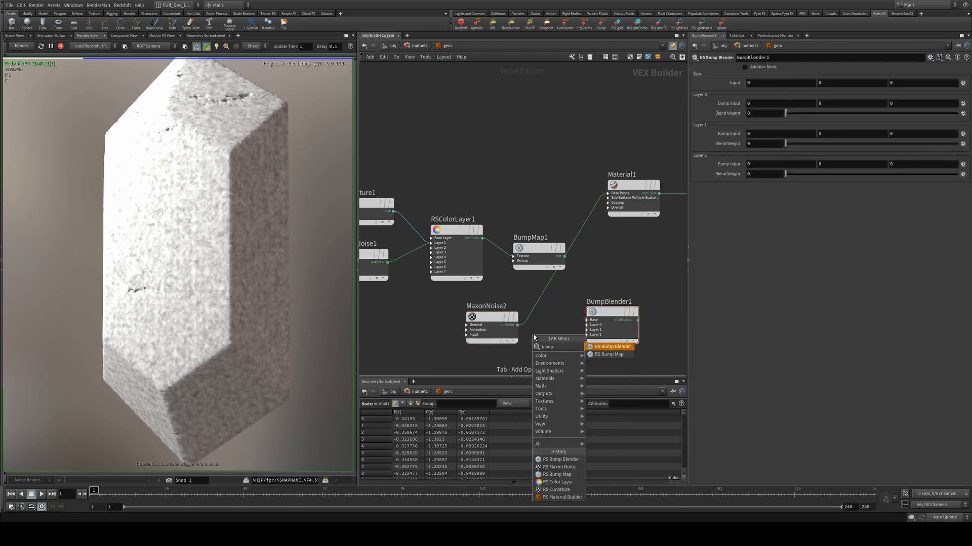
key("Return")
left_click(533, 335)
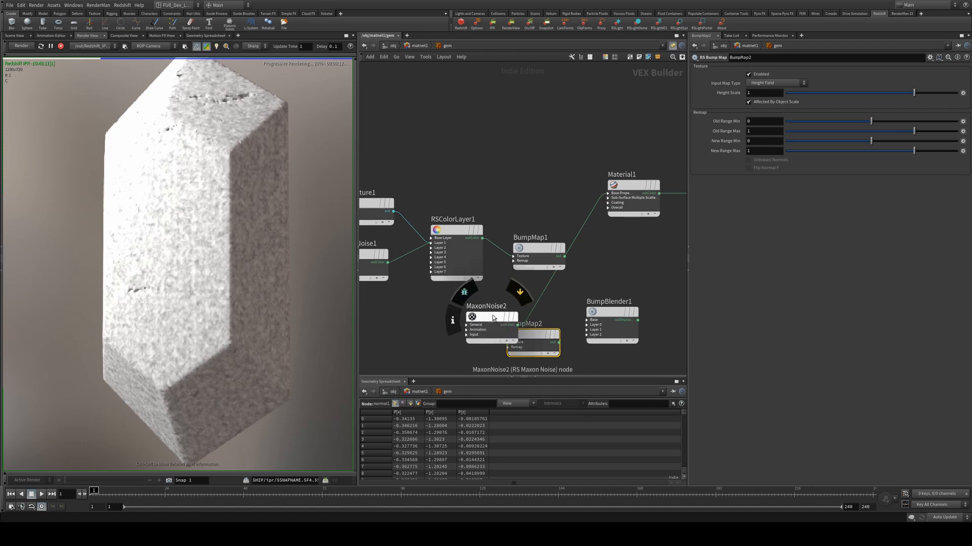
left_click_drag(490, 327, 577, 227)
left_click(629, 256)
key("y")
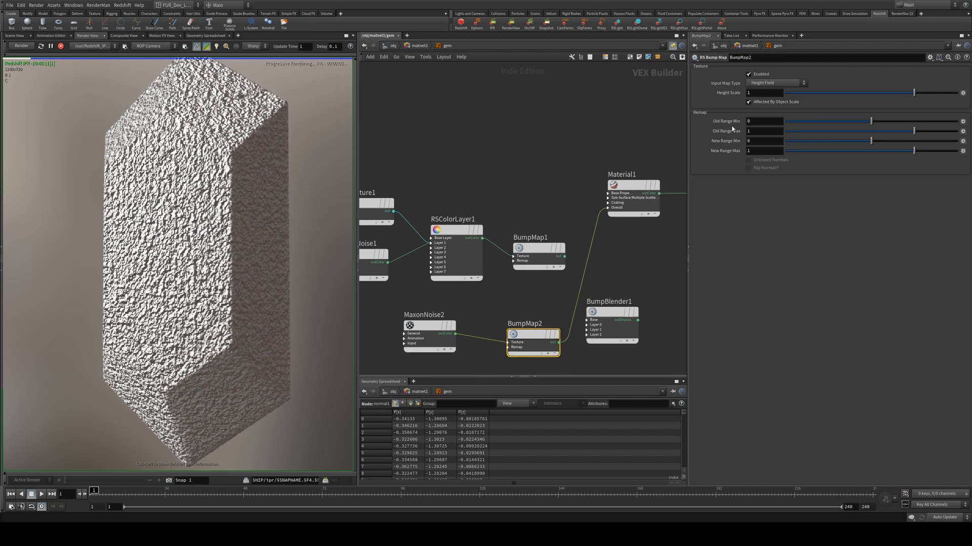
- Set BumpMap2's Height Scale to .005 and connect its output to BumpBlender1's bumpInput0
type(".005")
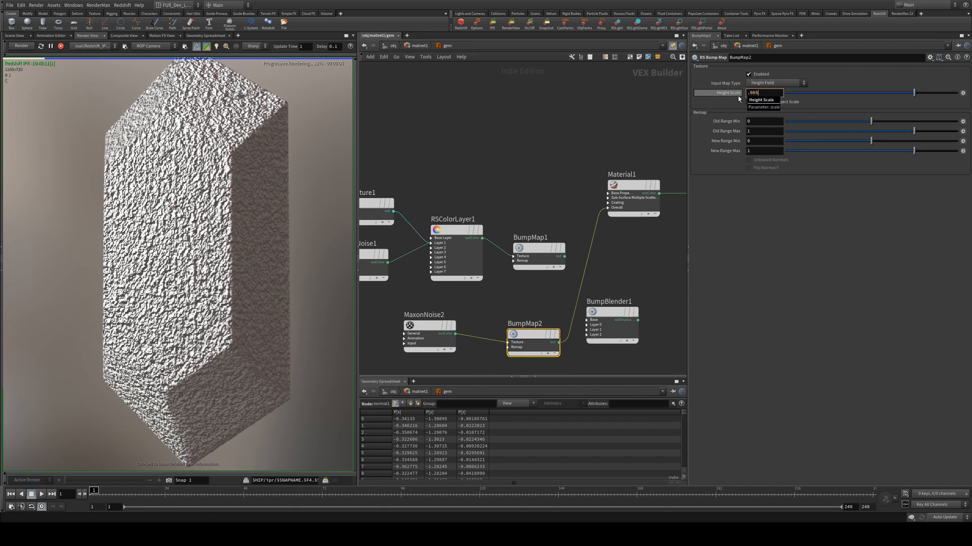
key("Return")
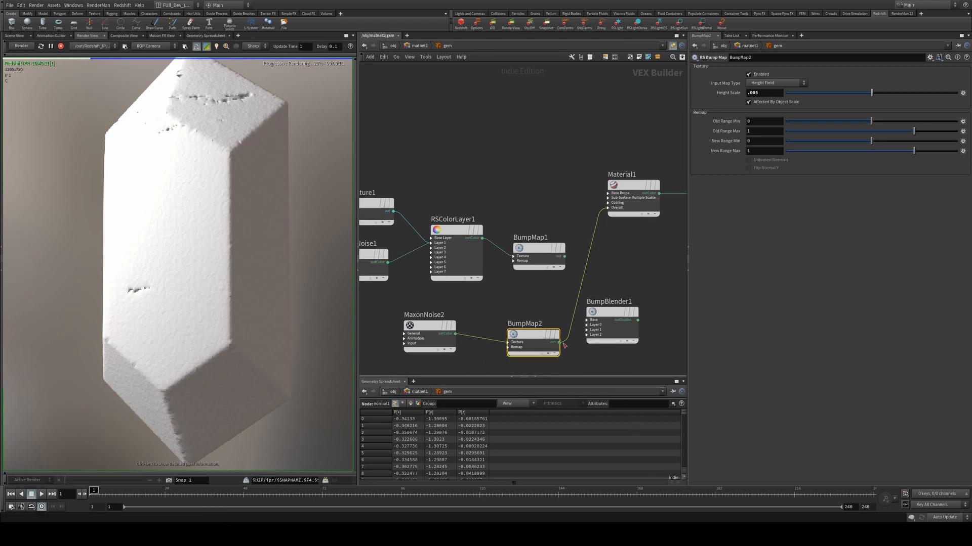
left_click_drag(559, 343, 587, 328)
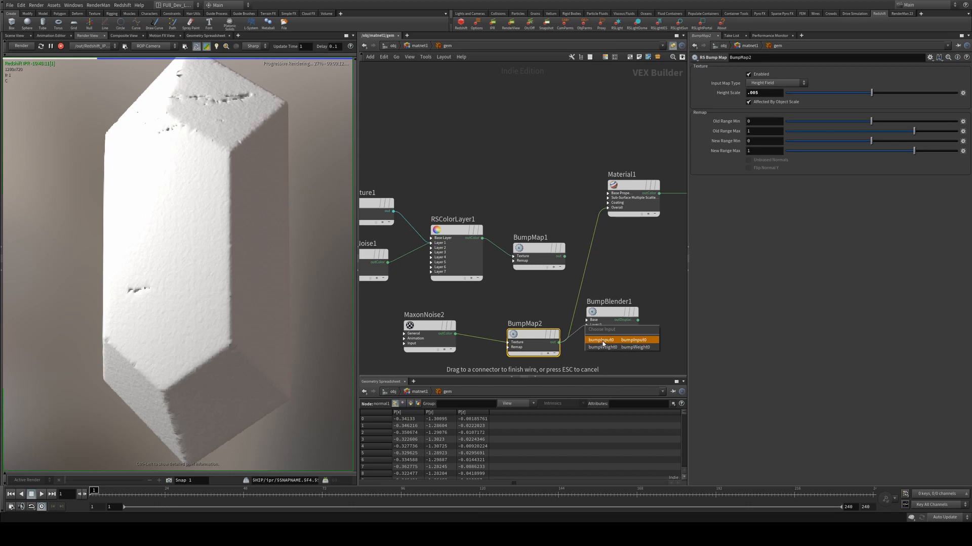
left_click(612, 348)
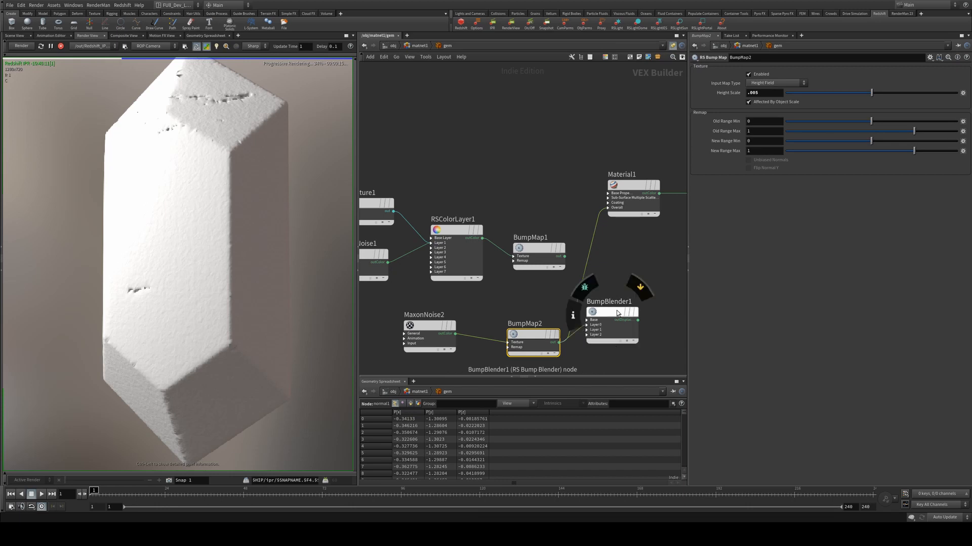
- Connect BumpMap1 to BumpBlender1's base input and route the blender's output into Material1's Overall bump input, replacing BumpMap2's connection
left_click(564, 257)
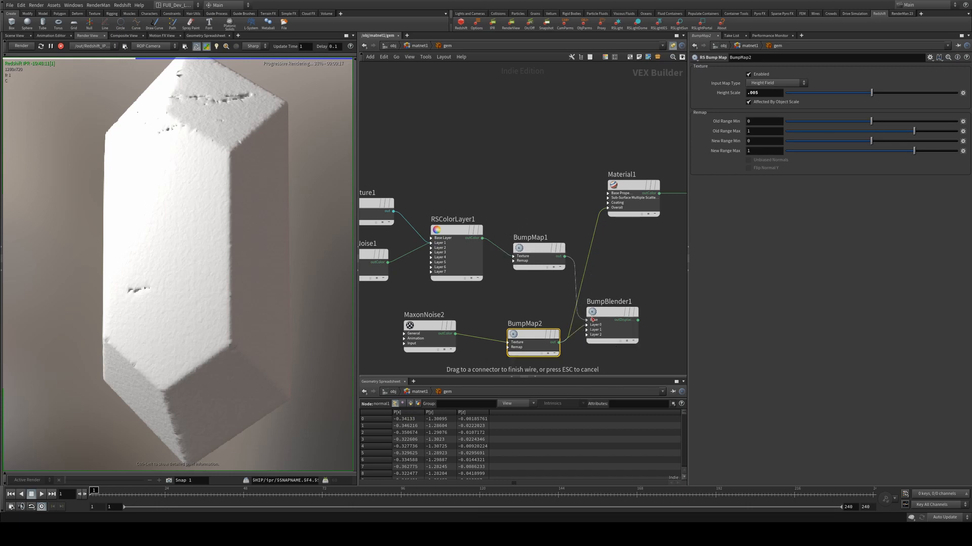
left_click(628, 329)
middle_click_drag(656, 271, 566, 282)
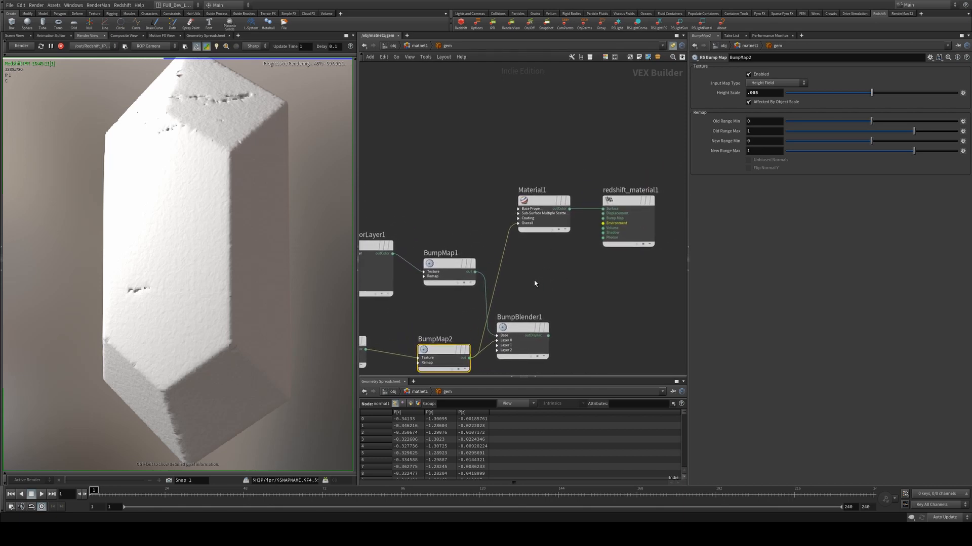
left_click(549, 336)
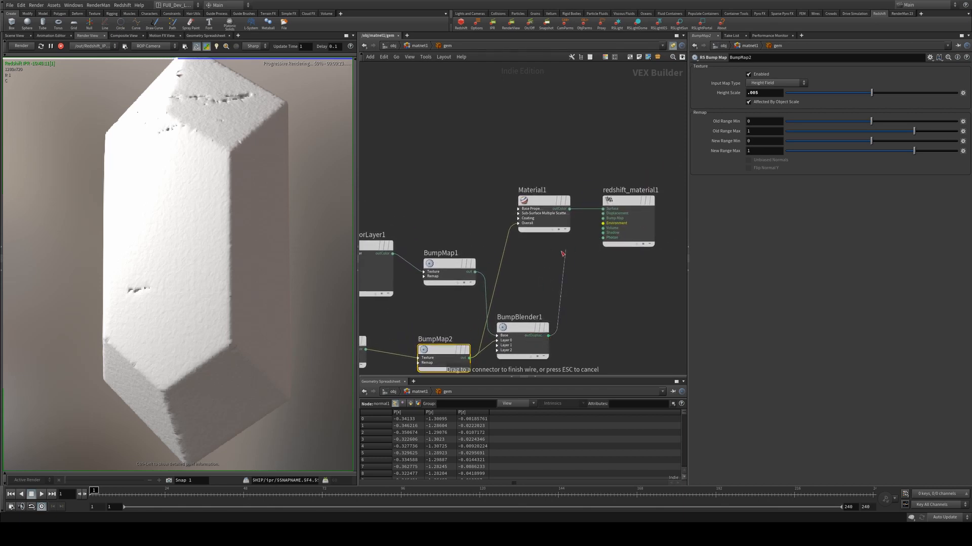
left_click(518, 223)
left_click(534, 264)
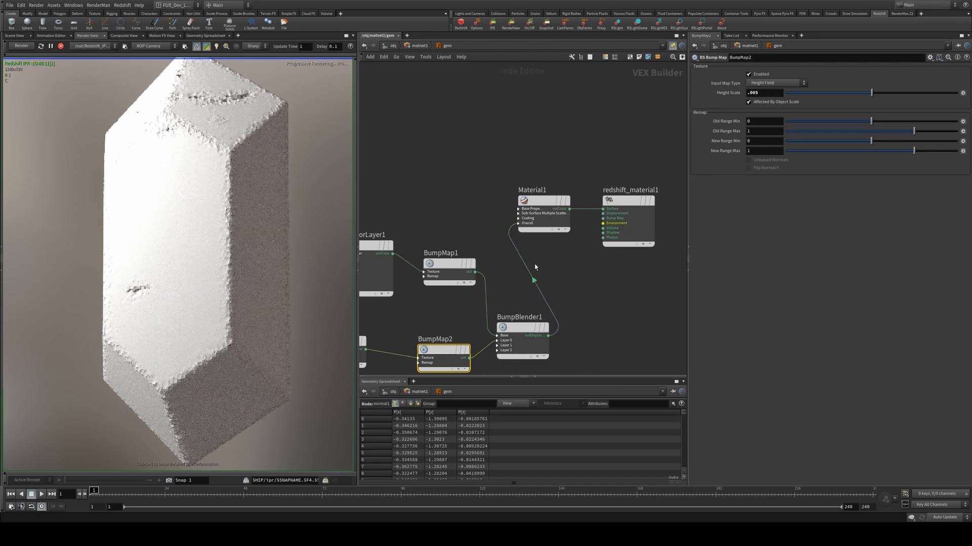
- Set BumpBlender1's Layer 0 Blend Weight to .3 and check the bump detail on the rendered crystal
left_click(521, 328)
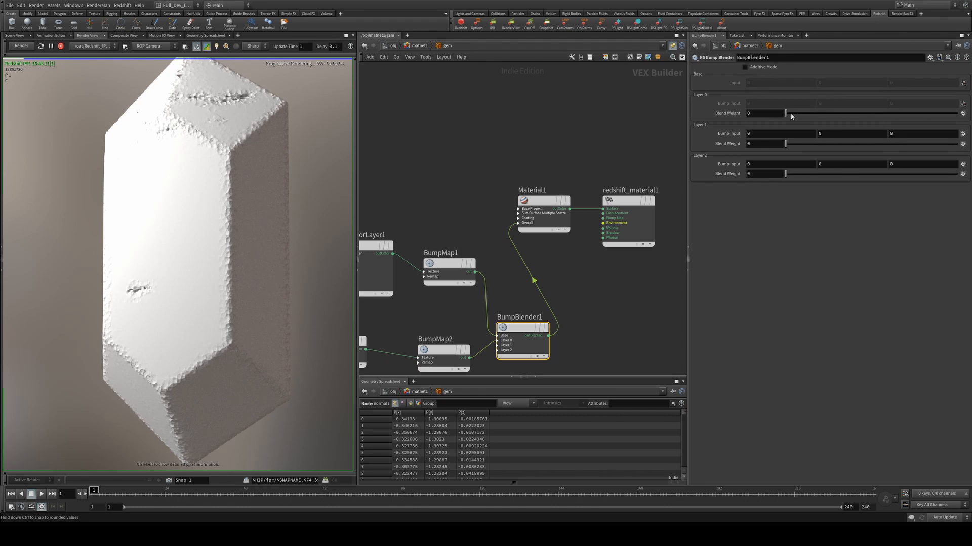
left_click_drag(785, 113, 873, 115)
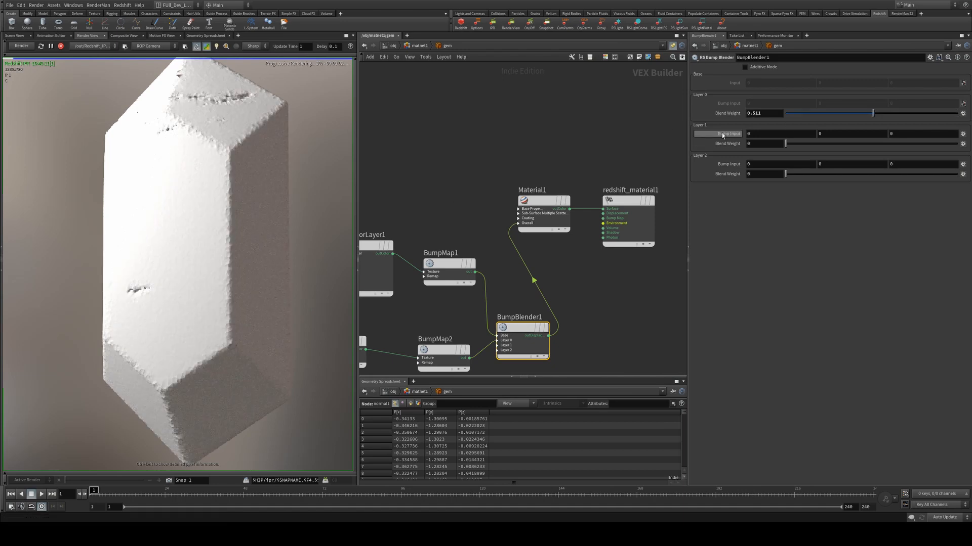
scroll(215, 186, "up", 6)
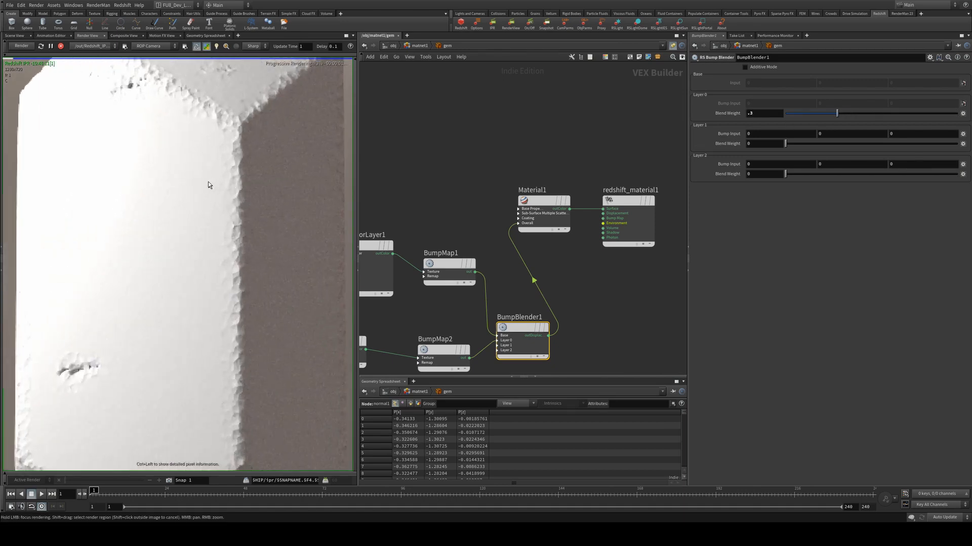
scroll(208, 181, "down", 1)
scroll(152, 181, "down", 5)
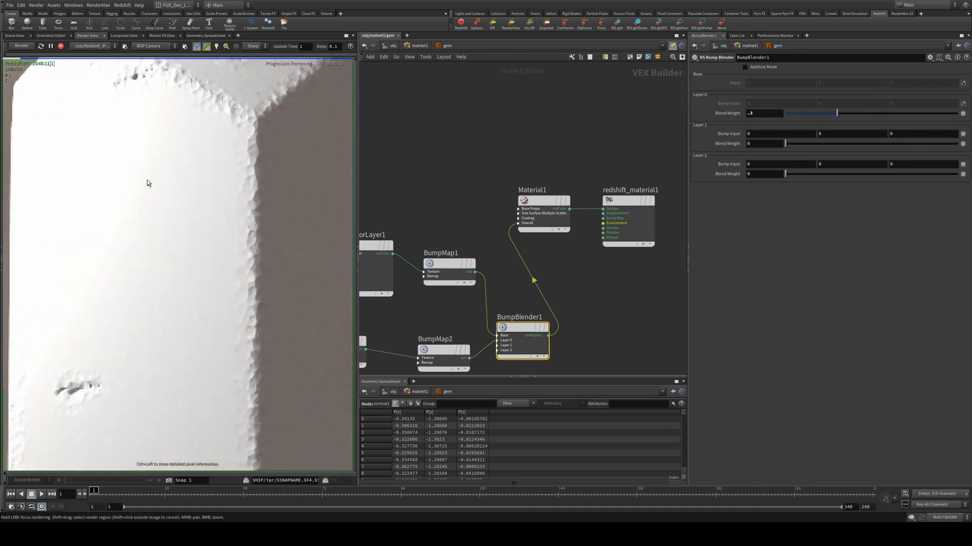
middle_click_drag(146, 178, 182, 203)
scroll(182, 204, "down", 2)
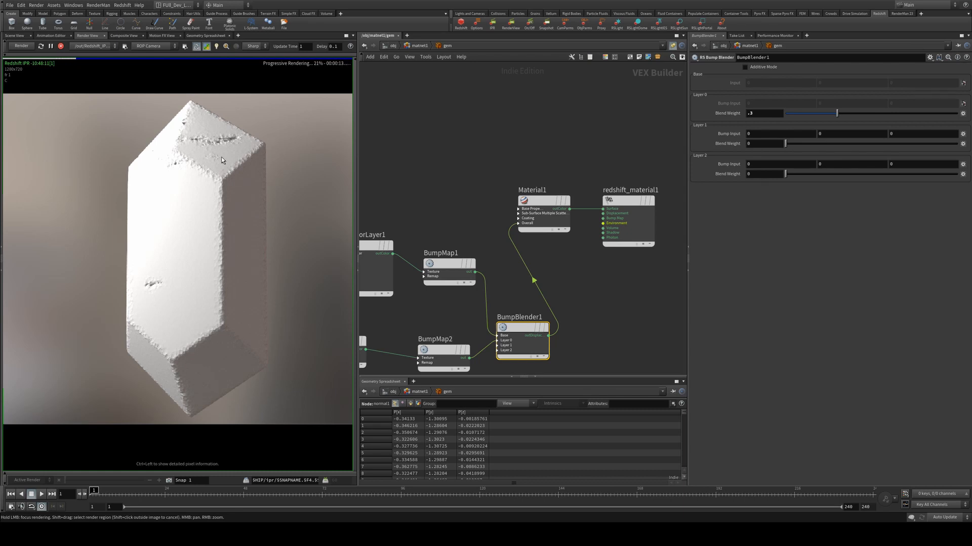
- Move the seven bump-related nodes farther from Material1 and enclose them in a network box
key("h")
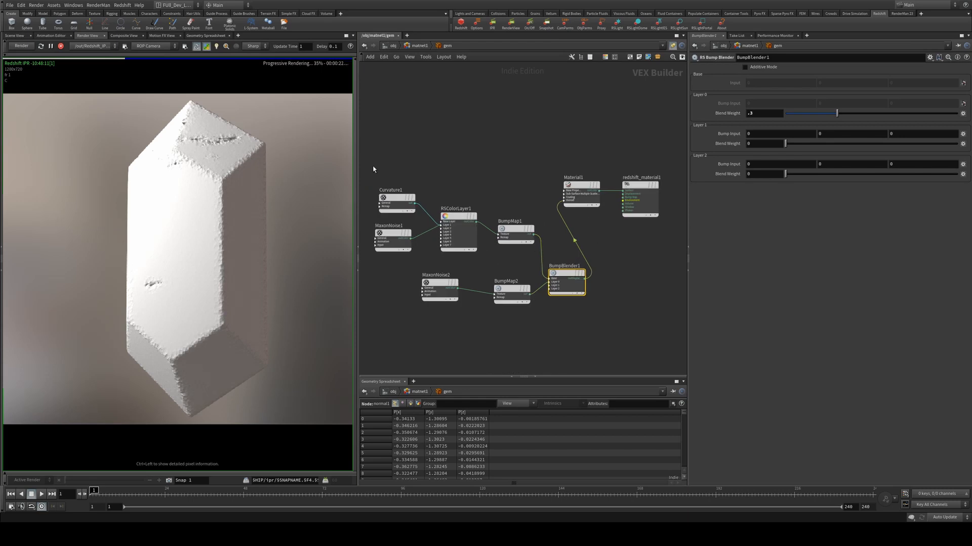
left_click_drag(373, 169, 559, 348)
middle_click_drag(531, 349, 557, 307)
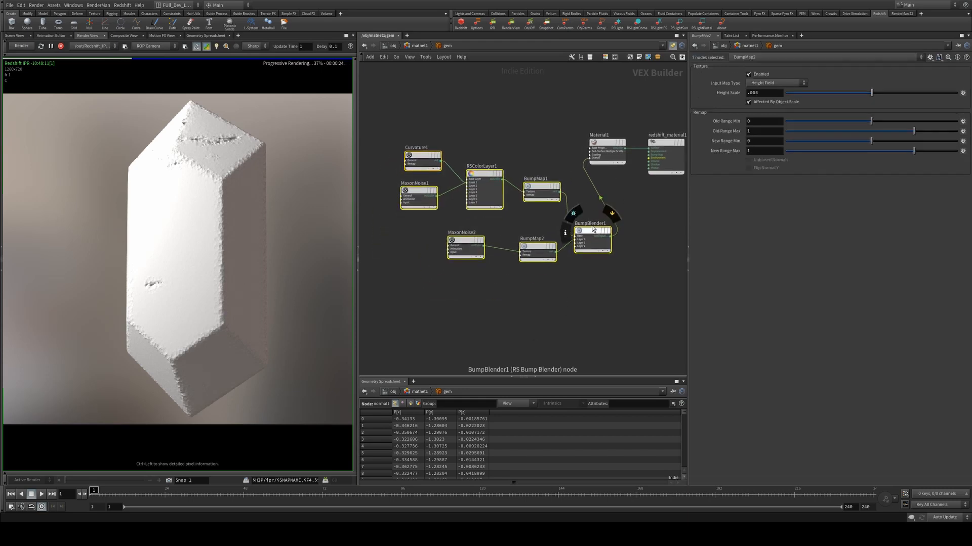
left_click_drag(593, 229, 464, 267)
middle_click_drag(521, 332, 613, 315)
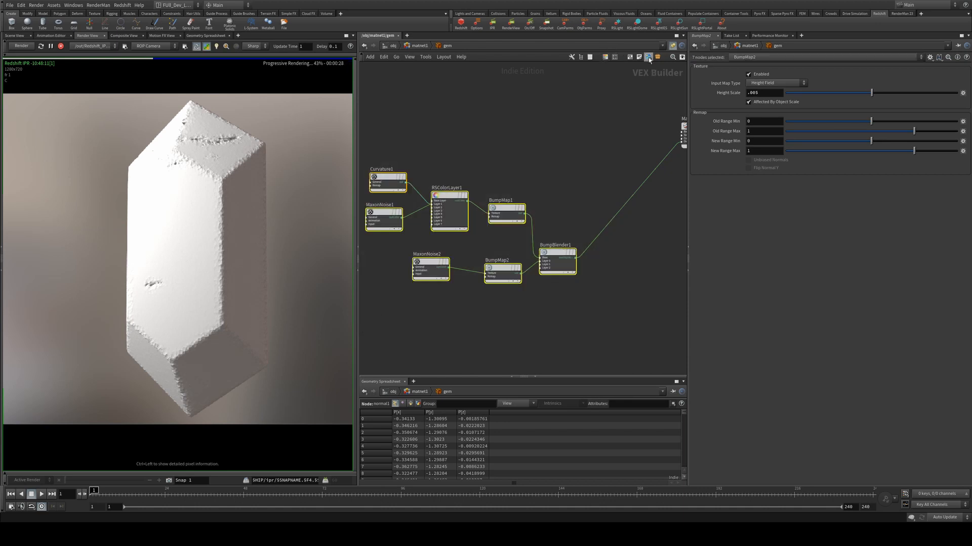
left_click(629, 57)
middle_click_drag(486, 121, 565, 102)
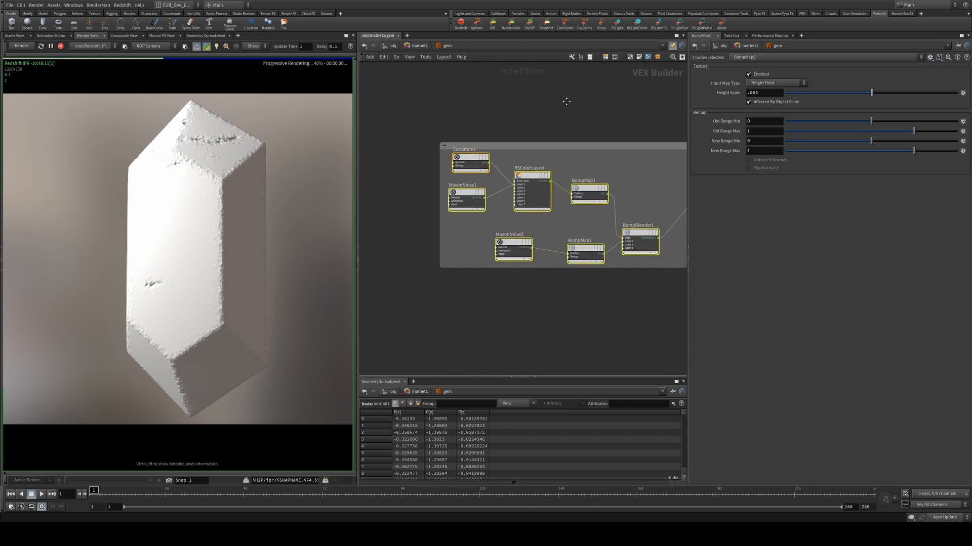
mouse_move(473, 158)
left_mouse_down()
mouse_move(463, 166)
mouse_move(472, 165)
left_mouse_up()
middle_click_drag(496, 106, 480, 101)
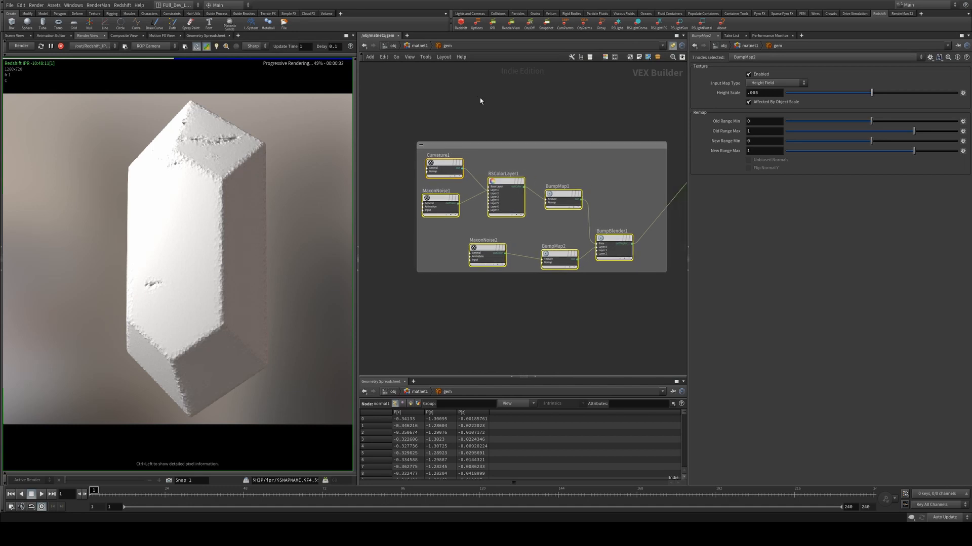
- Title the network box around the bump nodes "Bump Map"
double_click(436, 144)
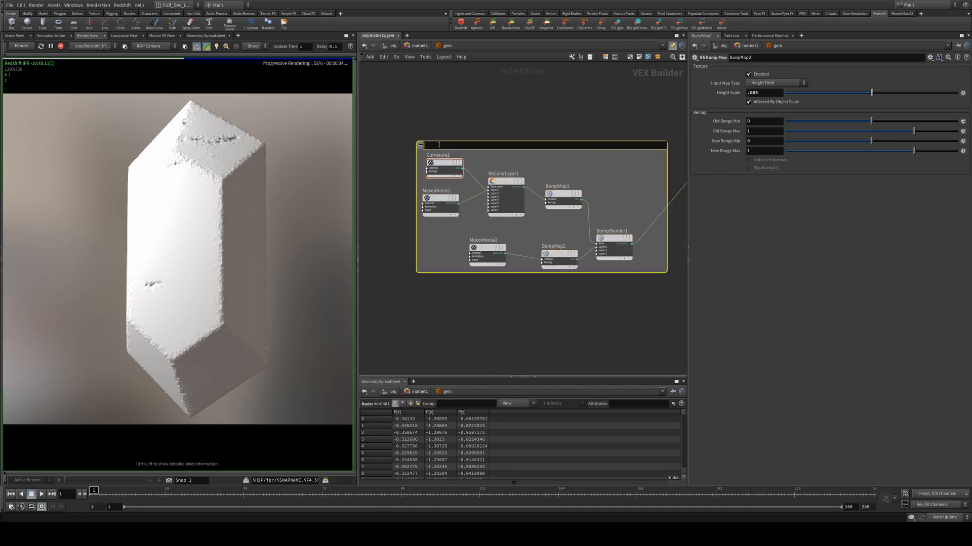
type("Bump Map")
key("Return")
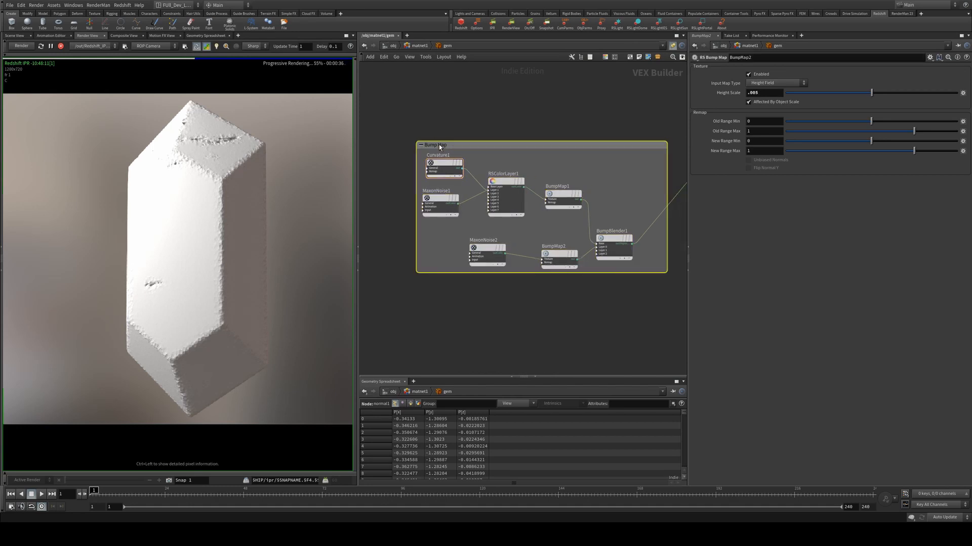
- Color the Bump Map network box blue and move it farther below Material1
left_click_drag(439, 144, 413, 172)
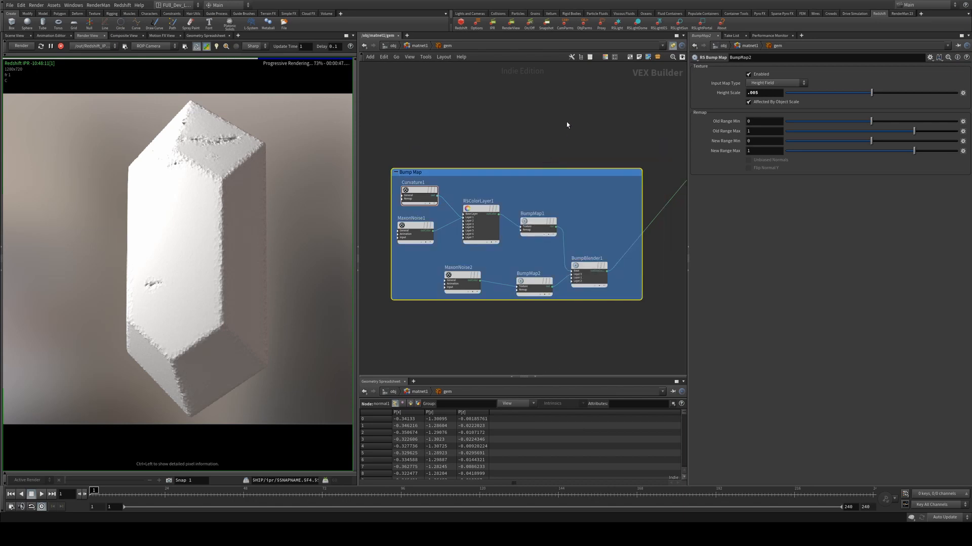
scroll(566, 125, "down", 3)
middle_click_drag(564, 124, 520, 168)
left_click_drag(518, 197, 518, 242)
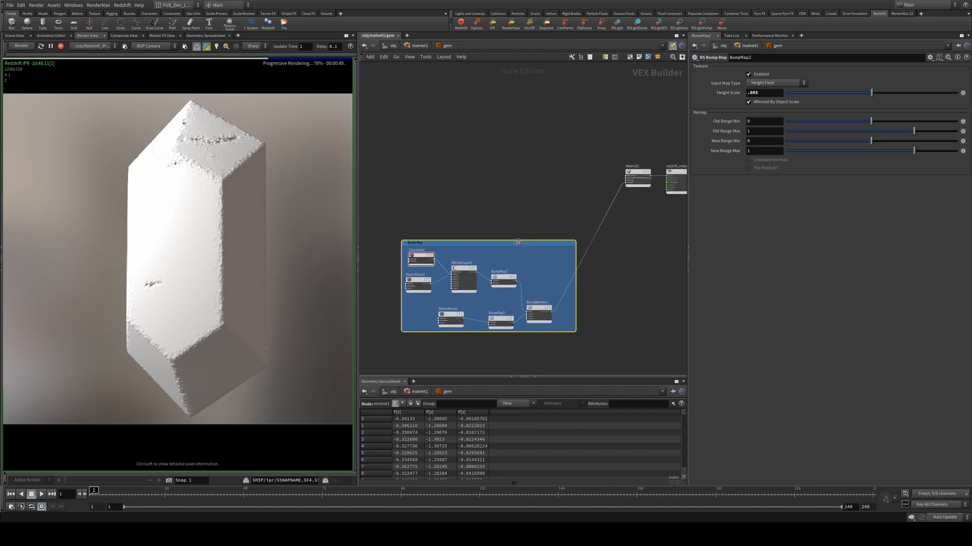
middle_click_drag(521, 206, 454, 194)
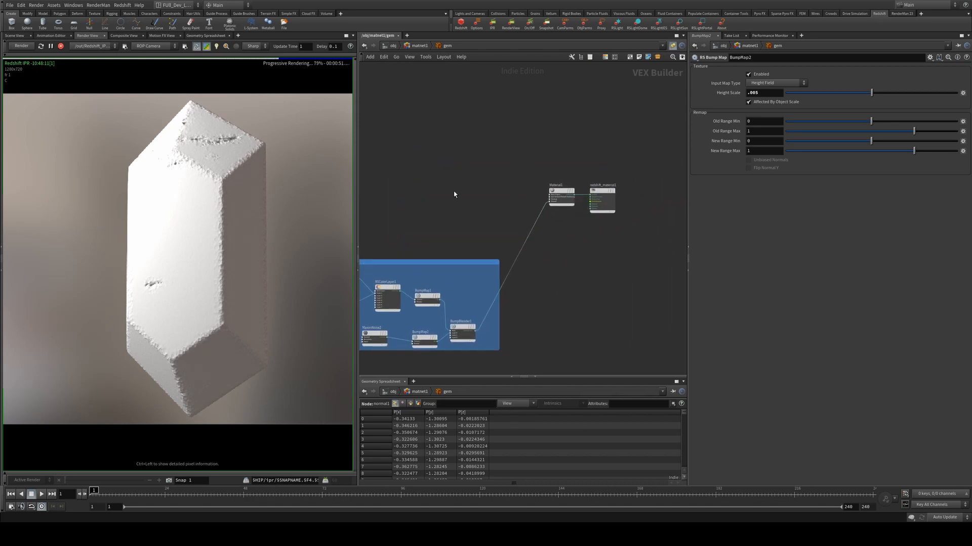
- Add an RS Ramp node beside Material1 and connect its output to the material's diffuse_color input
scroll(465, 194, "up", 3)
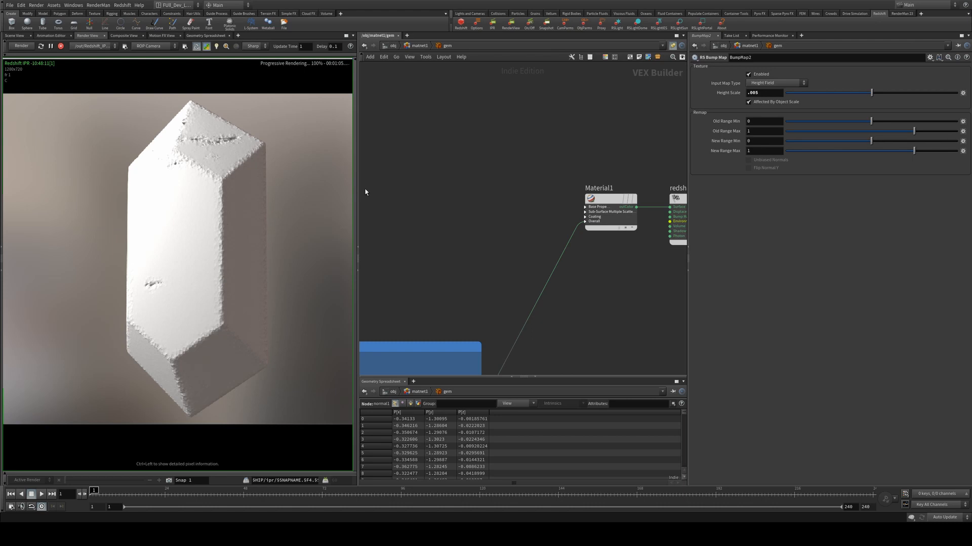
key("Tab")
type("ramp")
key("Return")
left_click(457, 204)
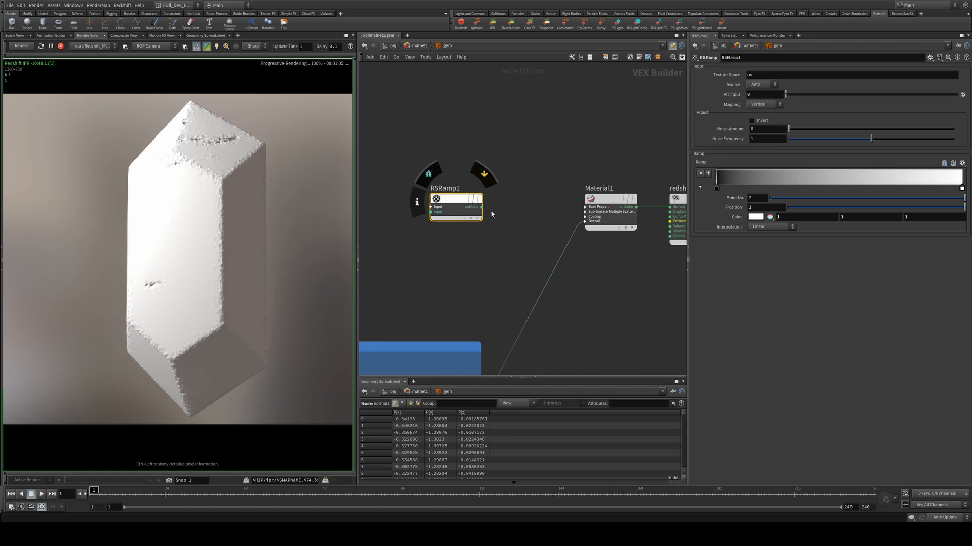
left_click_drag(481, 206, 575, 212)
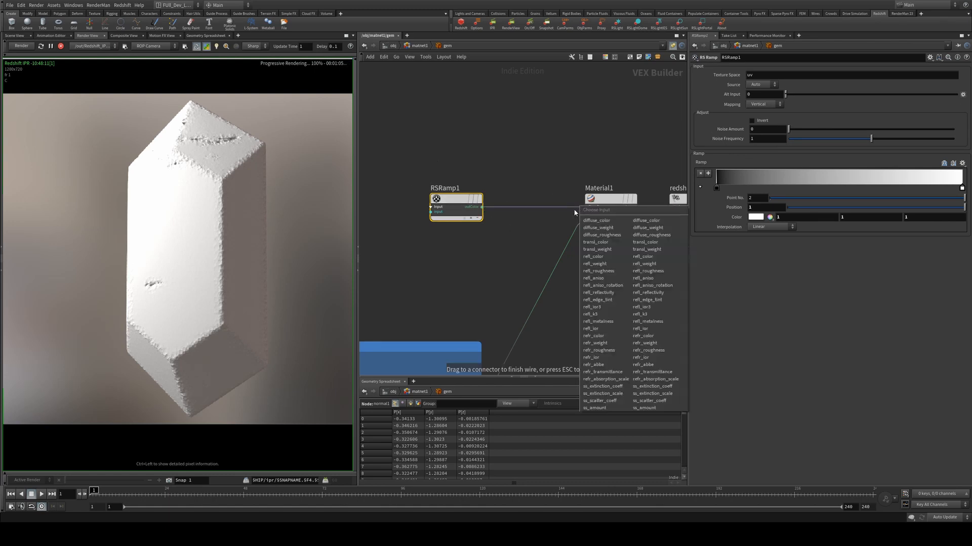
left_click(605, 220)
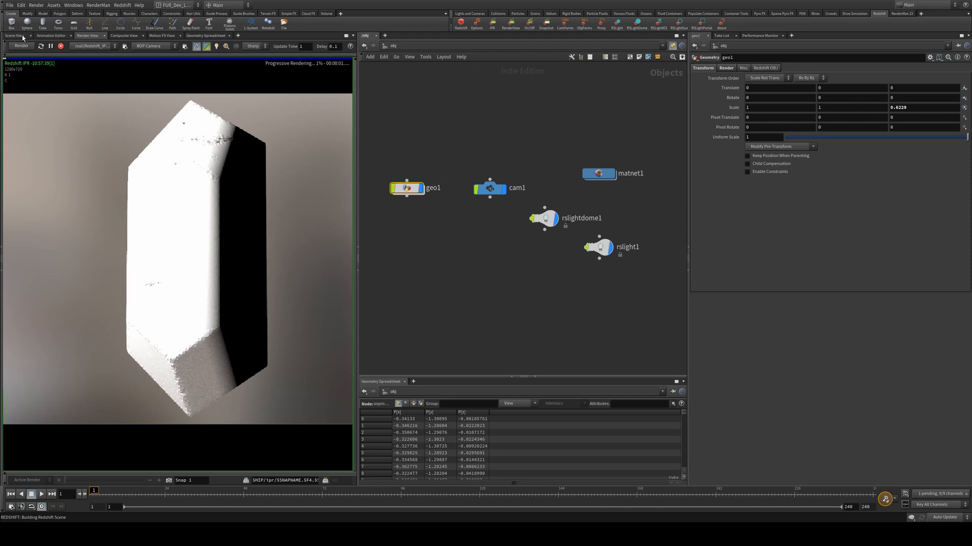
- Inspect the crystal's UV projection in geo1, comparing the scene geometry with the render
left_click(21, 36)
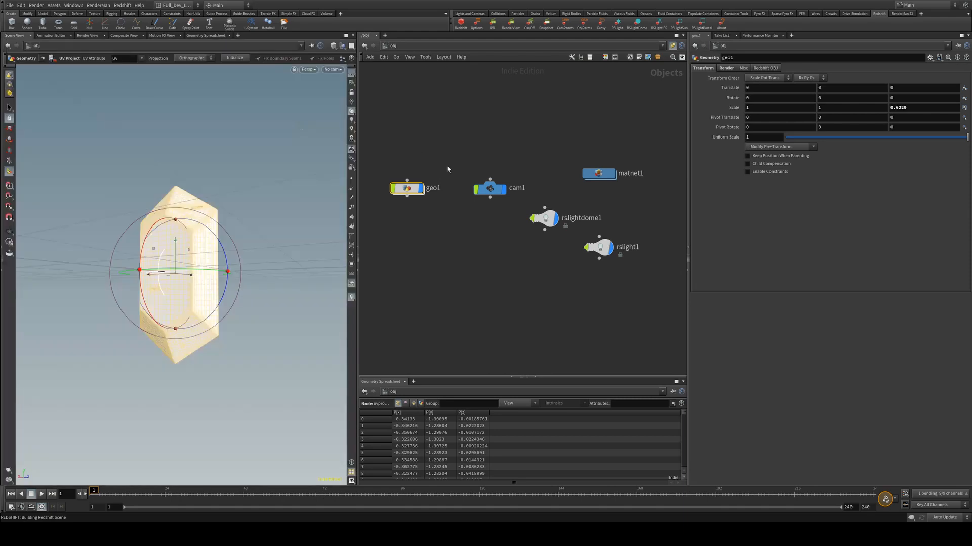
double_click(406, 188)
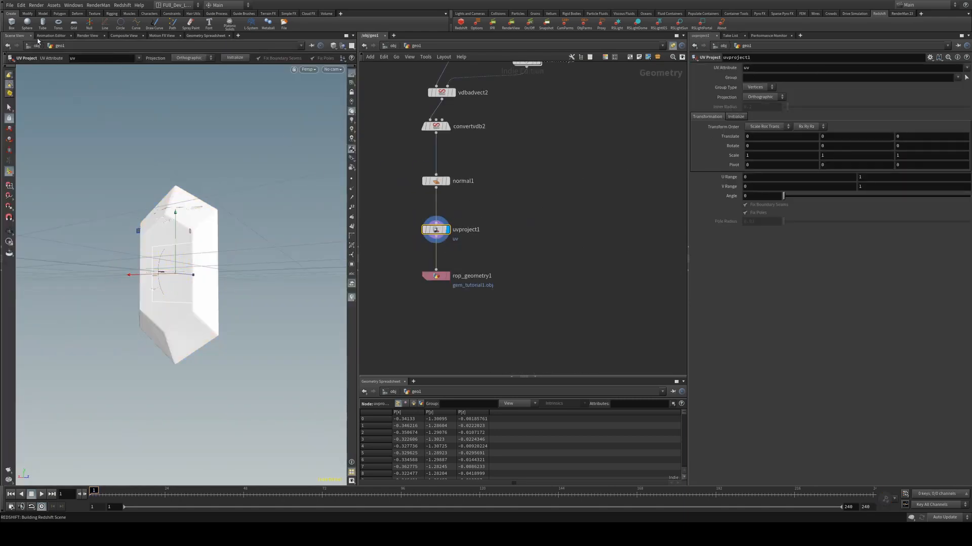
left_click(88, 36)
left_click(25, 35)
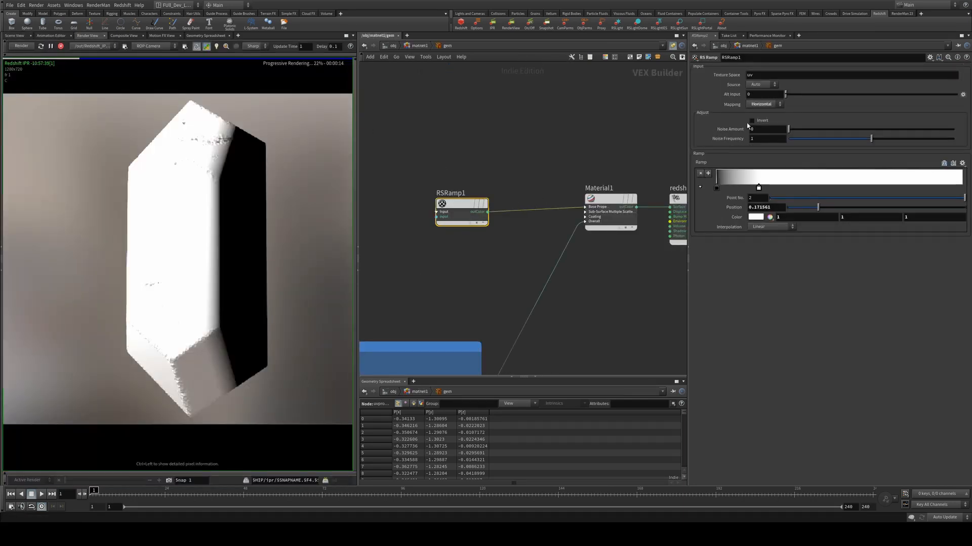
- Set RSRamp1's Mapping to Vertical and move its white point to position 1
left_click(763, 103)
left_click(756, 117)
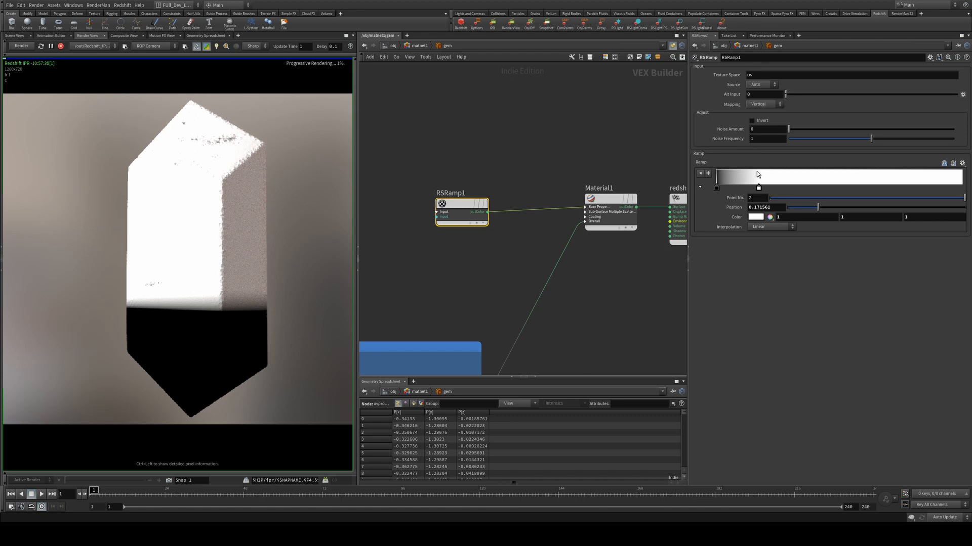
left_click_drag(758, 187, 962, 188)
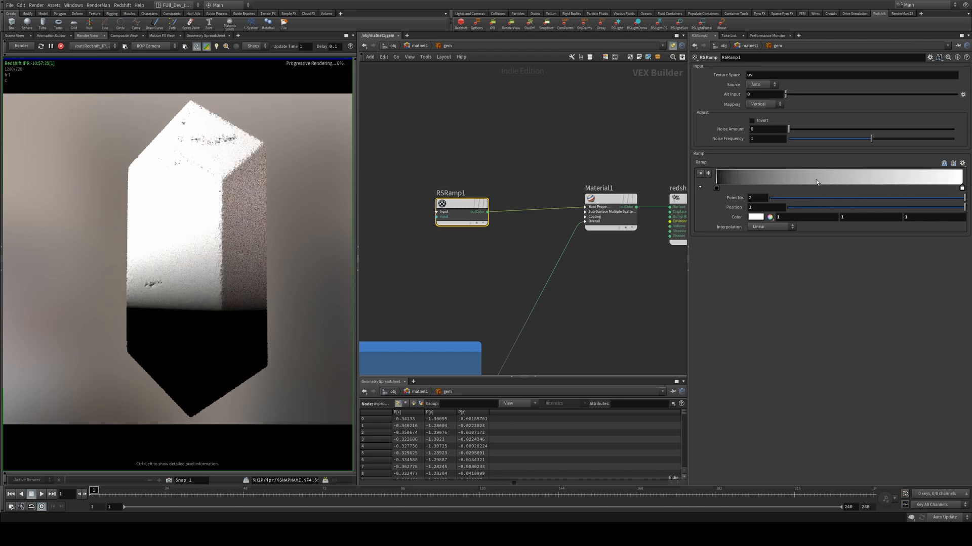
- Set the interpolation of RSRamp1's black point to Monotone Cubic
left_click(716, 188)
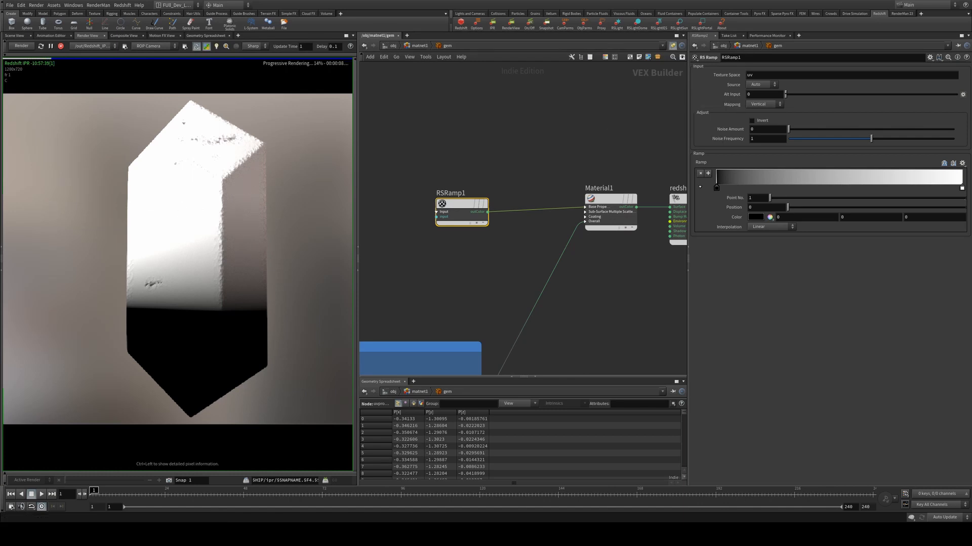
left_click(765, 228)
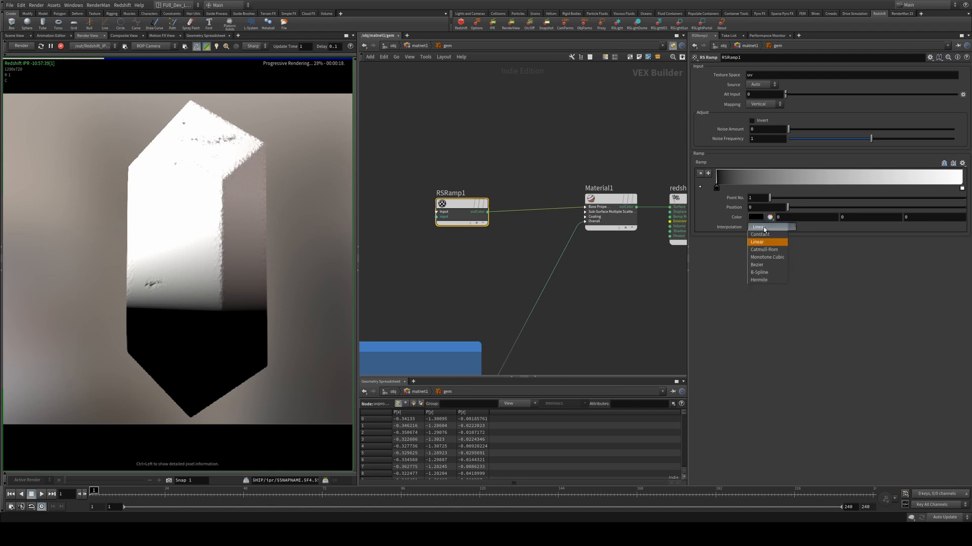
left_click(773, 257)
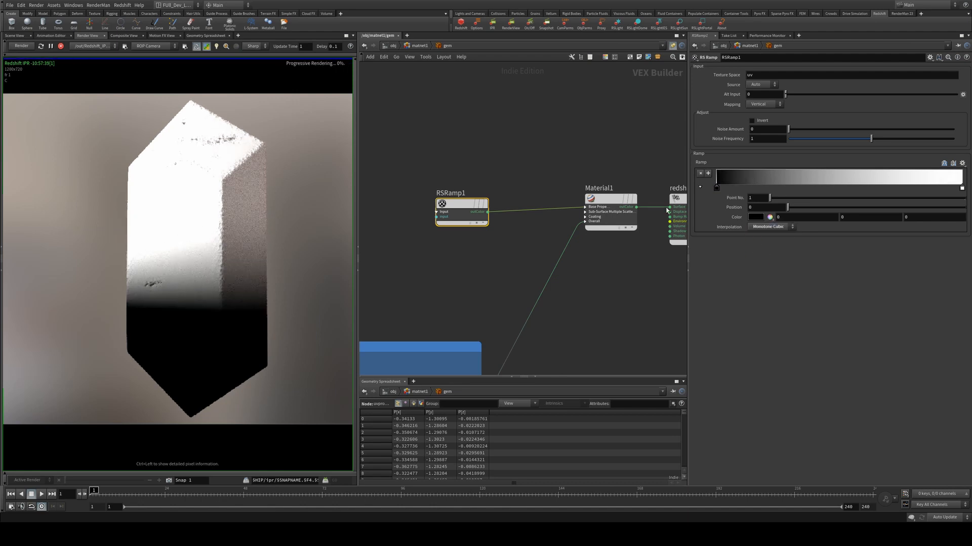
- Set the interpolation of RSRamp1's white point to Monotone Cubic
left_click(961, 188)
left_click(769, 227)
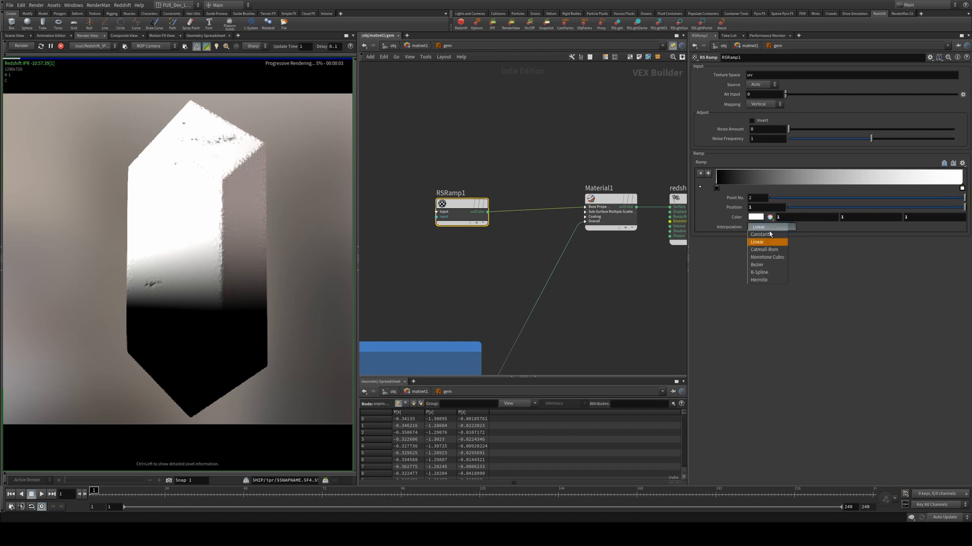
left_click(774, 259)
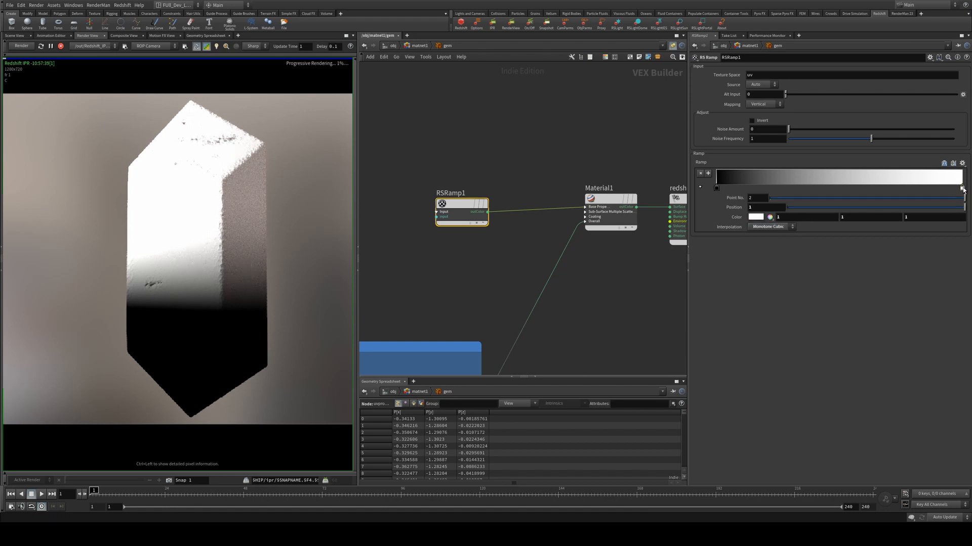
mouse_move(962, 187)
left_mouse_down()
mouse_move(817, 186)
mouse_move(962, 186)
left_mouse_up()
- Try RSRamp1's black point at about position 0.25, comparing Linear, Catmull-Rom and Monotone Cubic interpolation
left_click_drag(717, 188, 777, 187)
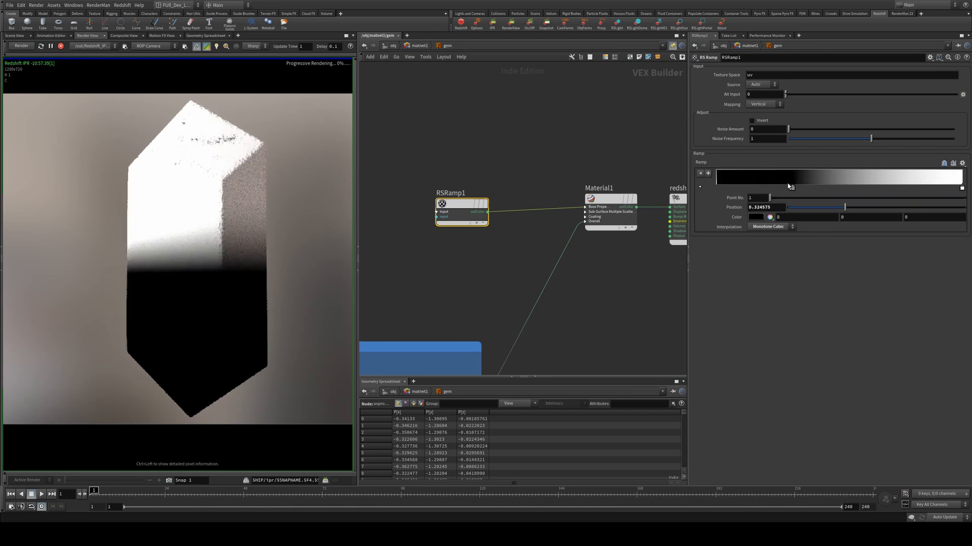
left_click(769, 227)
left_click(769, 242)
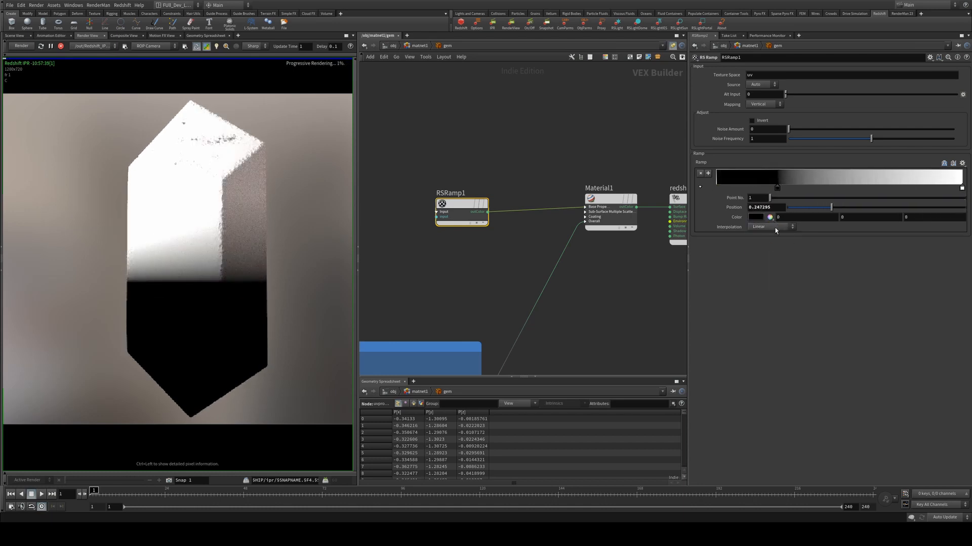
left_click(776, 228)
left_click(772, 250)
left_click(773, 228)
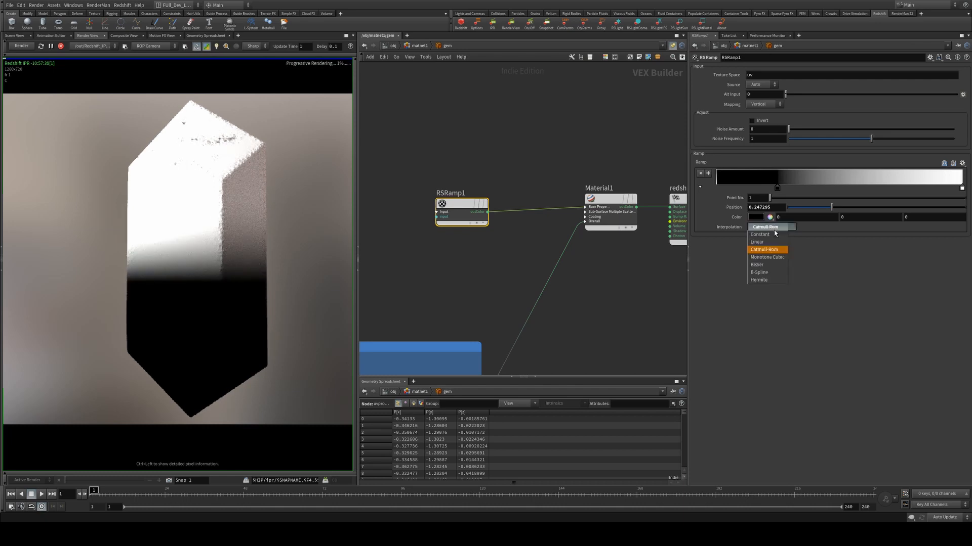
left_click(769, 257)
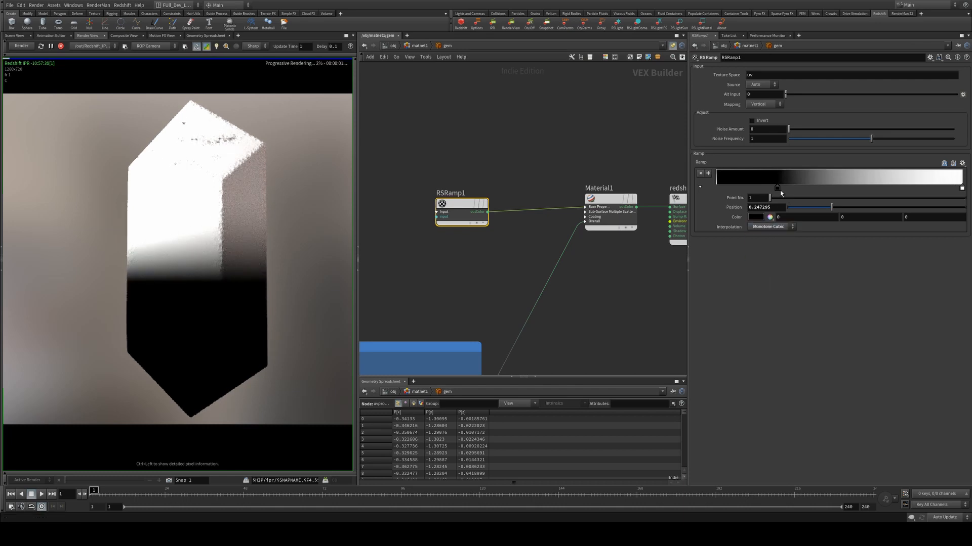
left_click_drag(777, 187, 716, 182)
- Add an RS Color Layer node between RSRamp1 and Material1
scroll(512, 172, "up", 3)
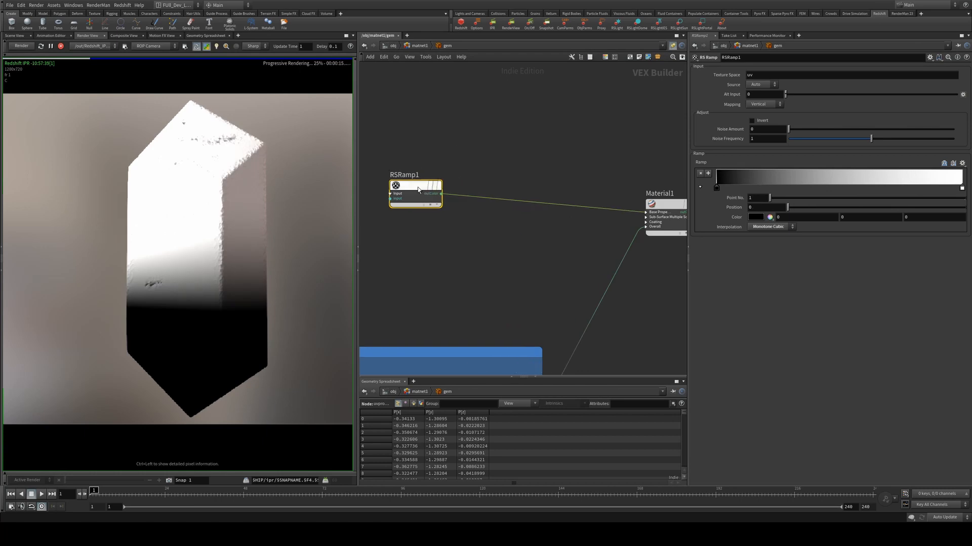
key("Tab")
type("color l")
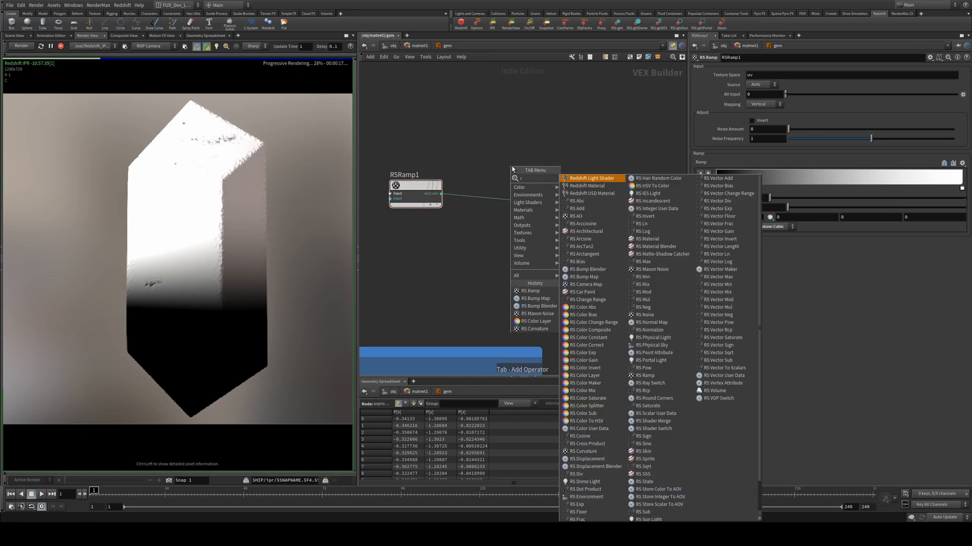
key("Return")
left_click(511, 166)
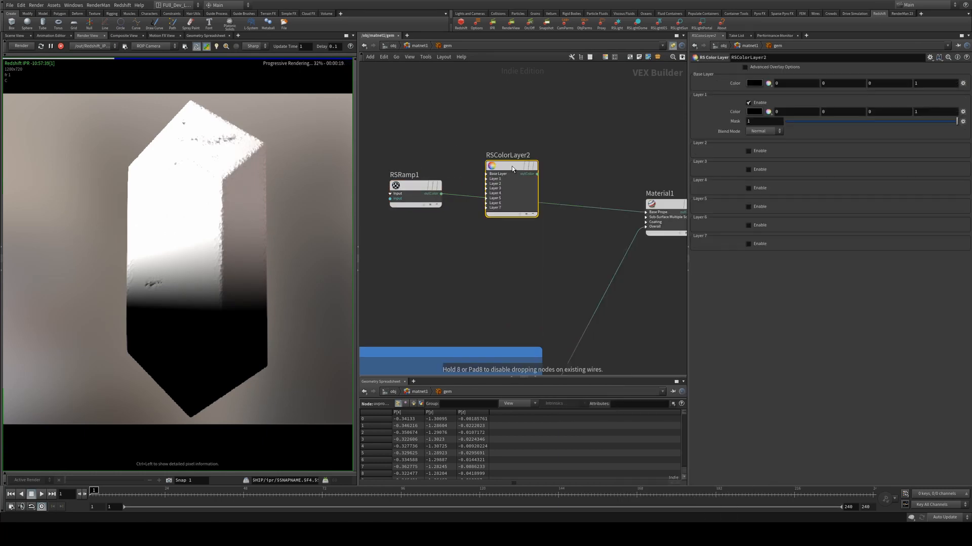
- Connect RSRamp1's output to RSColorLayer2's layer1_mask input and set the color layer's Base Layer color to white
left_click_drag(440, 194, 519, 259)
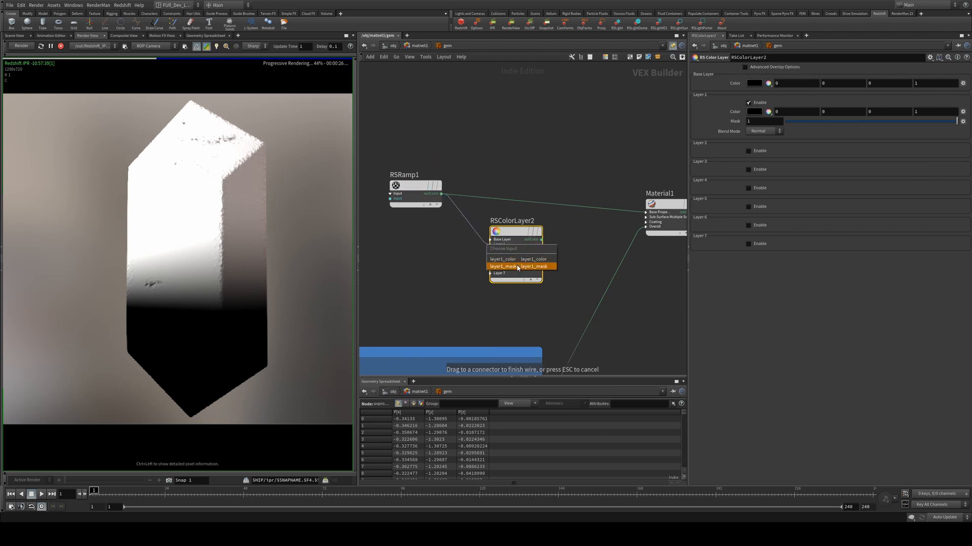
left_click(518, 267)
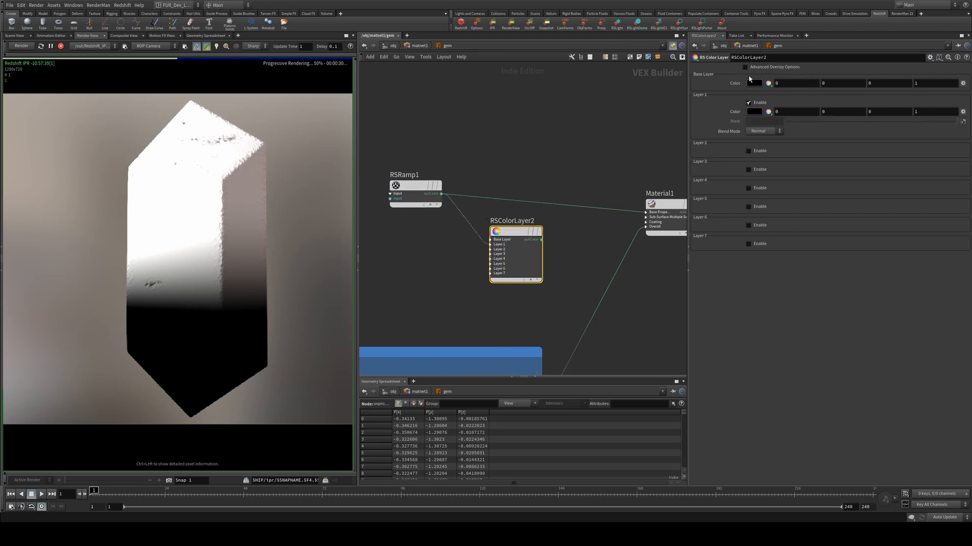
left_click(754, 84)
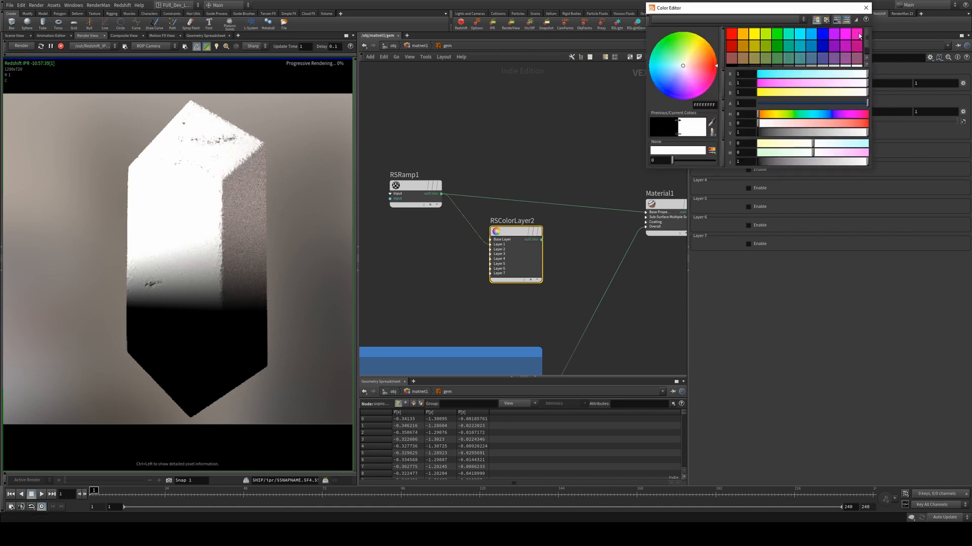
- Add an RS Maxon Noise node below RSRamp1 and connect its output to RSColorLayer2's layer1_color input
key("Tab")
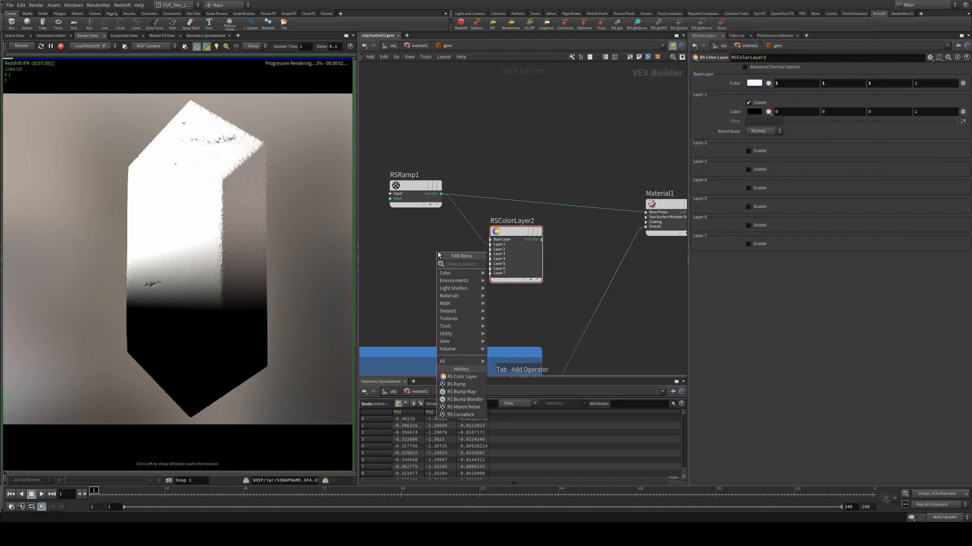
type("maxon")
key("Return")
left_click(438, 255)
left_click_drag(464, 262, 435, 269)
left_click(520, 258)
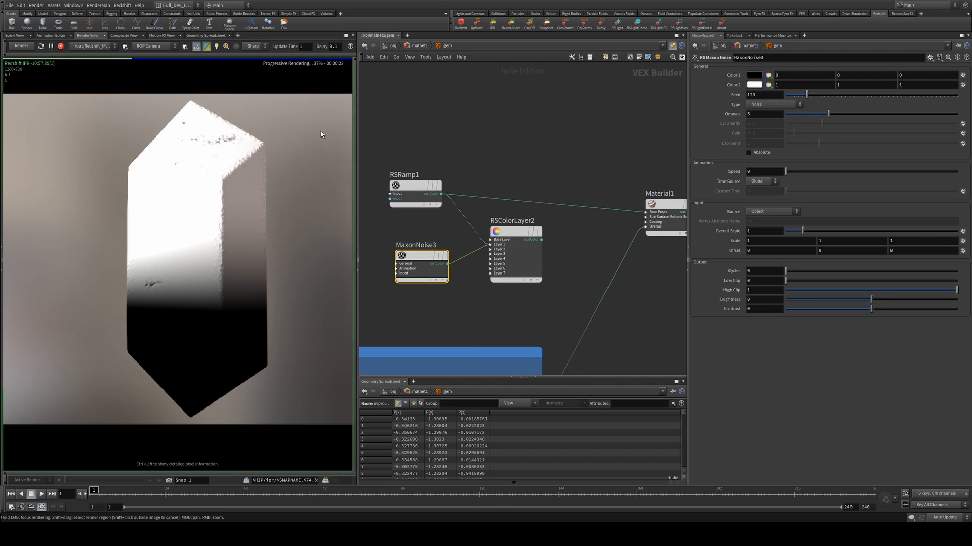
- Connect RSColorLayer2's output to Material1's diffuse_color input, replacing the direct ramp connection
left_click_drag(517, 229, 517, 221)
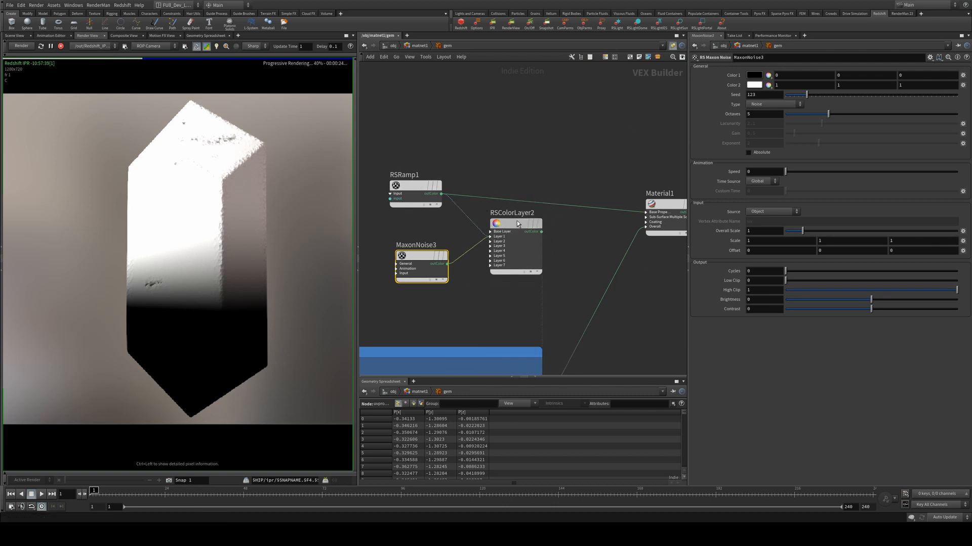
left_click(541, 231)
left_click(647, 212)
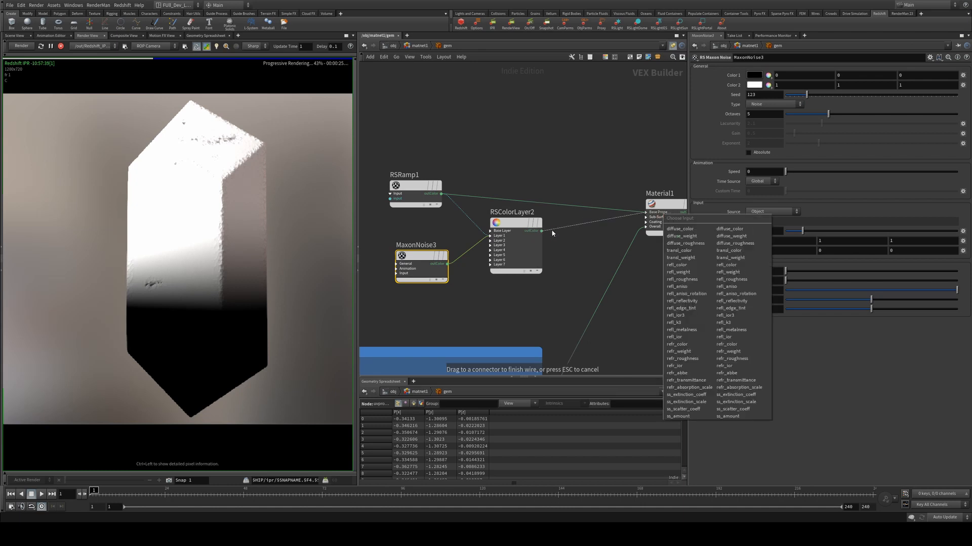
left_click(697, 229)
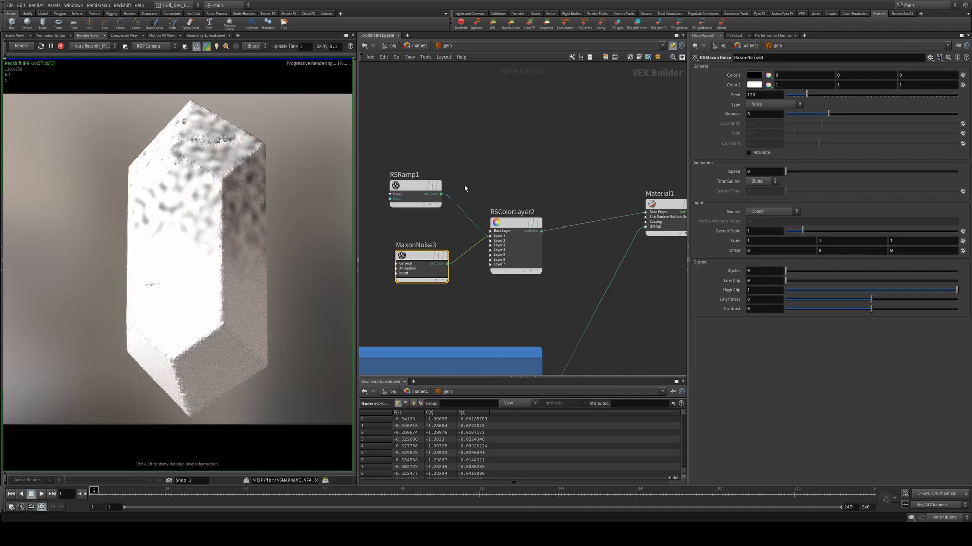
- Turn on Invert for RSRamp1 and set RSColorLayer2's Layer 1 Blend Mode to Multiply
left_click(436, 203)
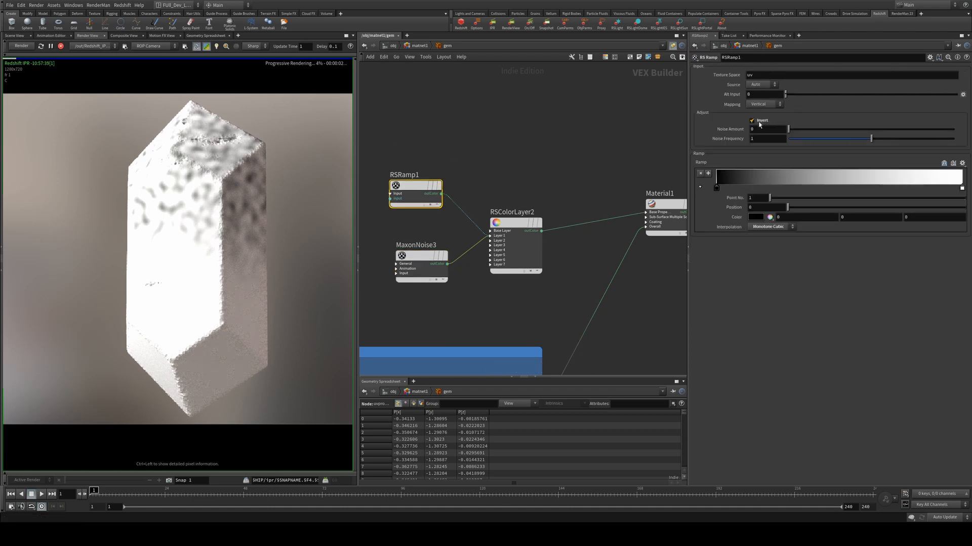
left_click(516, 224)
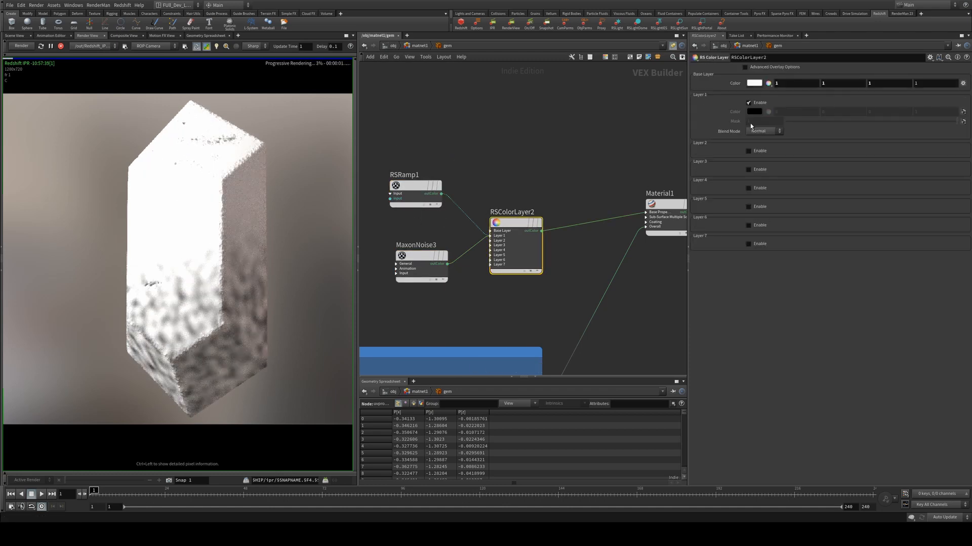
left_click(761, 131)
left_click(767, 169)
- Set MaxonNoise3's noise Type to Naki after trying Luka
left_click_drag(414, 251, 415, 241)
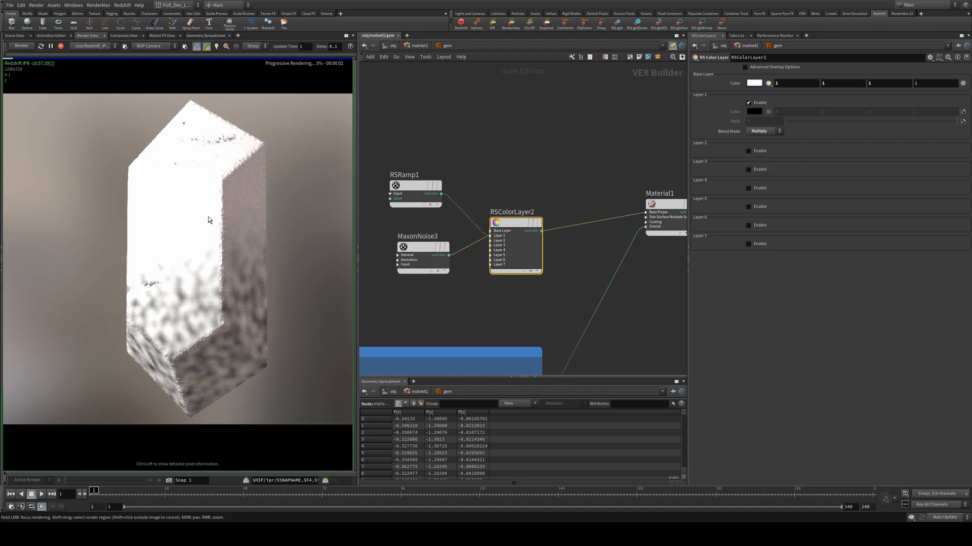
left_click(415, 245)
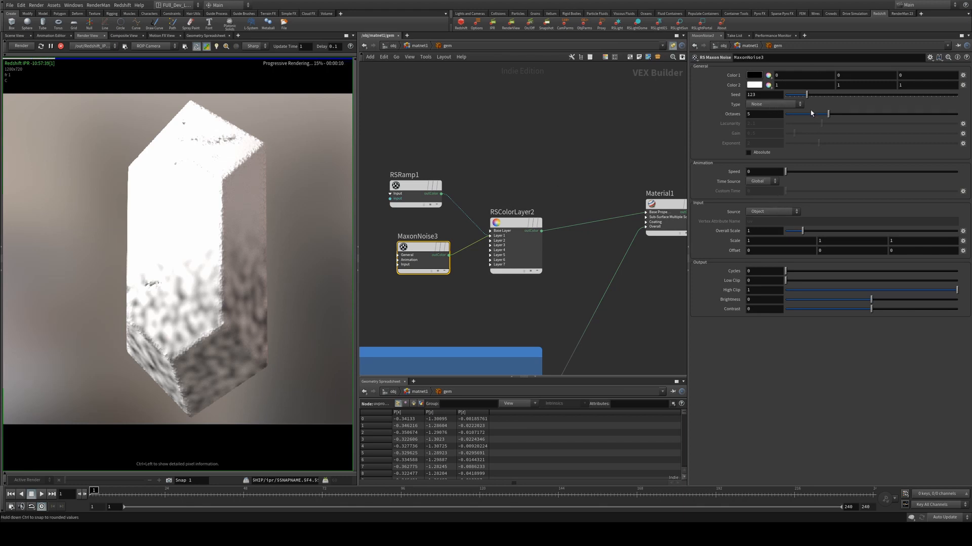
left_click(773, 104)
left_click(760, 181)
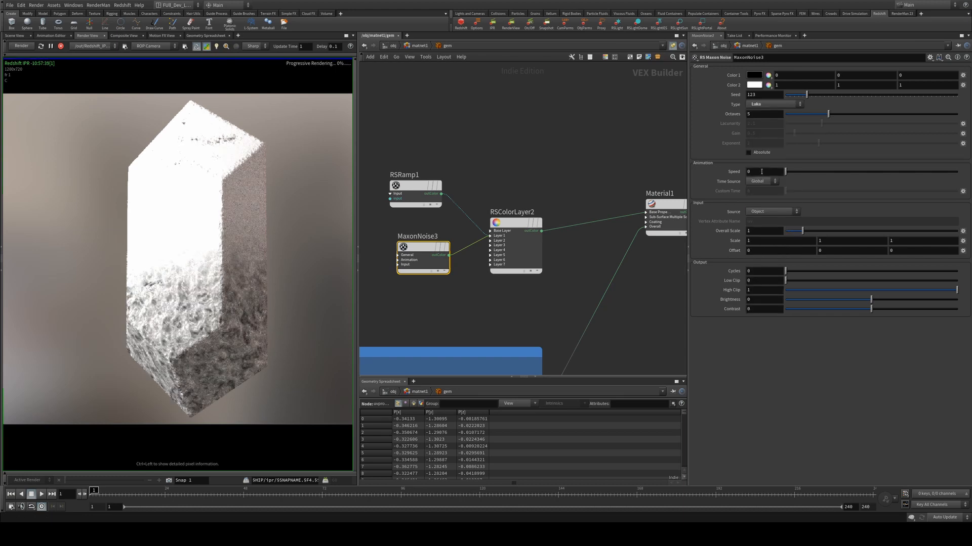
scroll(219, 333, "up", 4)
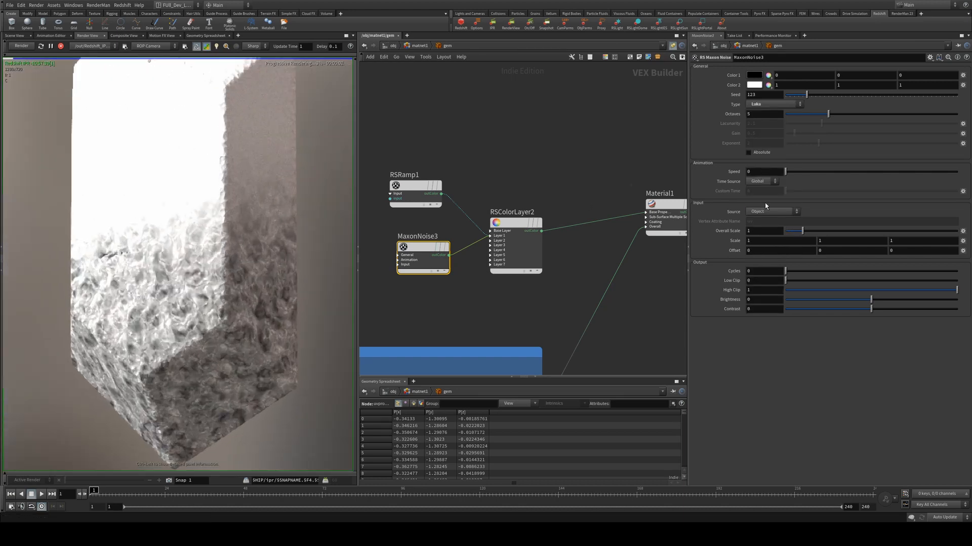
left_click(797, 105)
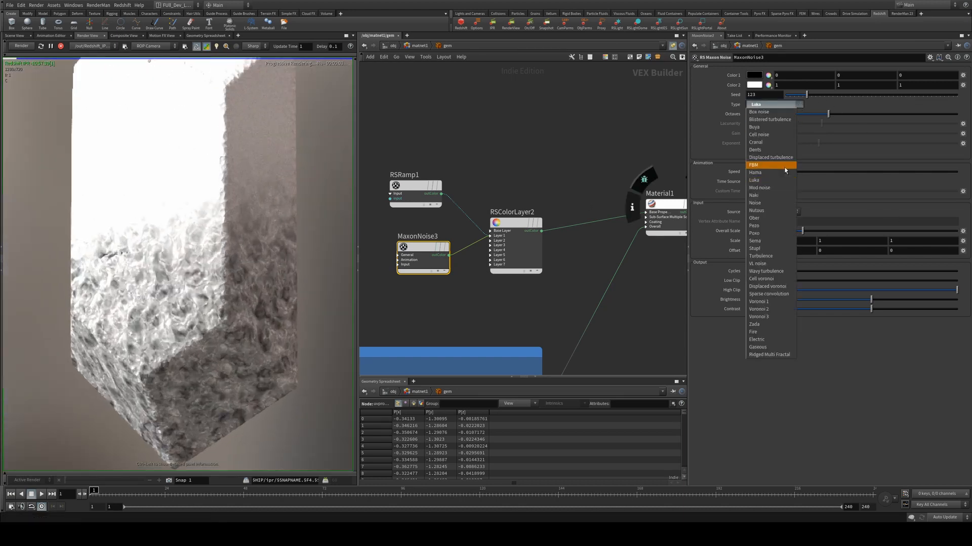
left_click(769, 195)
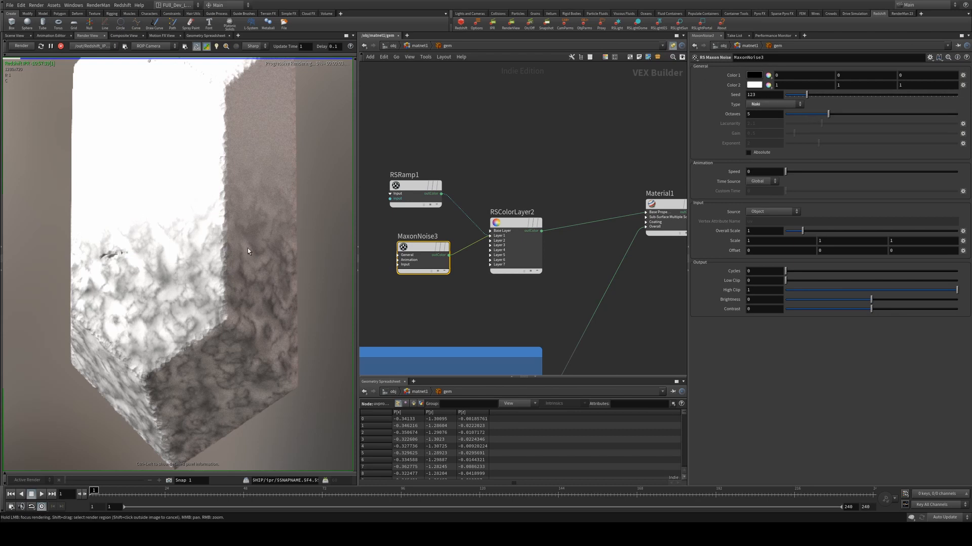
- Set MaxonNoise3's Octaves to about 4.91 and its Overall Scale to about 2.61
mouse_move(828, 114)
left_mouse_down()
mouse_move(947, 124)
mouse_move(881, 114)
mouse_move(812, 122)
left_mouse_up()
left_click_drag(802, 231, 830, 233)
scroll(268, 239, "down", 3)
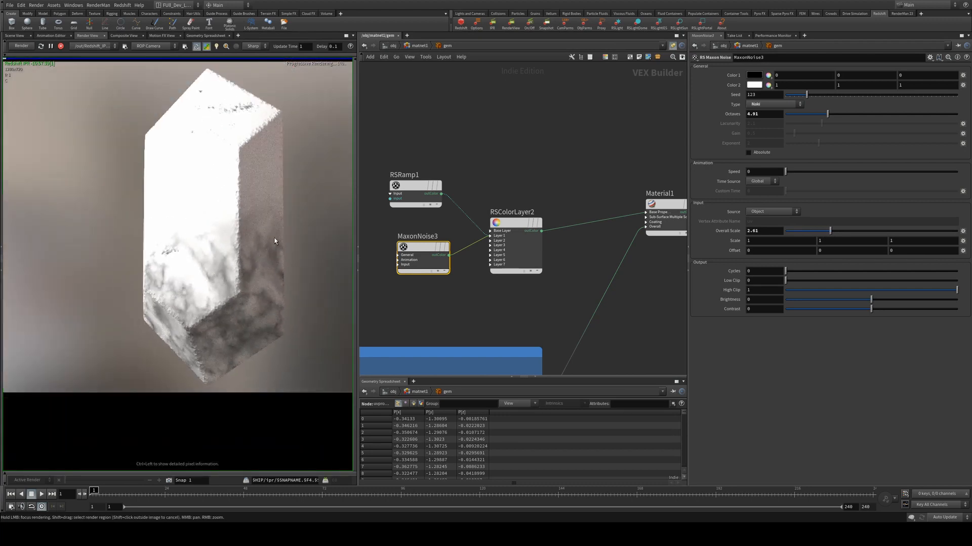
middle_click_drag(292, 196, 262, 230)
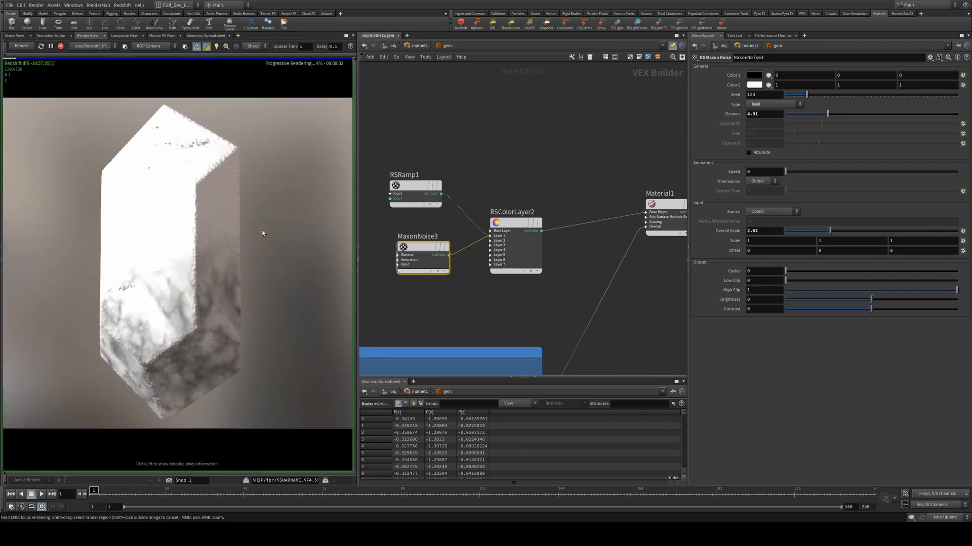
- Set Material1's Diffuse Weight and its Refraction/Transmission Weight to 1
left_click(665, 204)
left_click_drag(797, 101, 955, 101)
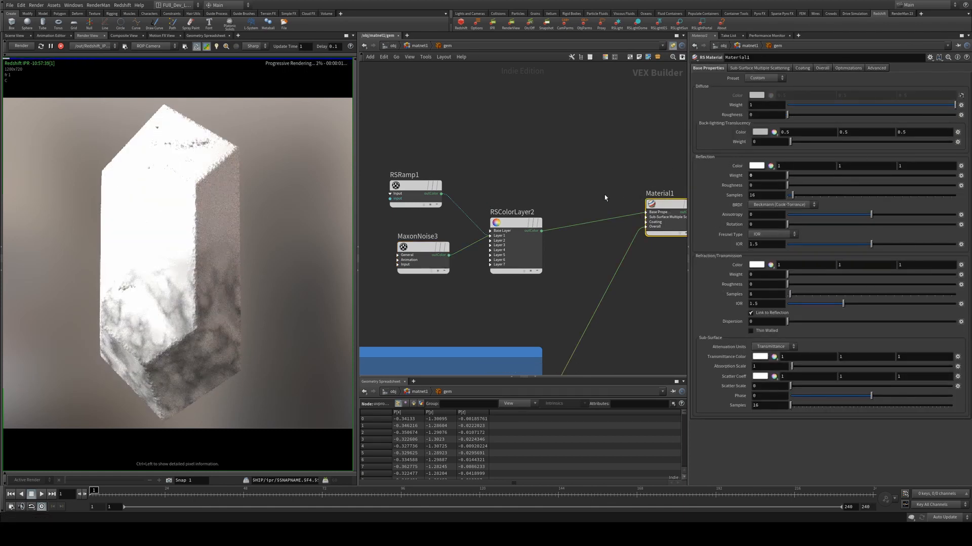
middle_click_drag(660, 279, 634, 255)
left_click(619, 188)
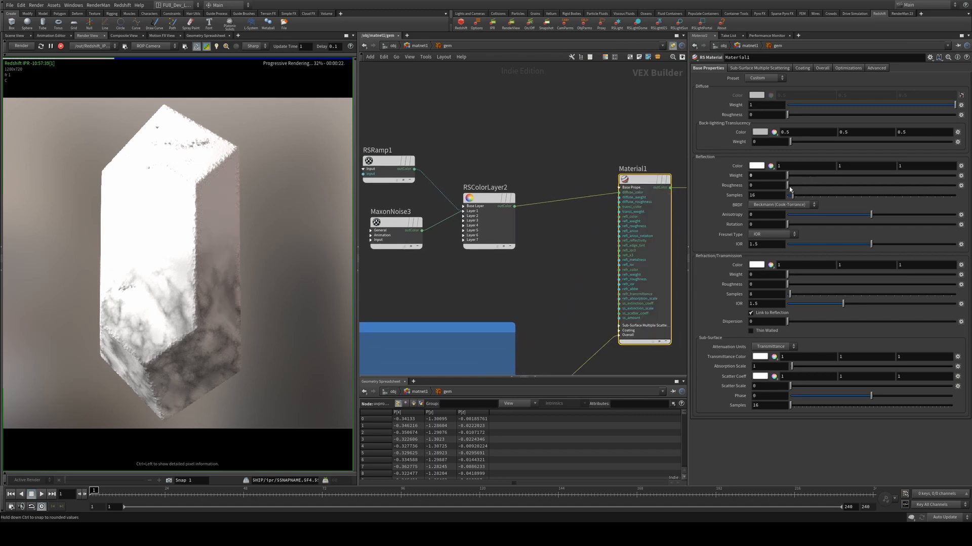
left_click_drag(787, 274, 948, 278)
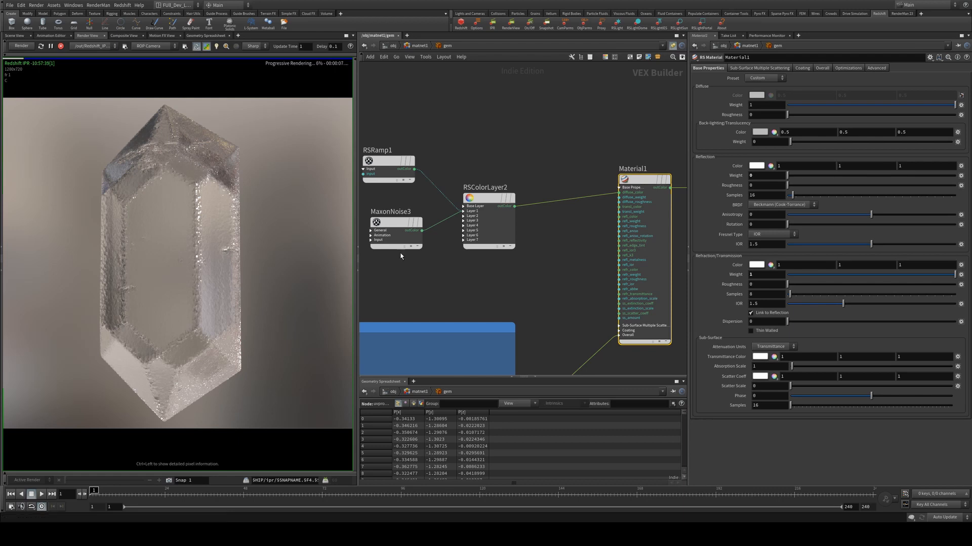
- Set BumpMap1's Height Scale to about 0.03 and check the crystal's edges in the render
middle_click_drag(402, 265, 503, 107)
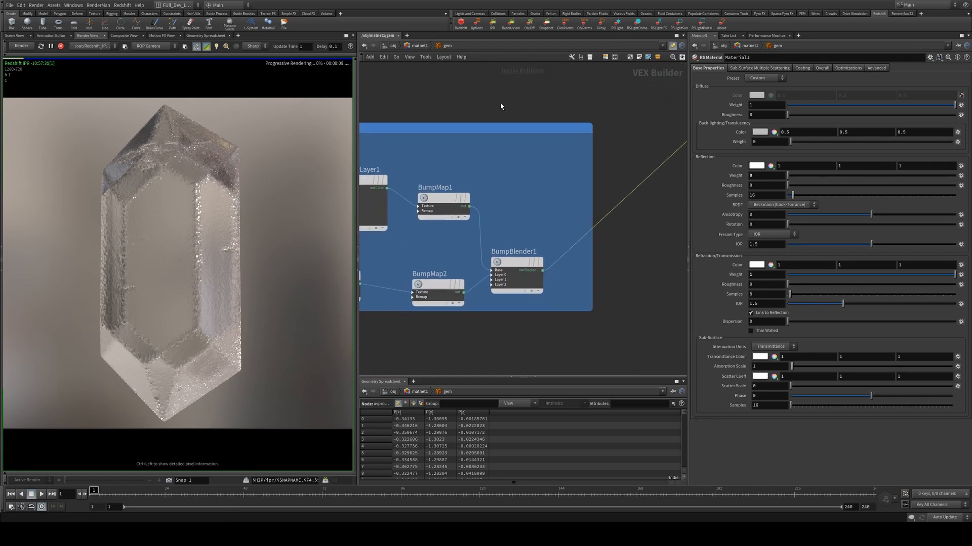
left_click(440, 199)
left_click_drag(799, 93, 752, 101)
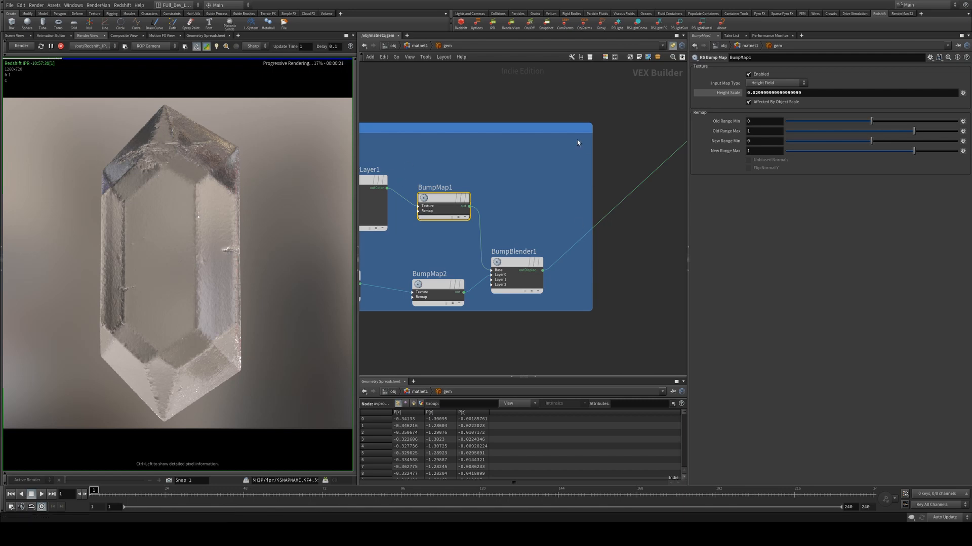
scroll(199, 206, "down", 8)
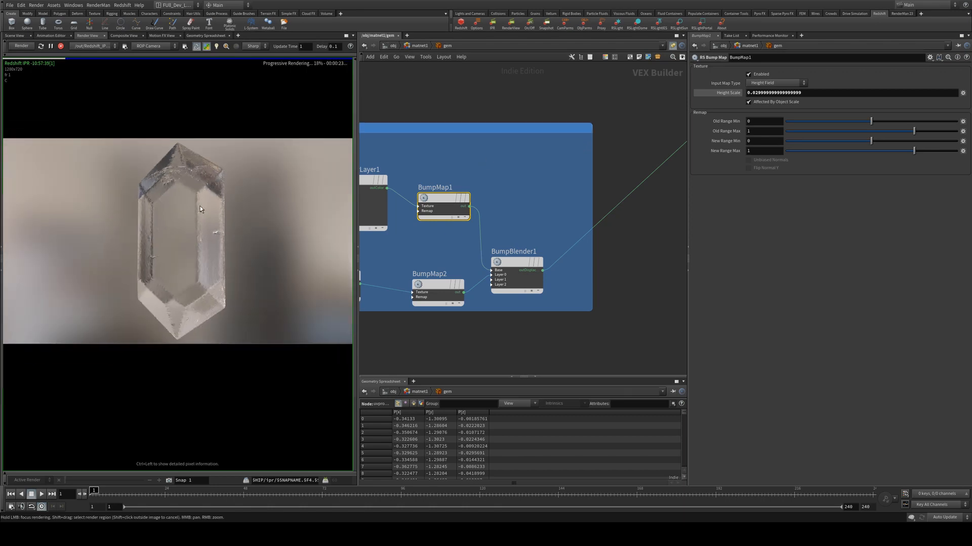
scroll(222, 178, "up", 4)
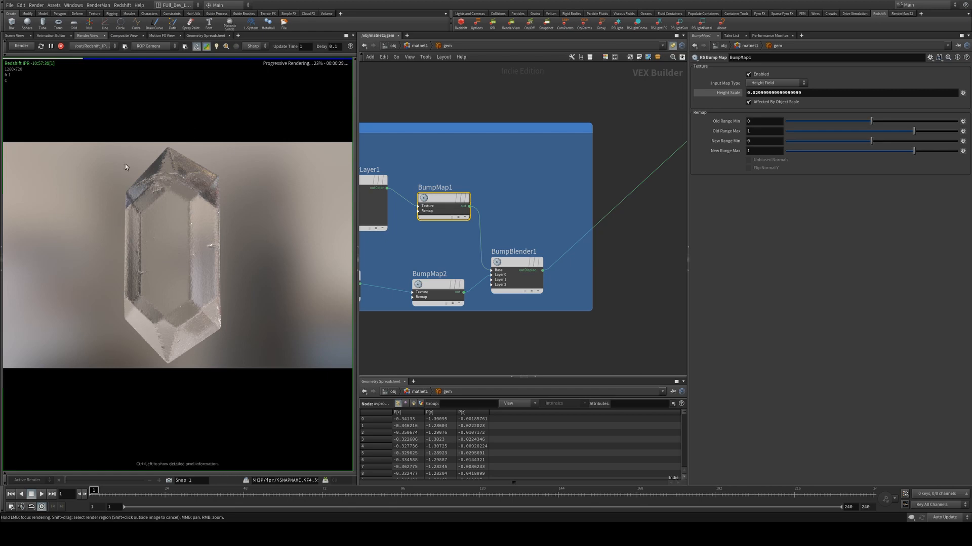
scroll(172, 267, "up", 4)
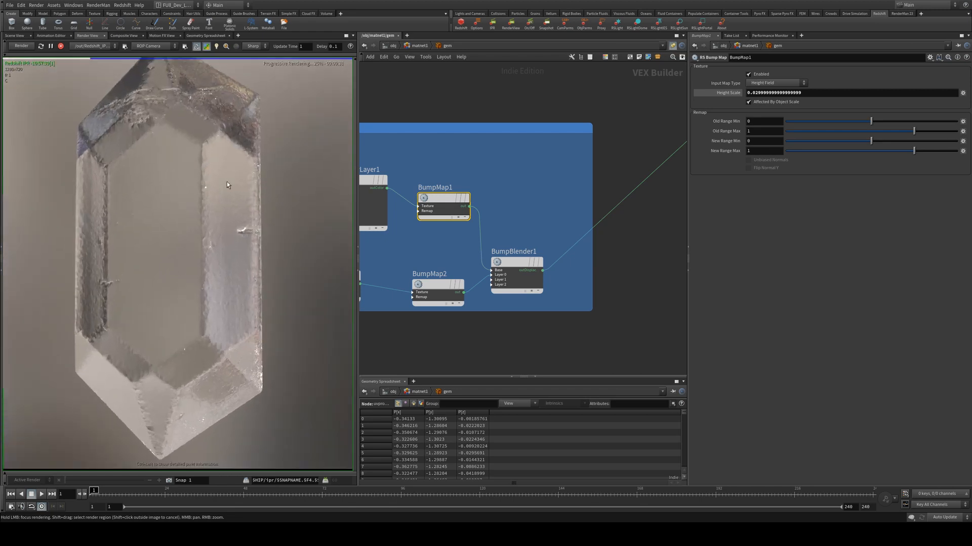
- Add an RS Change Range node between RSColorLayer2 and Material1 in the gem network
scroll(227, 185, "down", 3)
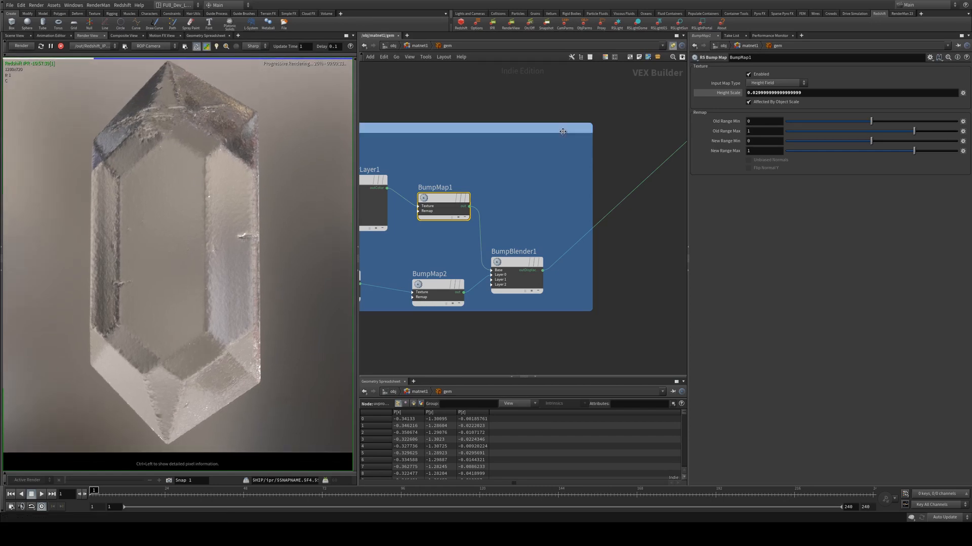
middle_click_drag(563, 131, 546, 267)
scroll(546, 267, "down", 3)
middle_click_drag(587, 216, 516, 227)
scroll(516, 227, "up", 2)
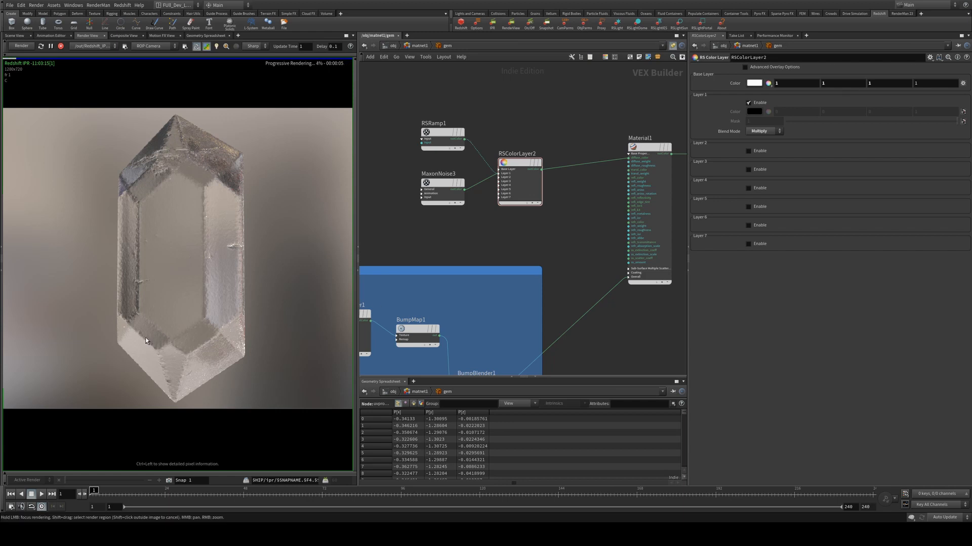
middle_click_drag(566, 249, 544, 245)
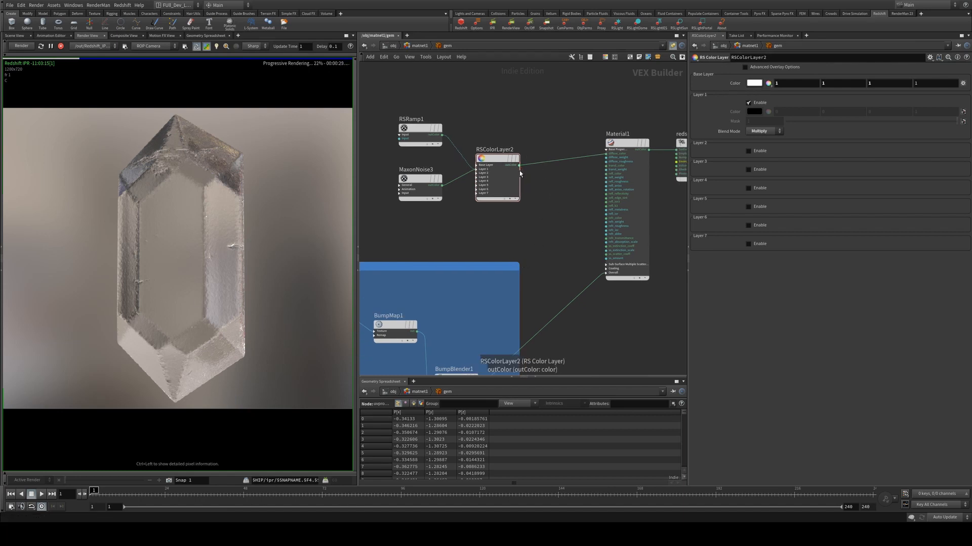
key("Tab")
type("cha")
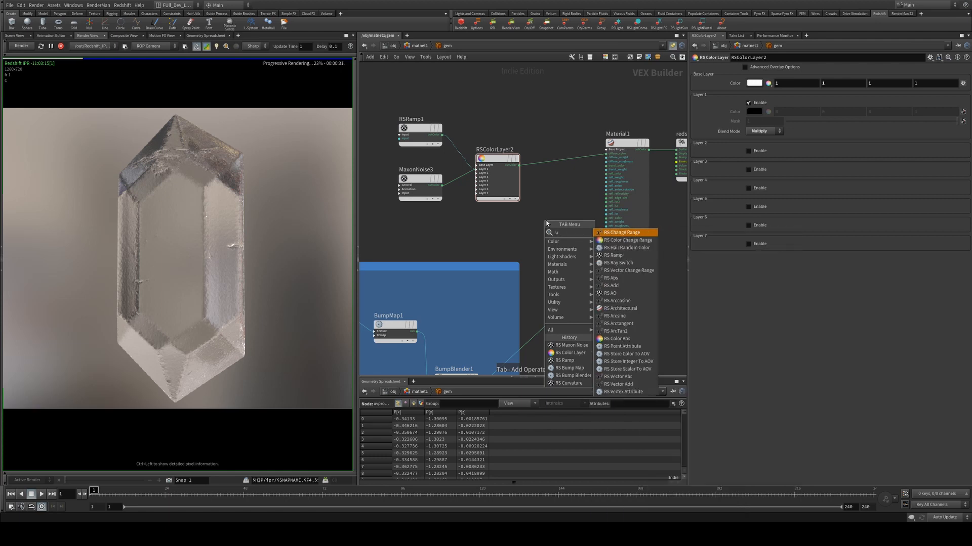
key("Return")
left_click(545, 223)
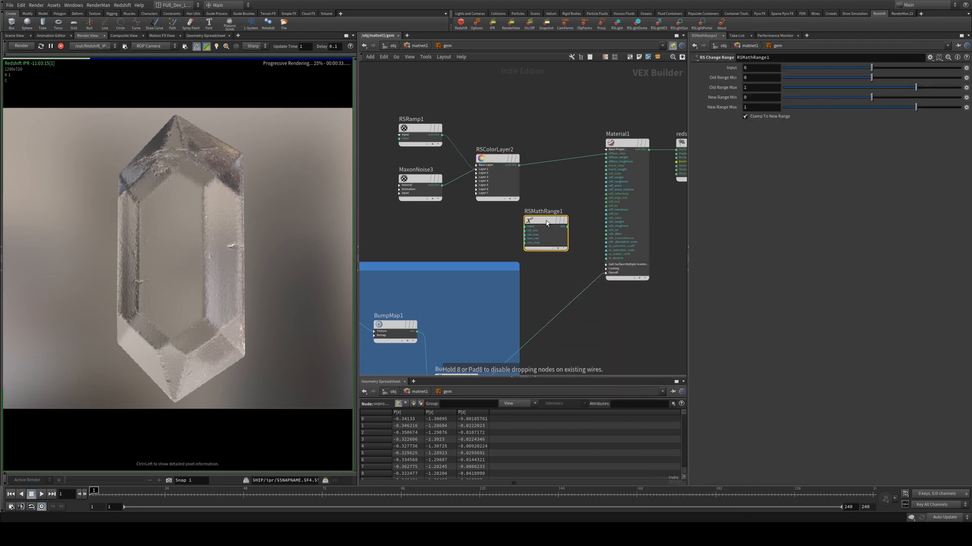
left_click_drag(546, 223, 574, 229)
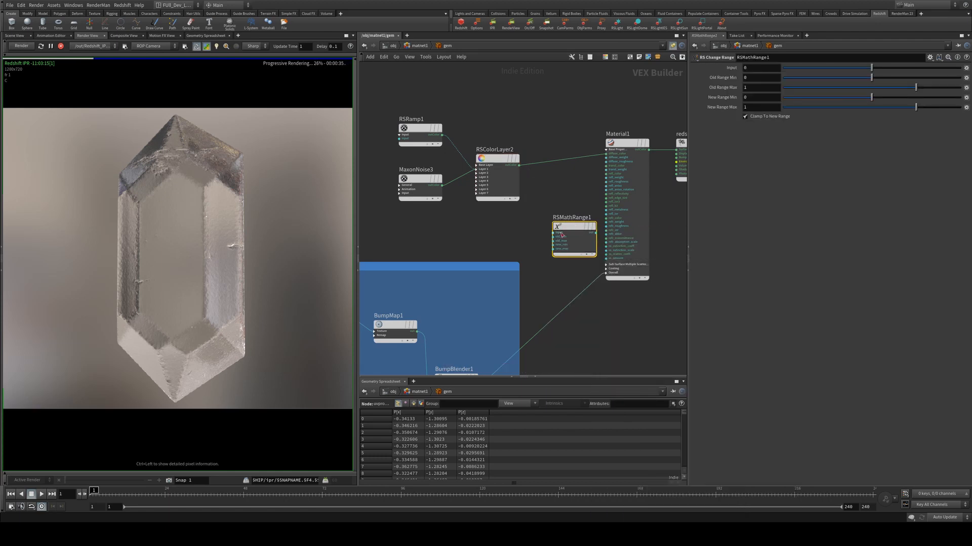
- Wire RSColorLayer2's outColor through RSMathRange1 into Material1's ss_scatter_coeff and set the Sub-Surface Attenuation Units to Extinction
left_click_drag(520, 165, 588, 240)
scroll(589, 237, "up", 3)
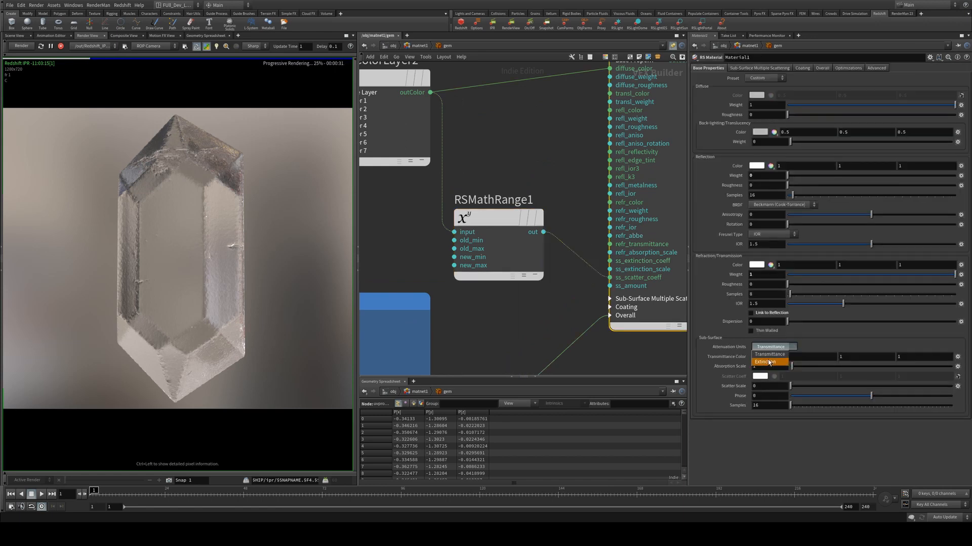
left_click(765, 362)
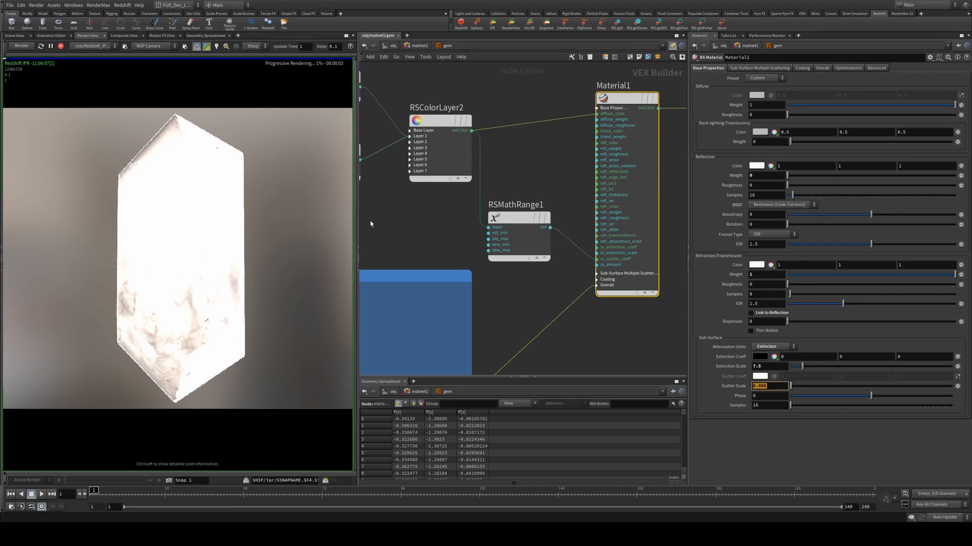
- Set RSMathRange1's New Range Max to .001 and Material1's Scatter Scale to 1
mouse_move(546, 257)
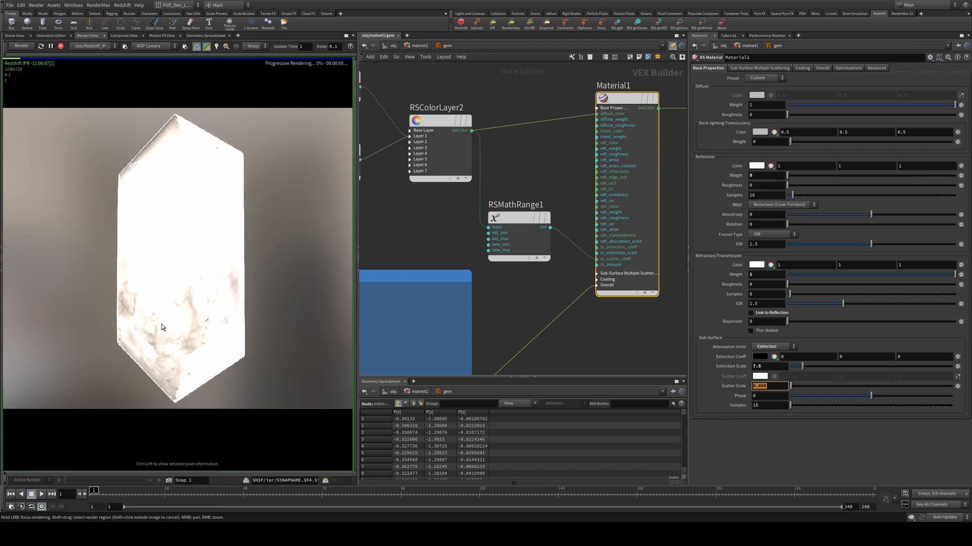
left_click(515, 221)
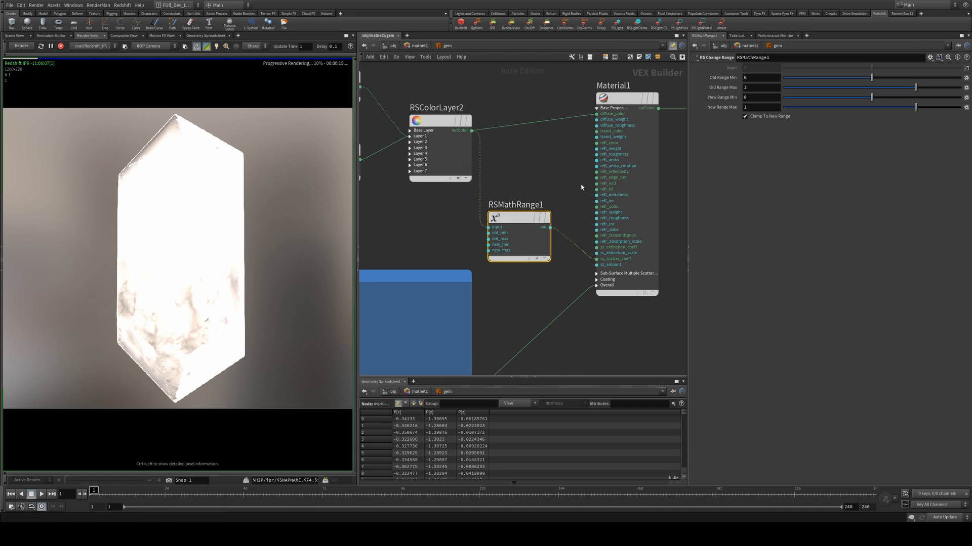
left_click(777, 107)
type(".001")
key("Return")
left_click(611, 178)
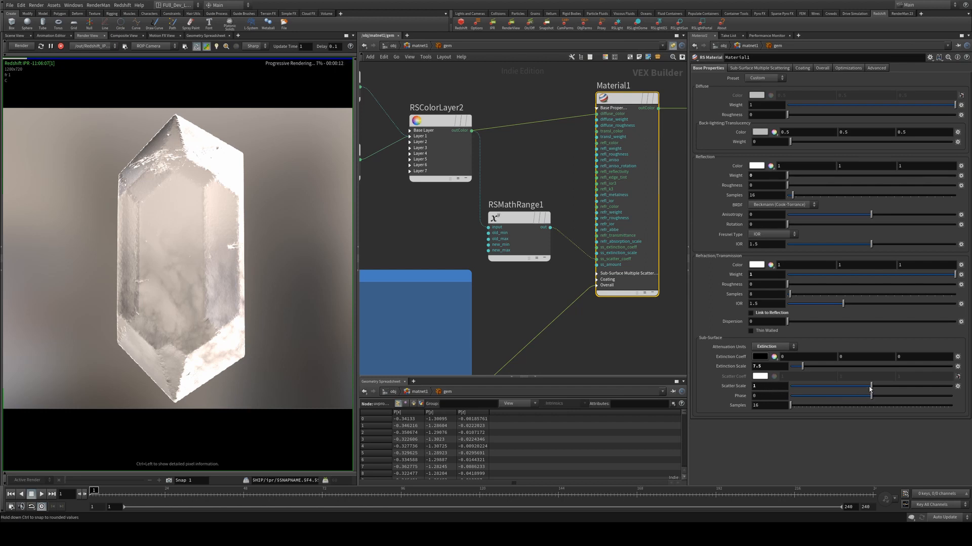
mouse_move(870, 389)
left_mouse_down()
mouse_move(814, 389)
mouse_move(958, 388)
mouse_move(870, 388)
left_mouse_up()
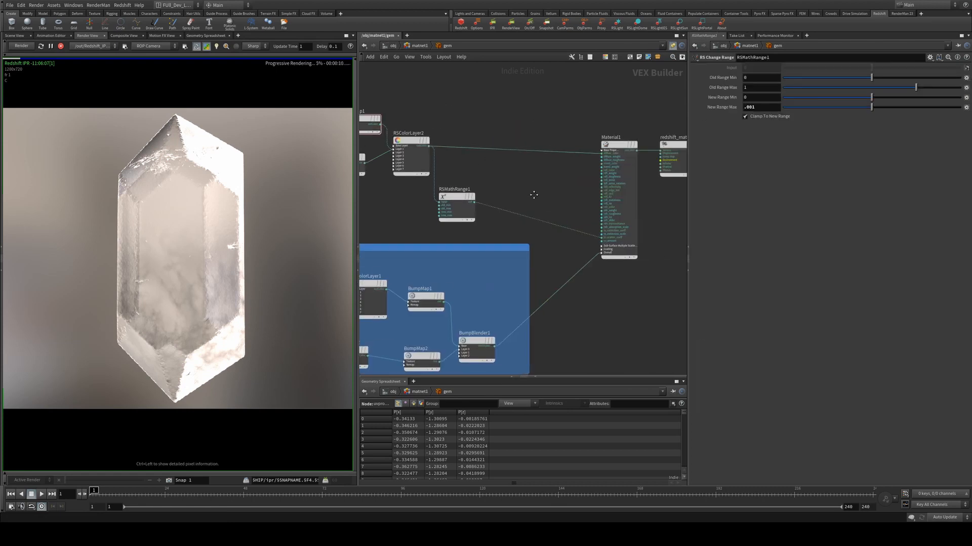
- Add an RS Color Layer node between RSMathRange1 and Material1 and collapse its inputs
scroll(534, 195, "up", 3)
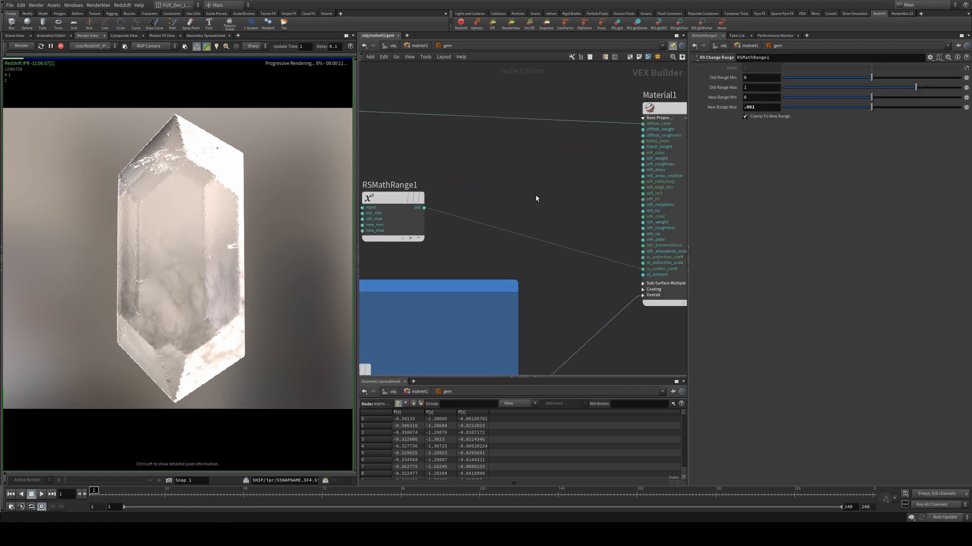
key("Tab")
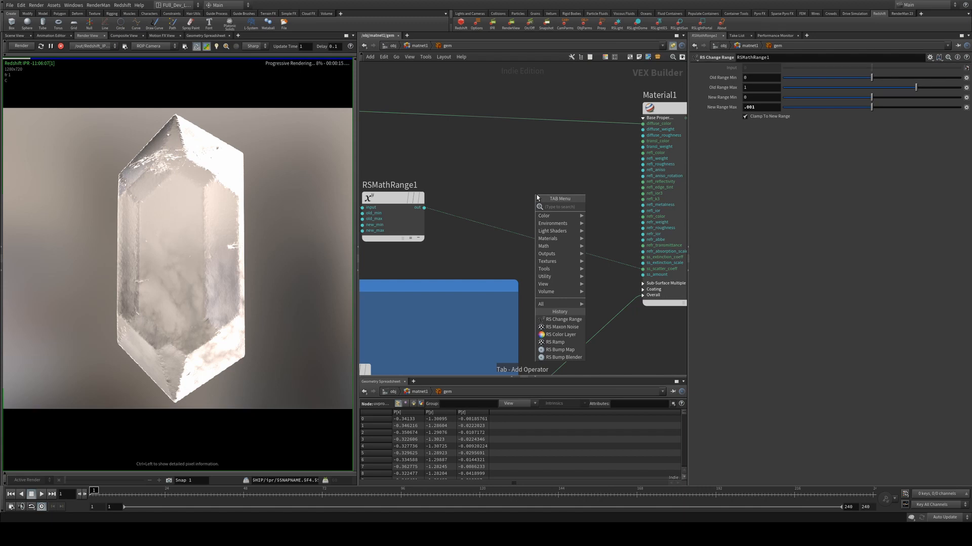
type("rscolorlay")
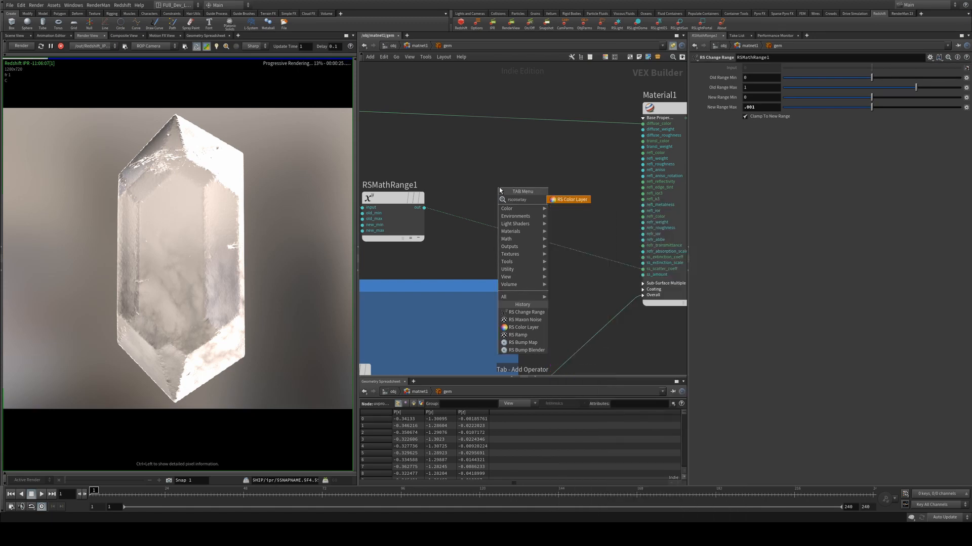
left_click(574, 268)
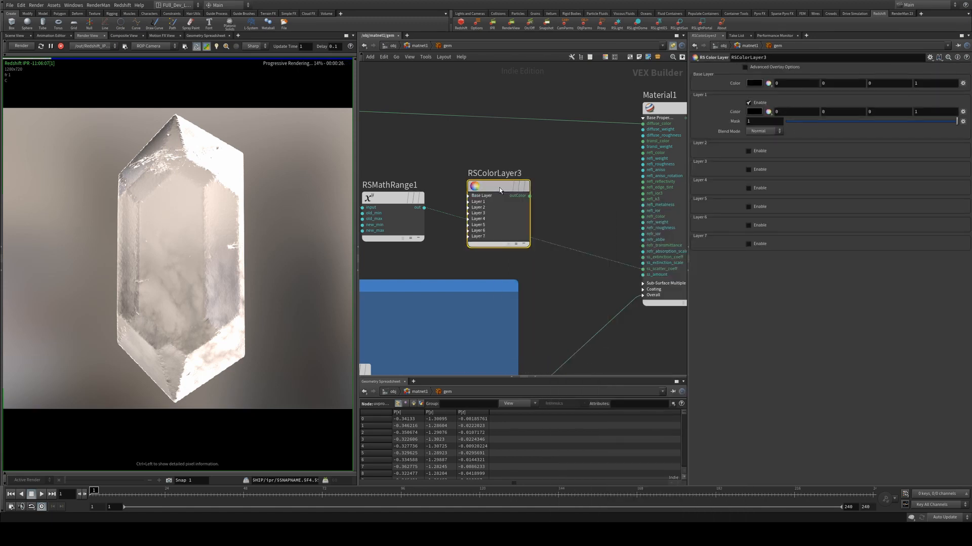
left_click(527, 252)
left_click(527, 248)
left_click_drag(505, 190, 510, 199)
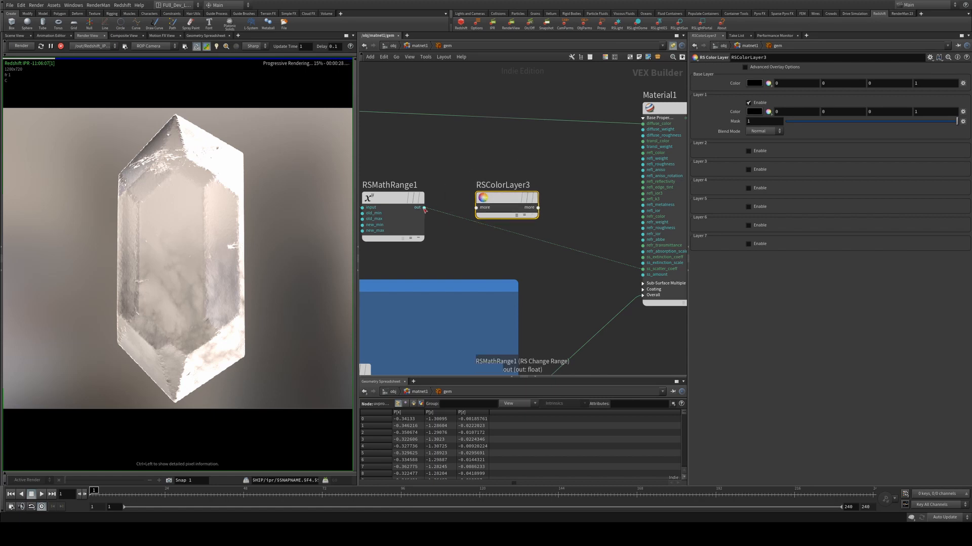
- Connect RSMathRange1's output to RSColorLayer3's Base Layer color input
left_click_drag(424, 208, 478, 206)
left_click(478, 207)
mouse_move(510, 231)
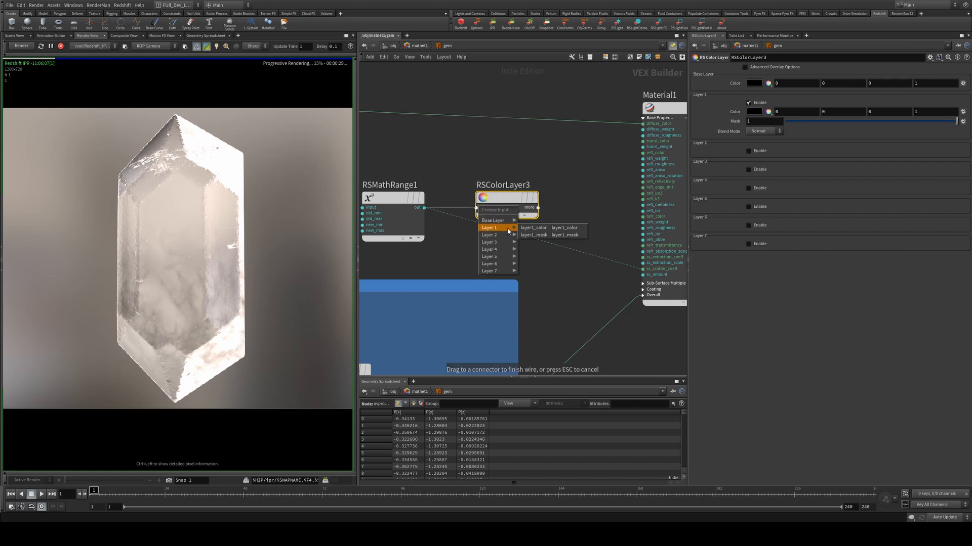
left_click(489, 210)
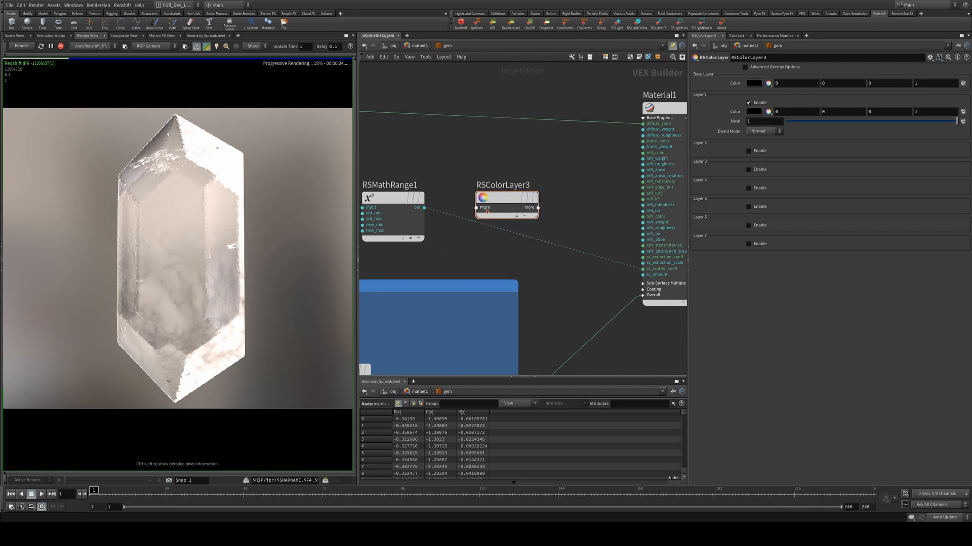
left_click(483, 208)
mouse_move(494, 224)
left_click(541, 221)
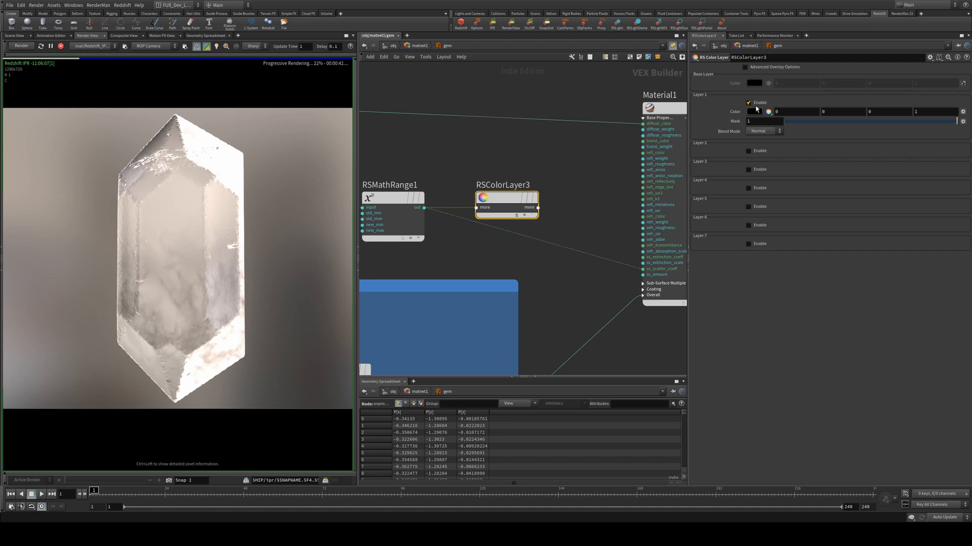
- Set RSColorLayer3's Layer 1 Blend Mode to Multiply and its color to a pale pink (1, 0.917, 1)
left_click(759, 131)
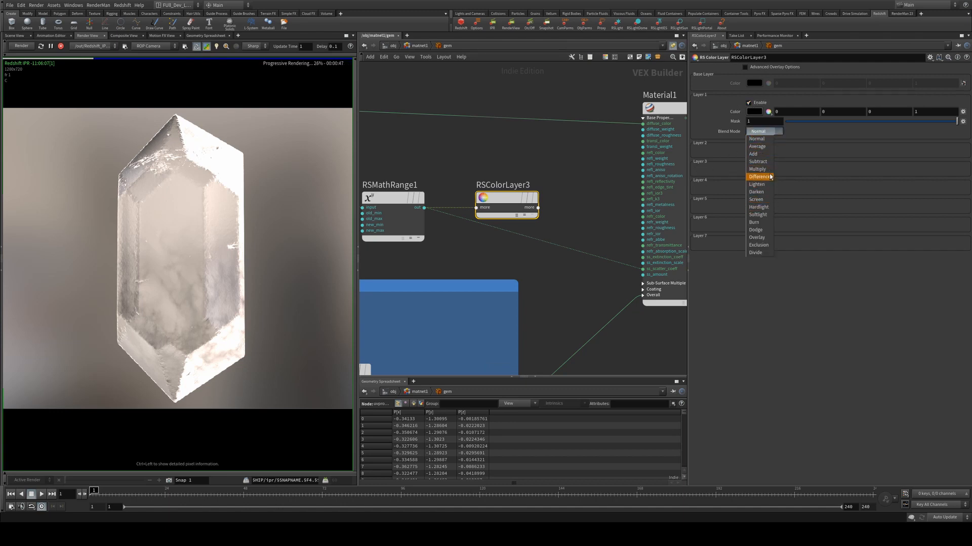
left_click(757, 169)
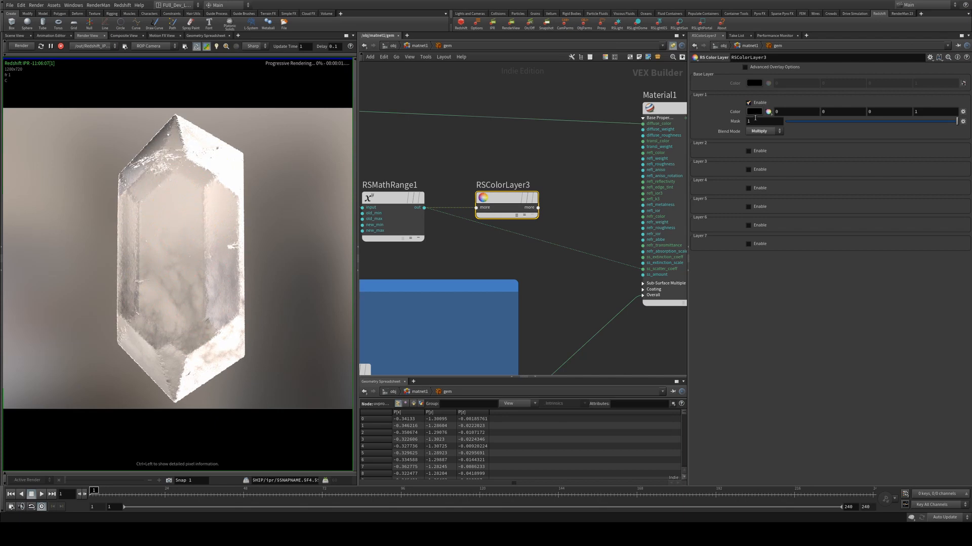
left_click(754, 112)
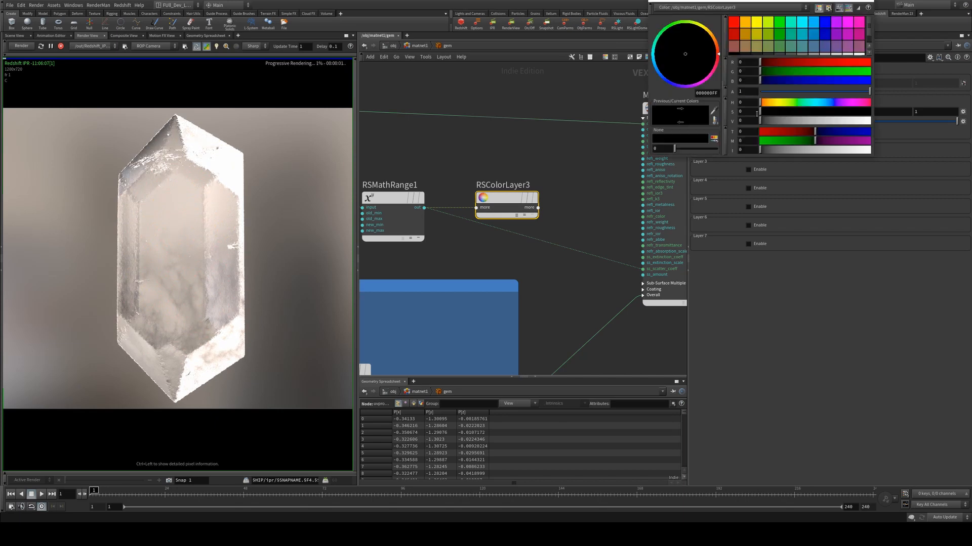
left_click(844, 23)
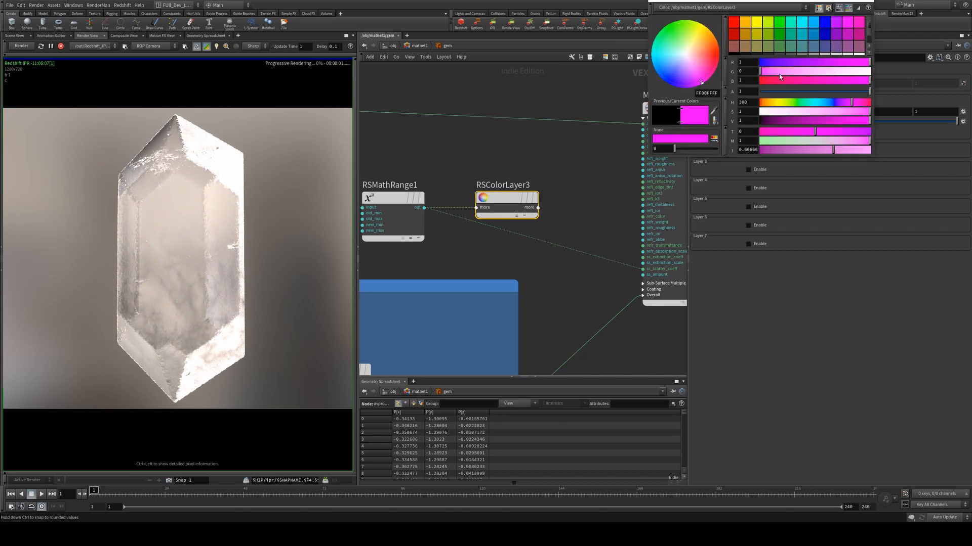
left_click_drag(820, 68, 861, 71)
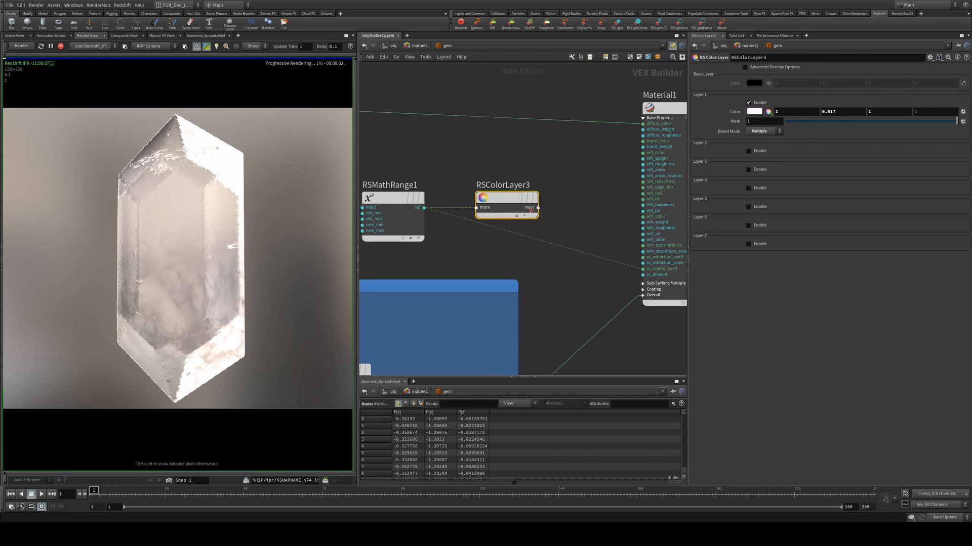
- Connect RSColorLayer3's output to Material1's ss_scatter_coeff and deepen the Layer 1 color to pink (1, 0.339, 1)
left_click(538, 208)
left_click(650, 271)
left_click(754, 111)
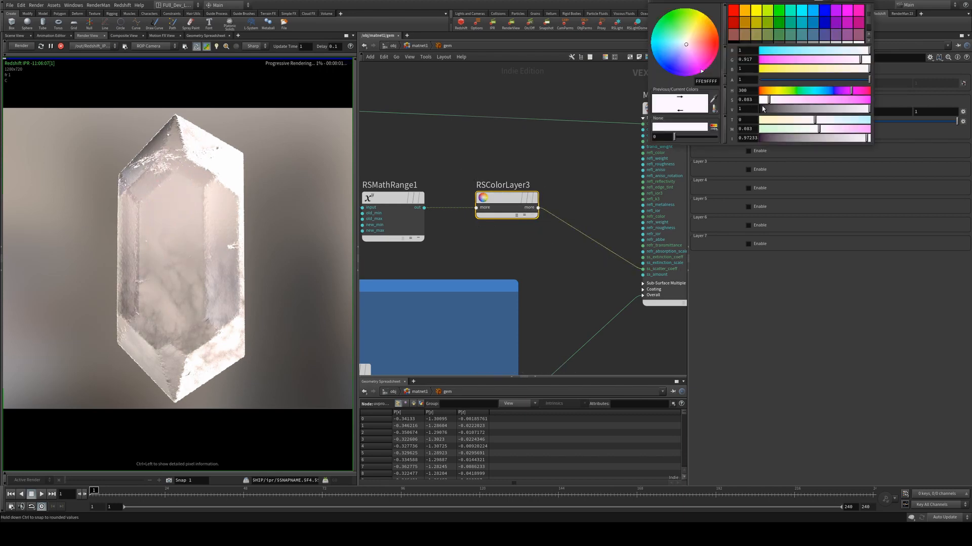
left_click_drag(865, 59, 795, 58)
- Insert an RS Color Invert node between RSColorLayer2 and RSMathRange1
middle_click_drag(585, 183, 615, 182)
key("Tab")
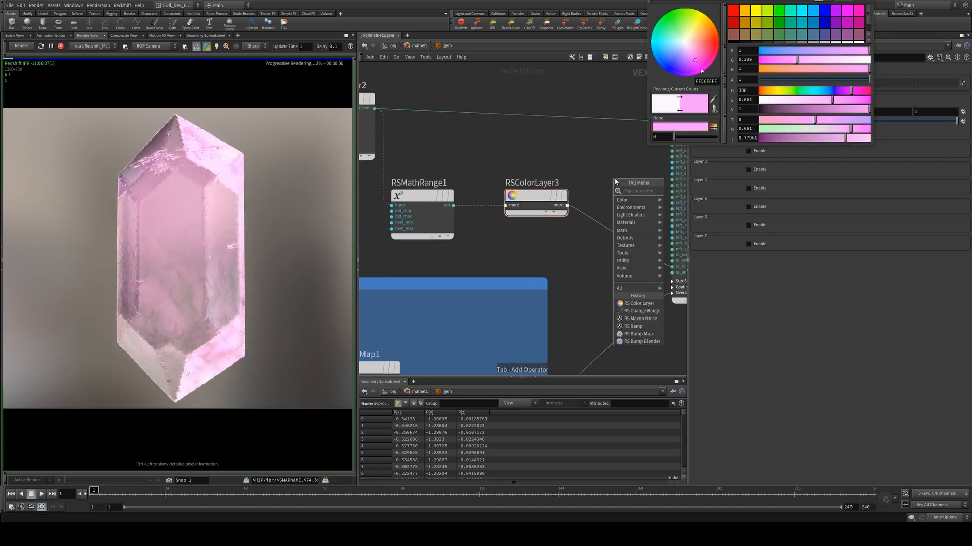
left_click(599, 172)
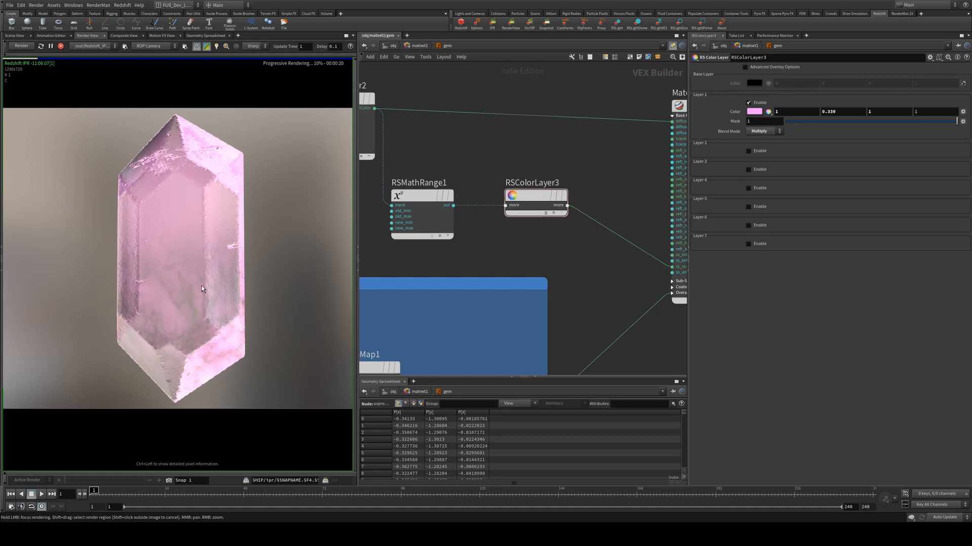
key("Tab")
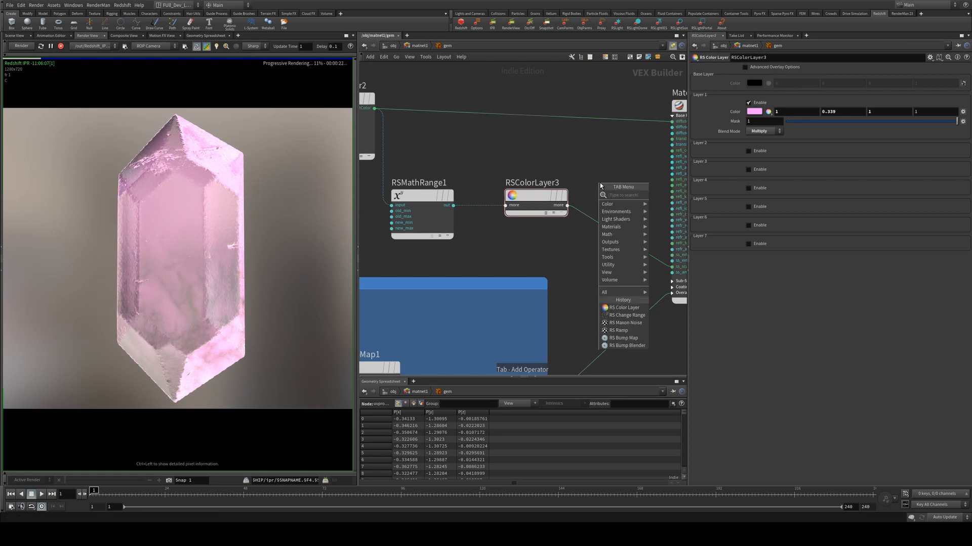
type("inver")
key("Return")
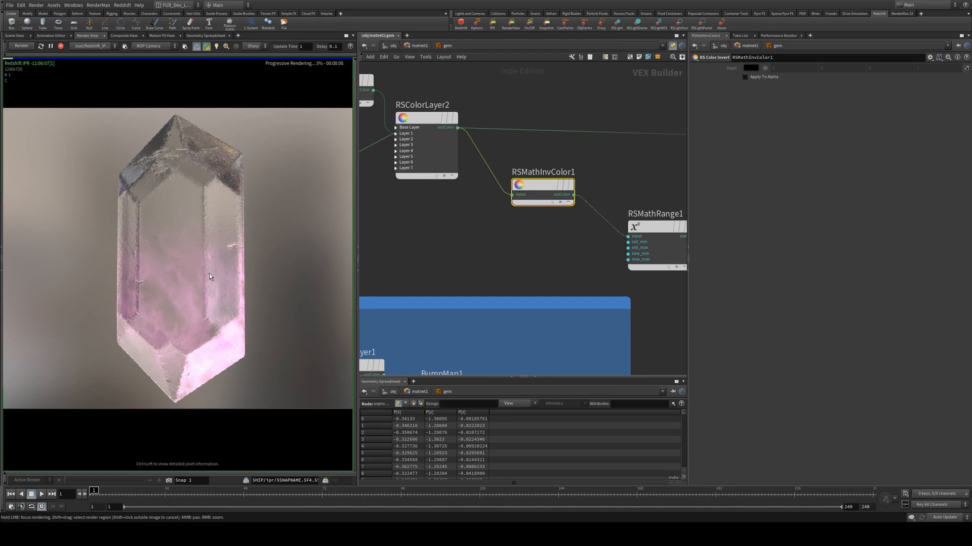
- Set Material1's Extinction Scale to 1 and its Scatter Scale to 2 after trying 5
middle_click_drag(501, 274, 345, 258)
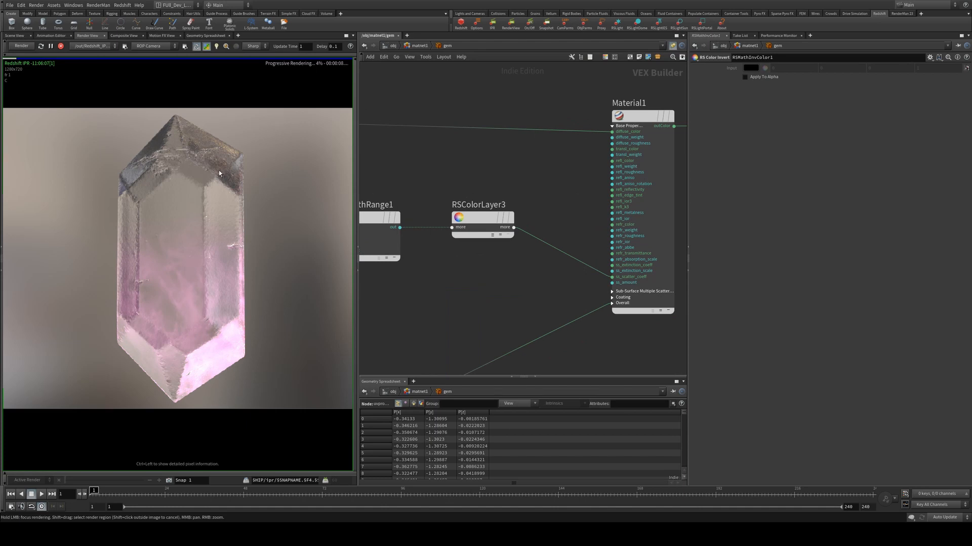
middle_click_drag(544, 195, 455, 185)
left_click(554, 108)
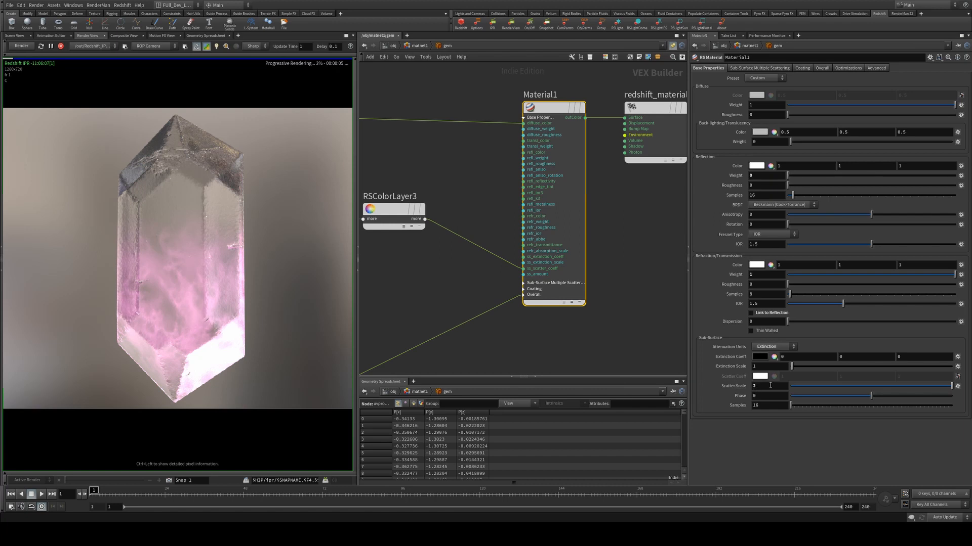
left_click_drag(770, 386, 680, 373)
type("5")
key("Return")
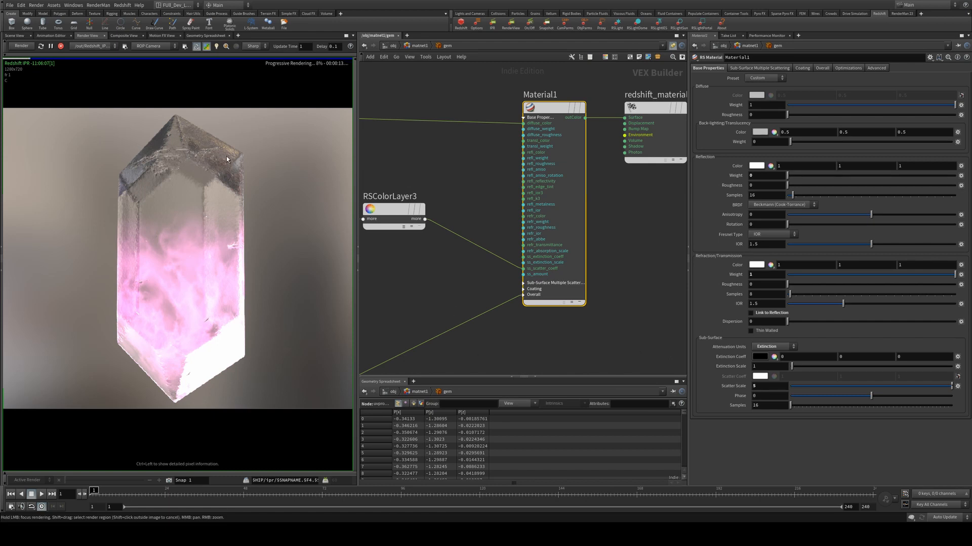
left_click(769, 386)
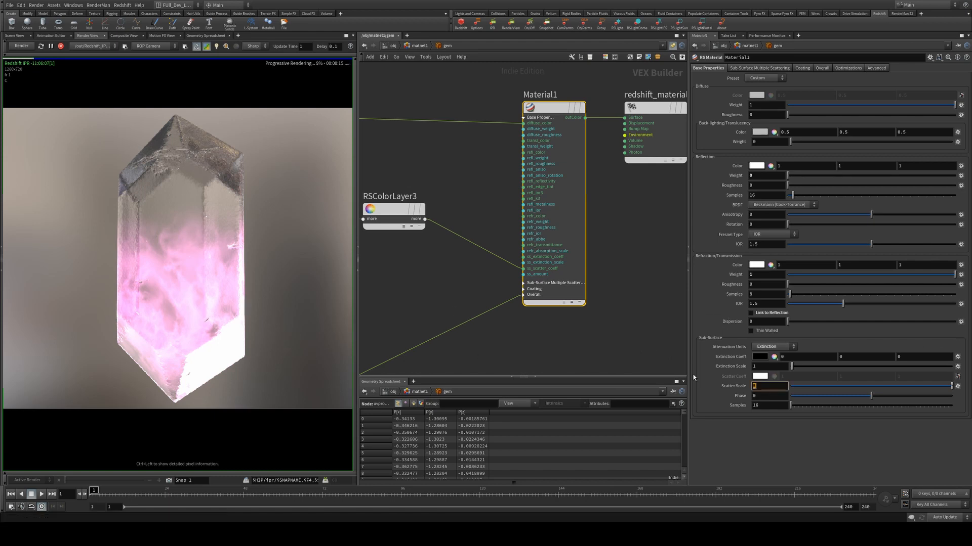
type("2")
key("Return")
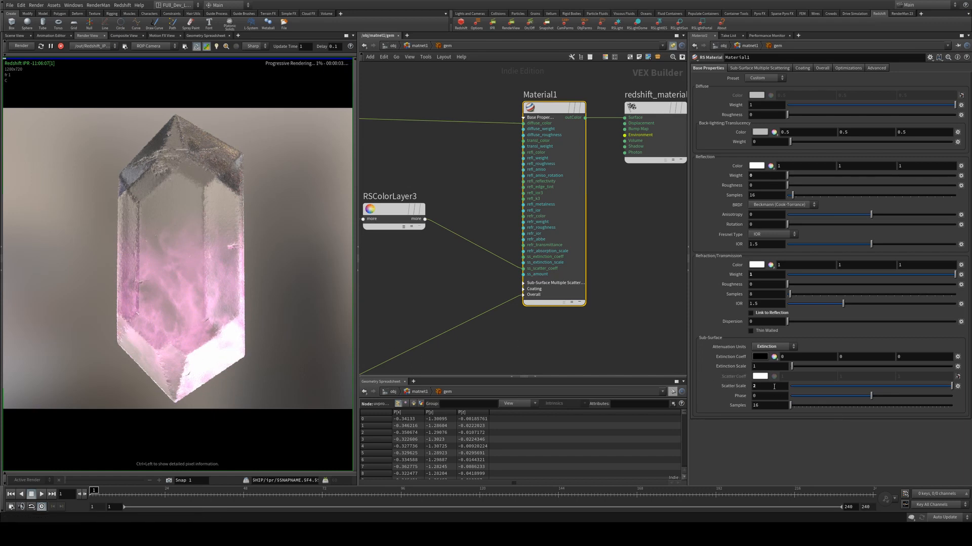
- Try a Scatter Scale of 1 on Material1, and return it to 2
type("1")
key("Return")
type("2")
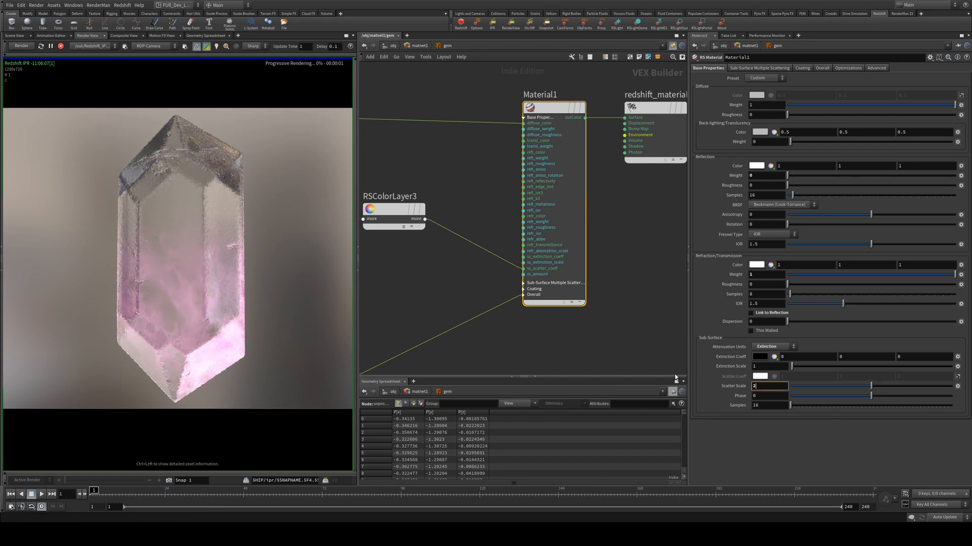
key("Return")
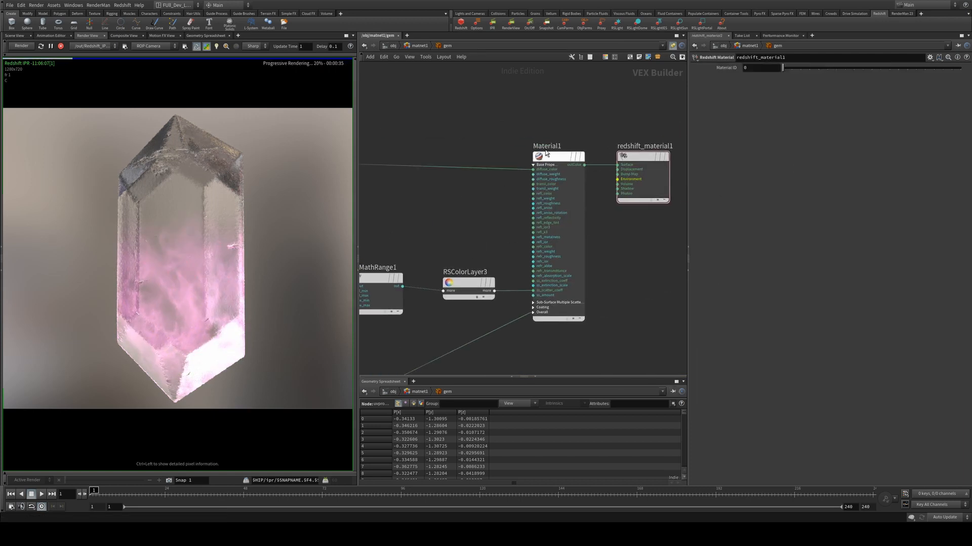
- Raise Material1's Reflection Weight to 1
left_click(547, 154)
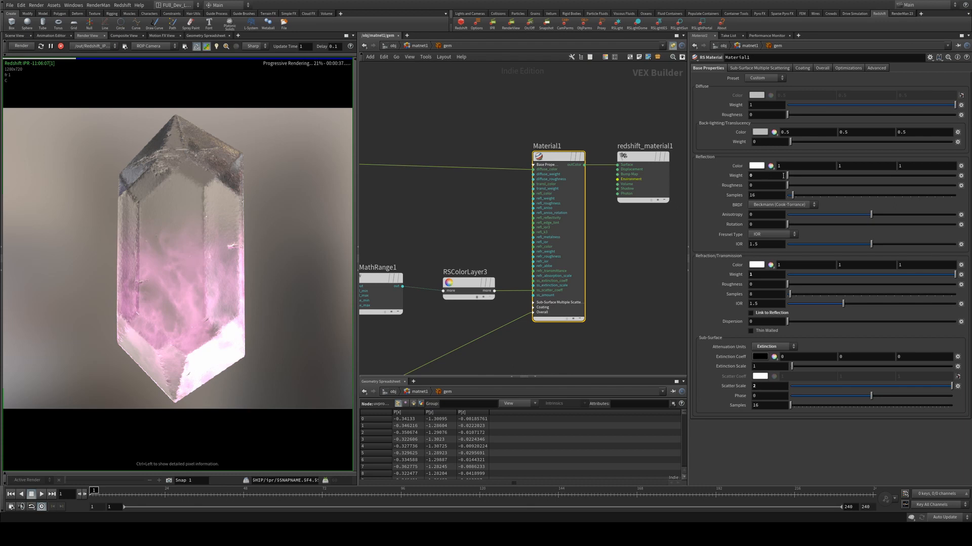
left_click_drag(828, 180, 956, 177)
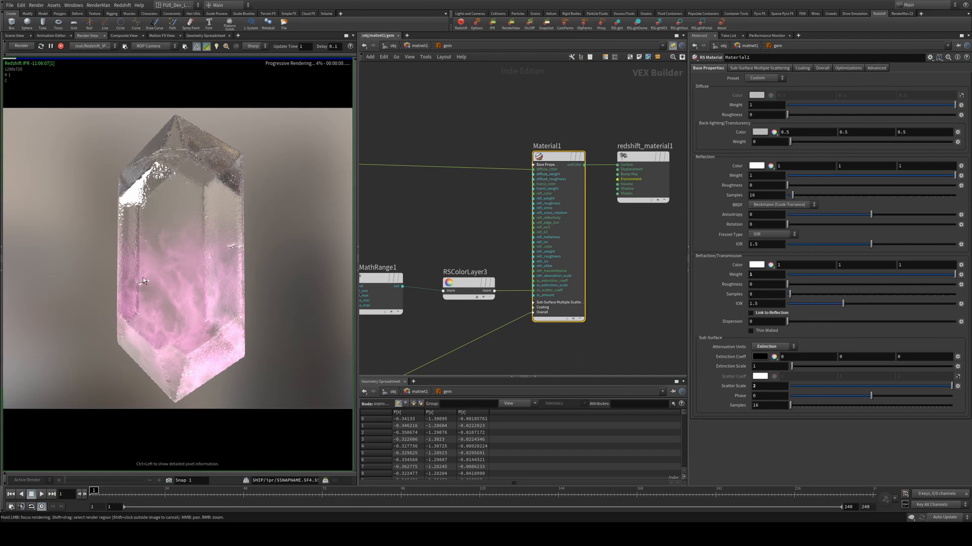
- Add a second RS Ramp node and connect its output to Material1's refl_roughness
middle_click_drag(426, 222, 497, 216)
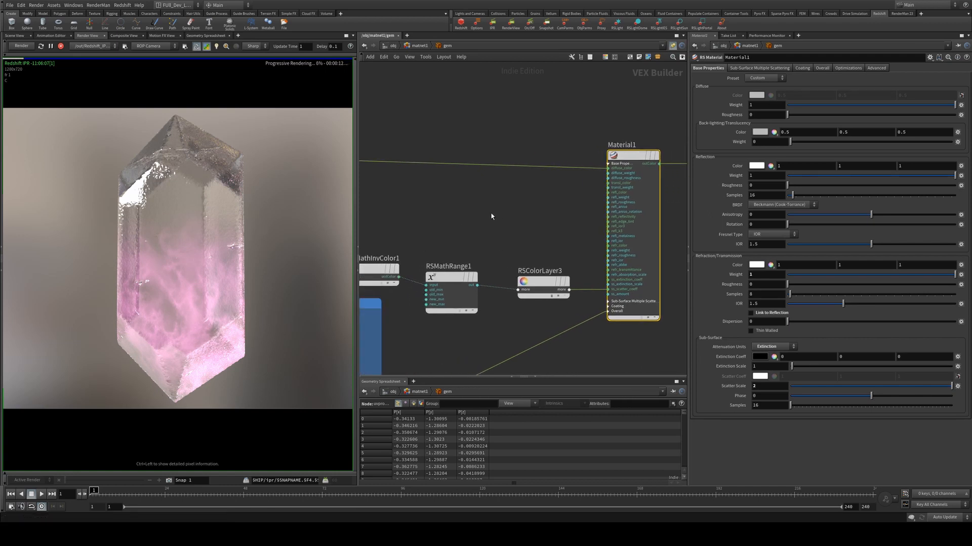
mouse_move(501, 213)
middle_mouse_down()
mouse_move(620, 194)
mouse_move(503, 203)
middle_mouse_up()
key("Tab")
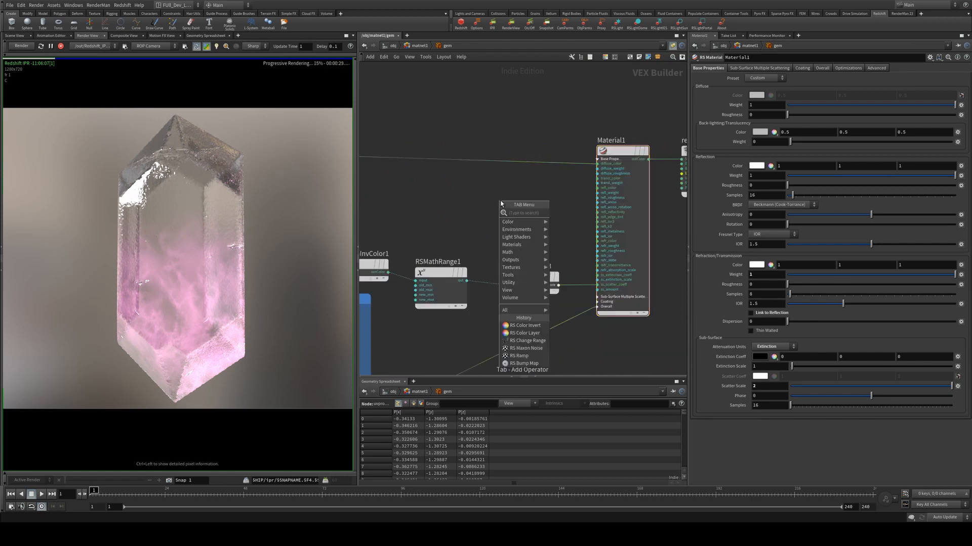
type("rsnoise")
key("Return")
left_click(501, 204)
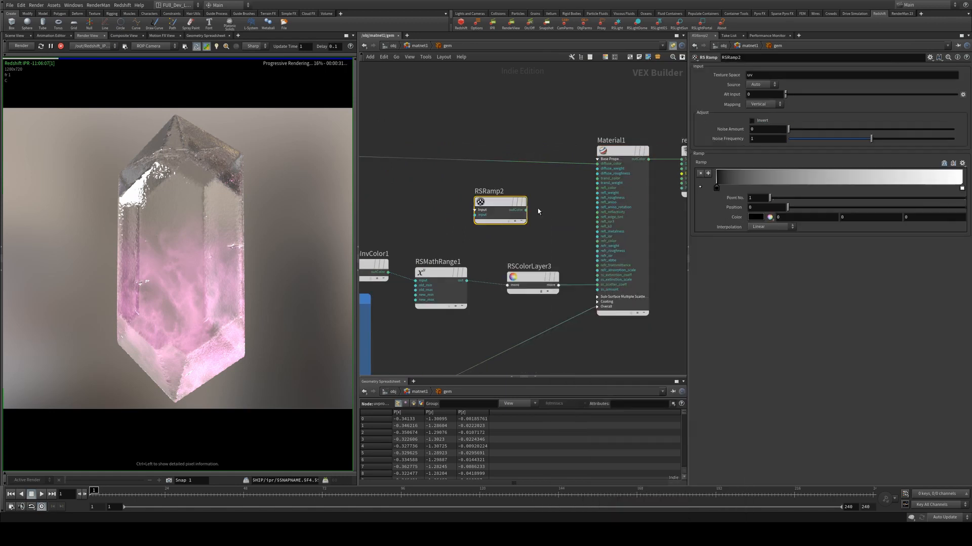
left_click(526, 210)
middle_click_drag(582, 195, 549, 199)
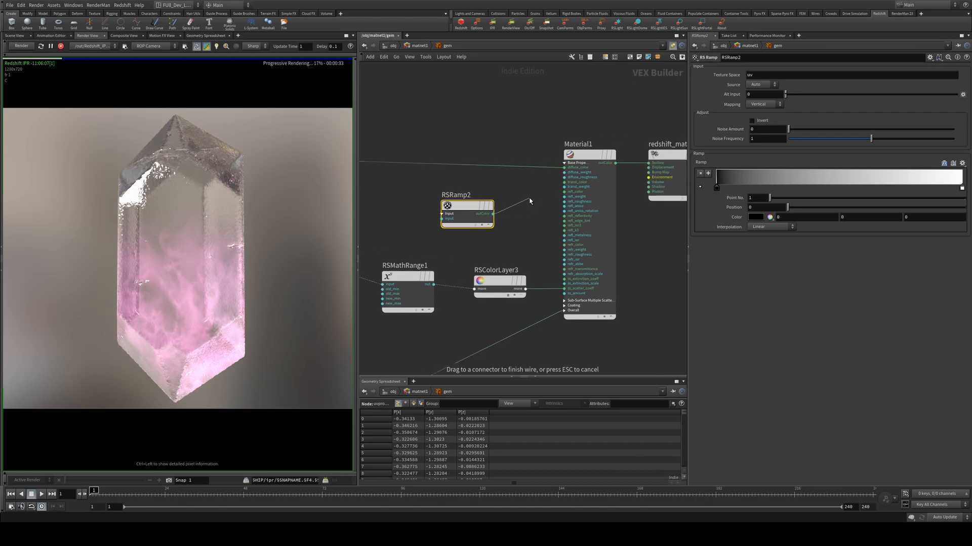
left_click(569, 202)
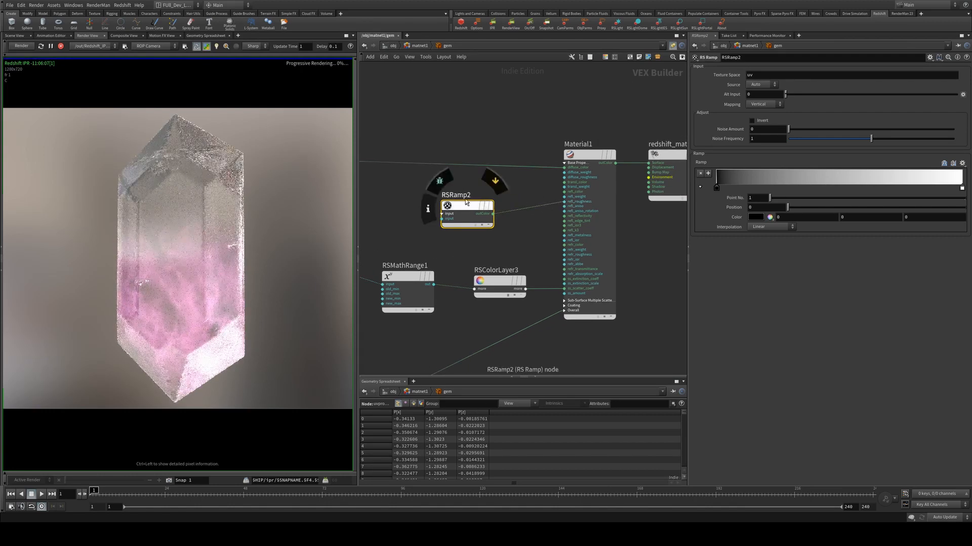
- Invert RSRamp2, set both ramp points to Monotone Cubic interpolation, and move the black point to about 0.278
left_click(763, 121)
mouse_move(717, 189)
left_mouse_down()
mouse_move(827, 192)
mouse_move(735, 190)
left_mouse_up()
mouse_move(961, 189)
left_mouse_down()
mouse_move(792, 172)
mouse_move(963, 178)
left_mouse_up()
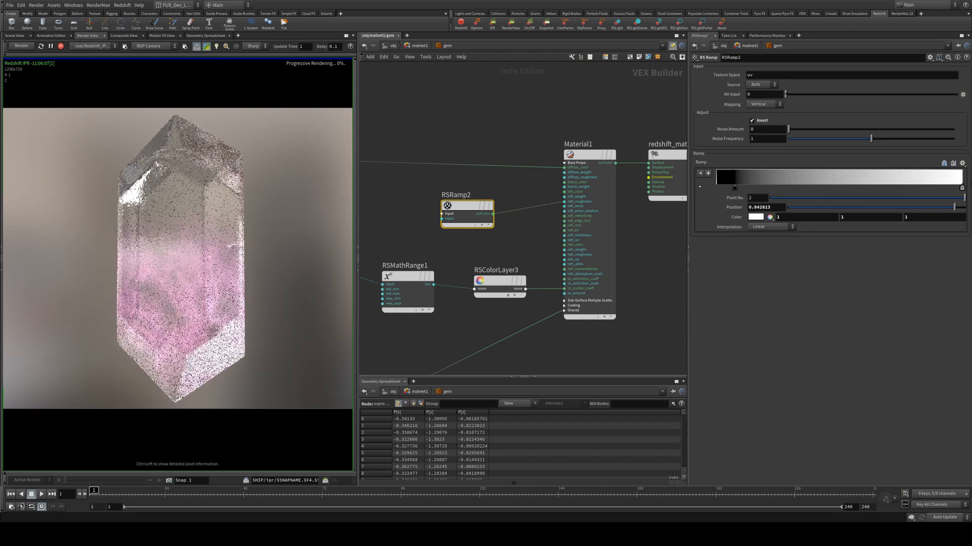
left_click(769, 226)
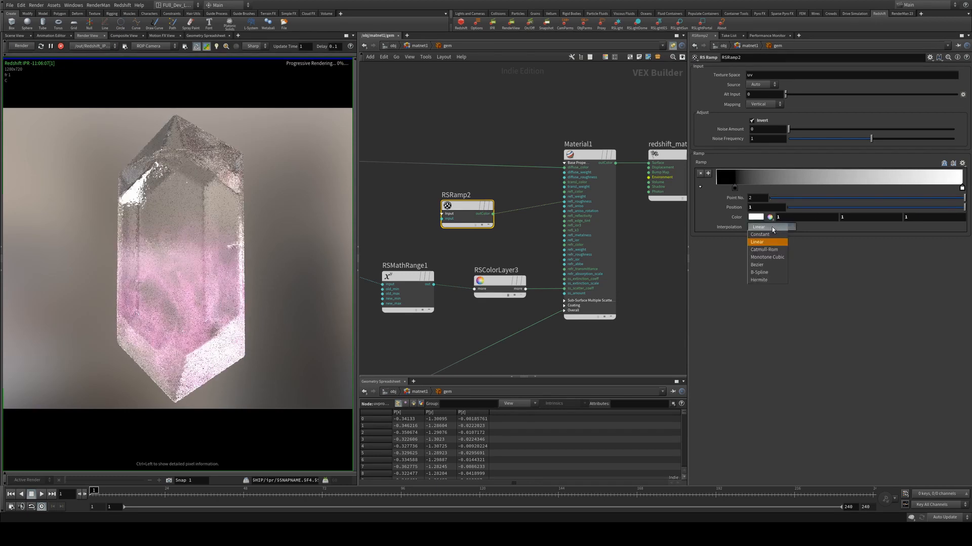
left_click(766, 257)
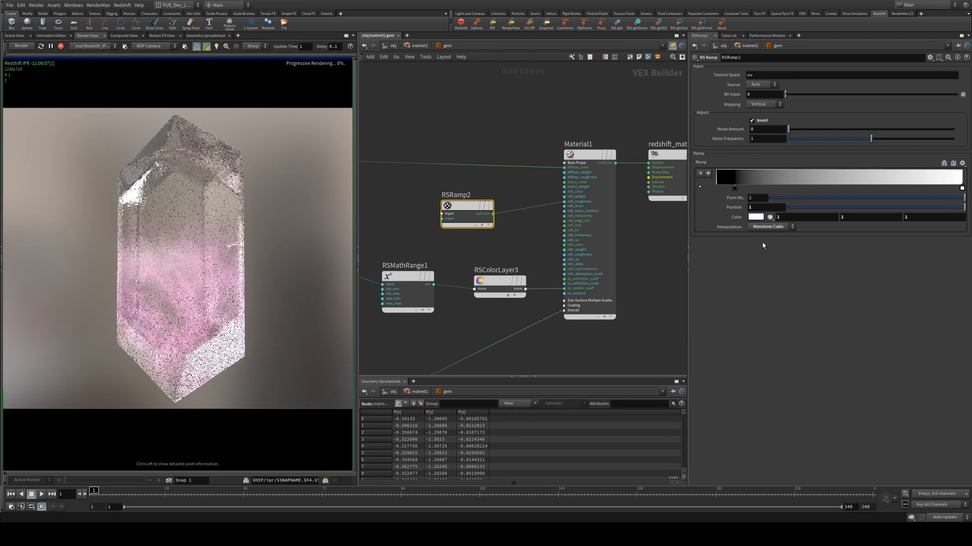
left_click(734, 187)
left_click(770, 227)
left_click(776, 256)
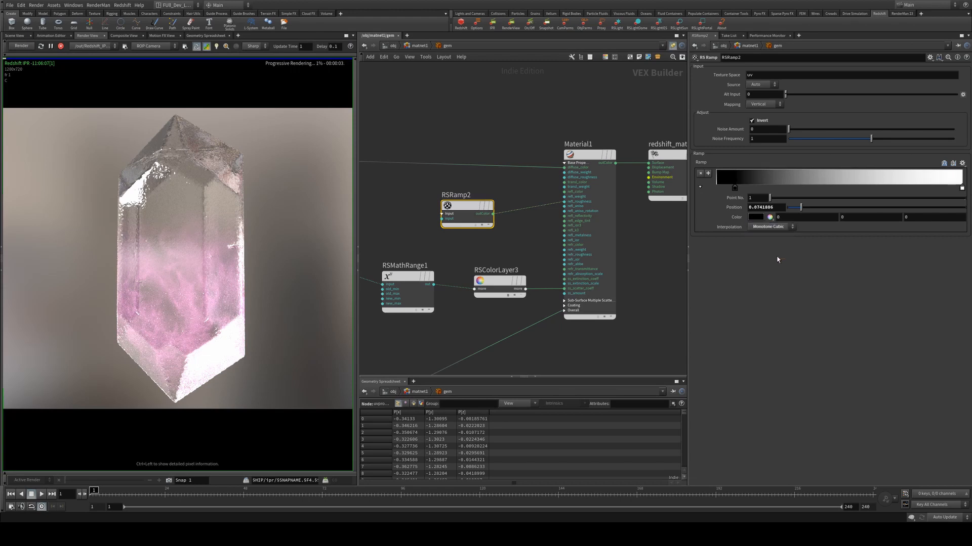
left_click_drag(735, 188, 783, 188)
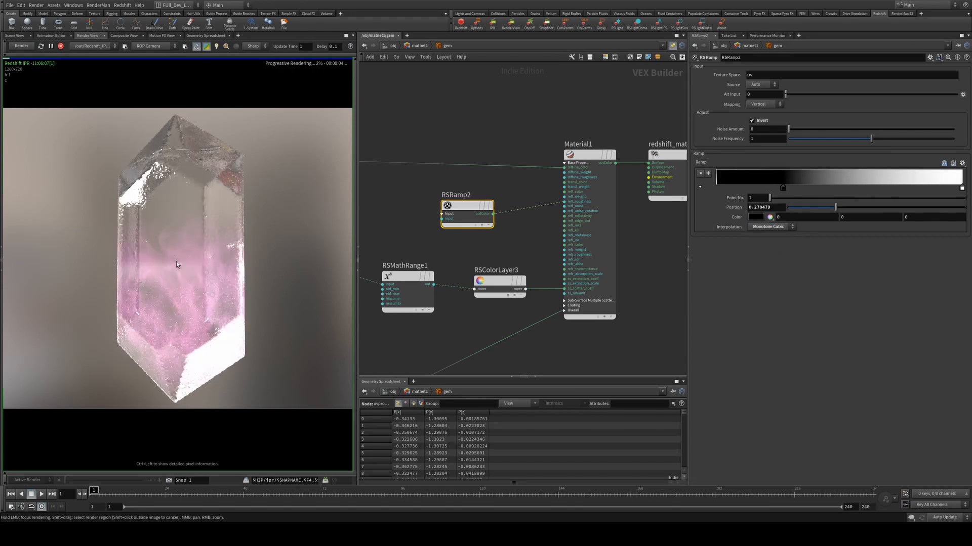
- Delete the RSRamp2 node that drives the reflection roughness
mouse_move(459, 207)
middle_click_drag(391, 211, 608, 189)
middle_click_drag(451, 251, 386, 295)
left_click(622, 169)
middle_click_drag(560, 245, 438, 237)
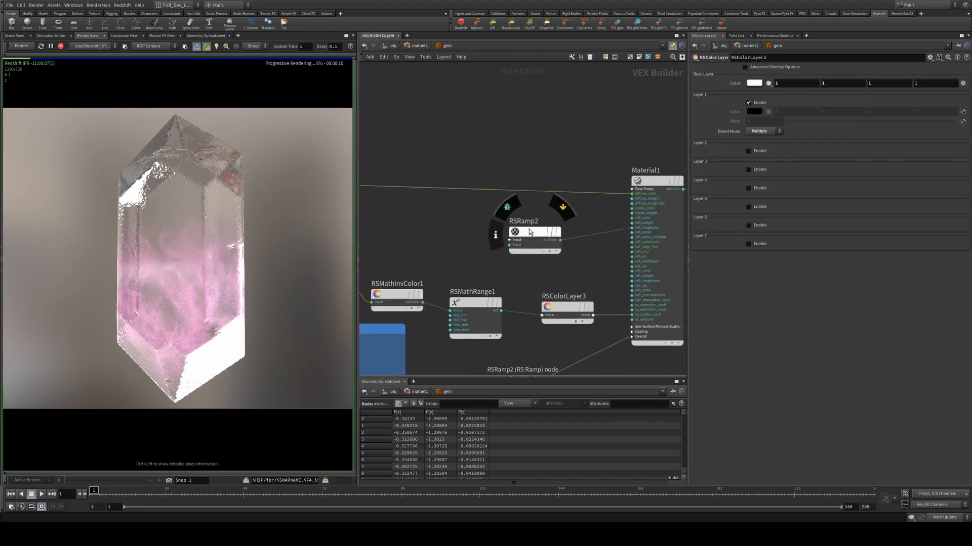
left_click(517, 235)
key("Delete")
- Add an RS AO node and connect its output to Material1's refl_roughness
key("Tab")
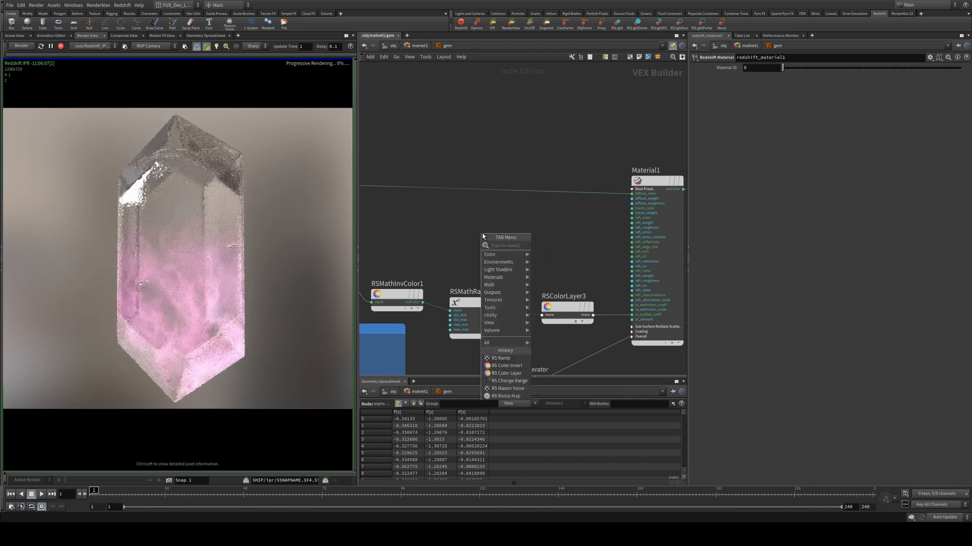
type("ao")
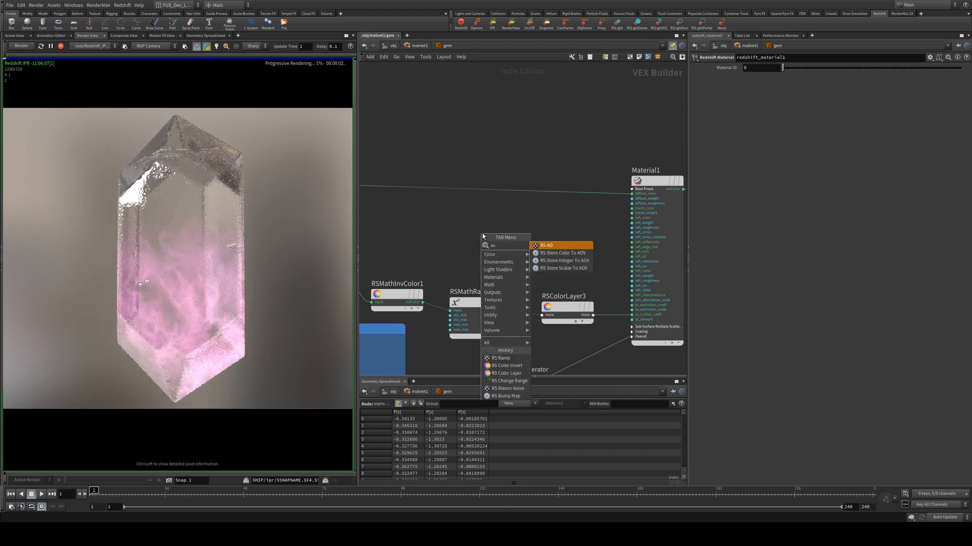
key("Return")
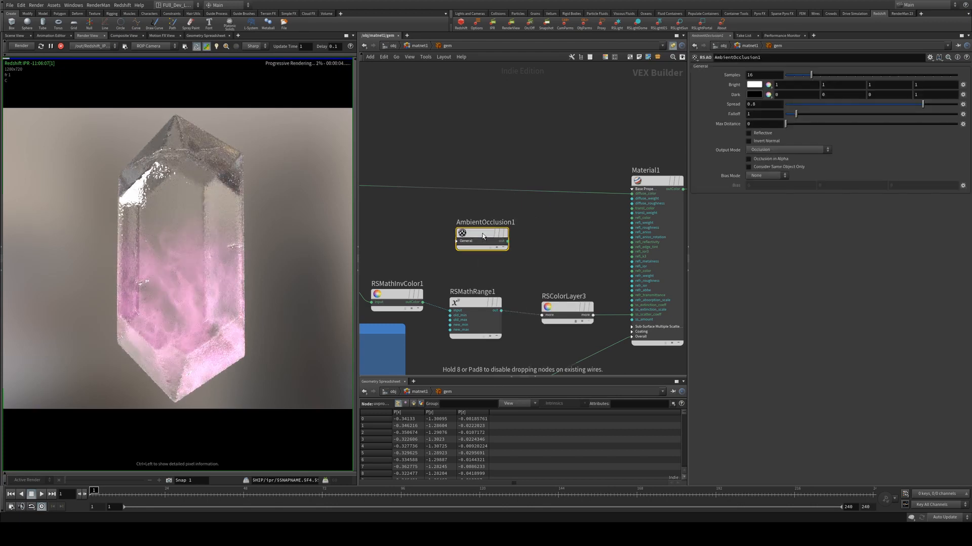
middle_click_drag(483, 236, 418, 232)
left_click_drag(443, 236, 577, 224)
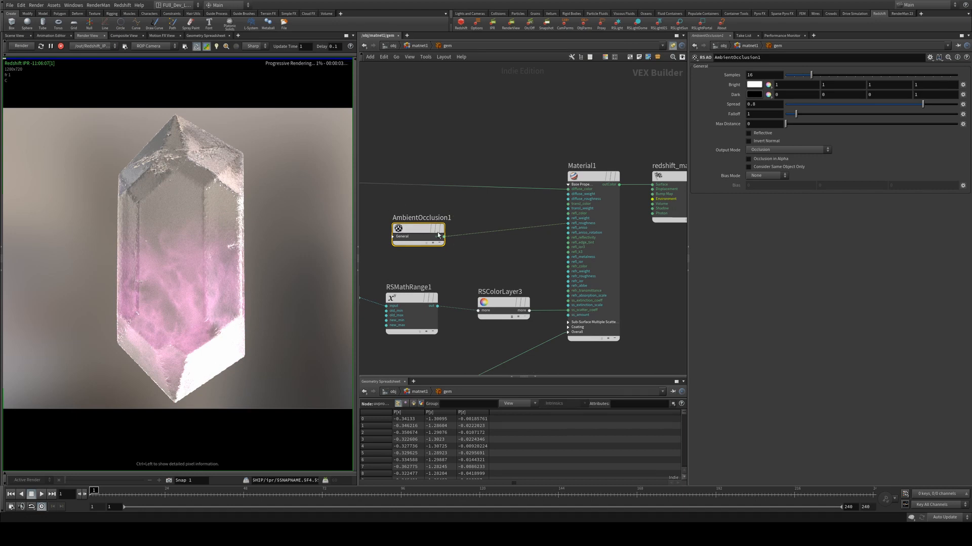
- Preview AmbientOcclusion1 through Material1's diffuse_color, with its Spread at 0.982 and Bias Mode set to Object Space
left_click_drag(443, 236, 569, 189)
left_click(595, 253)
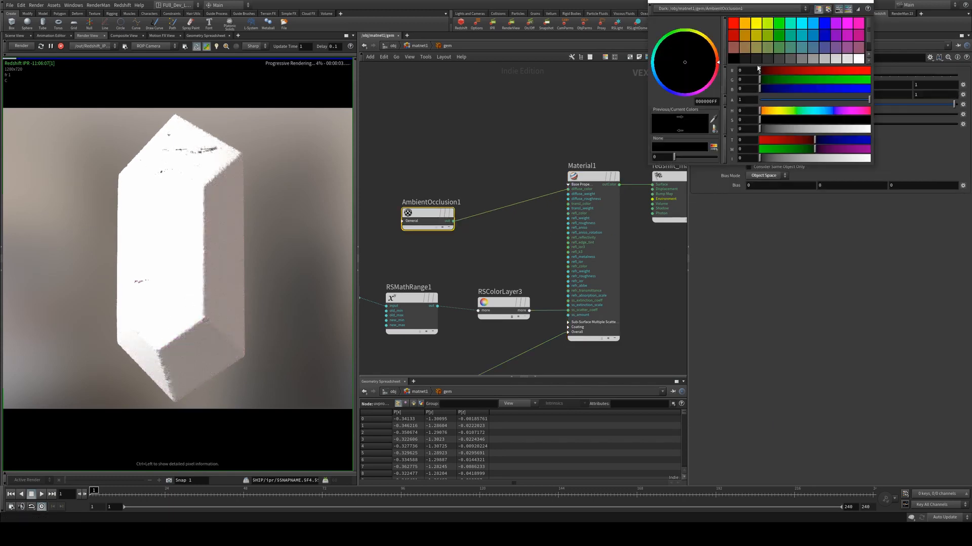
- Try red as AmbientOcclusion1's Dark color to check the occluded areas up close, and return it to black
left_click(734, 23)
left_click(866, 2)
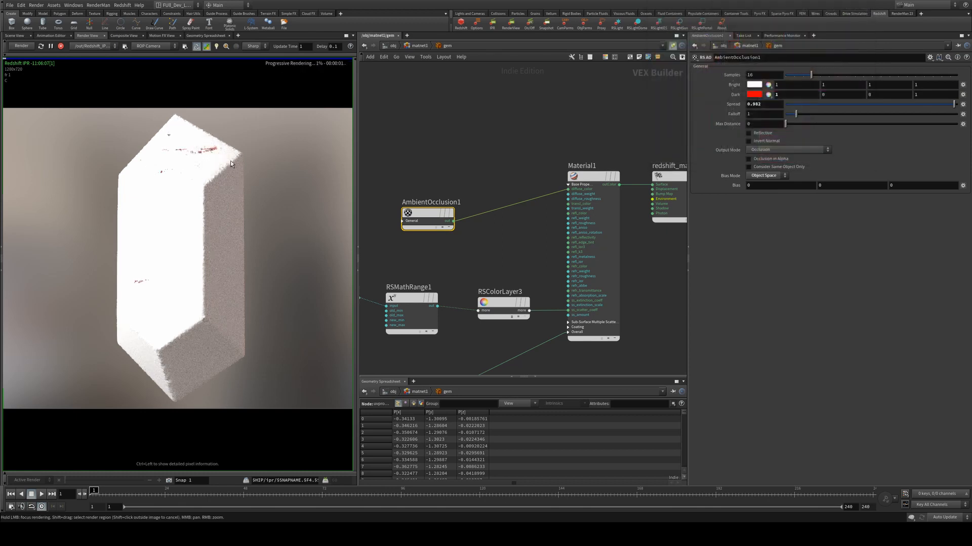
scroll(190, 181, "up", 3)
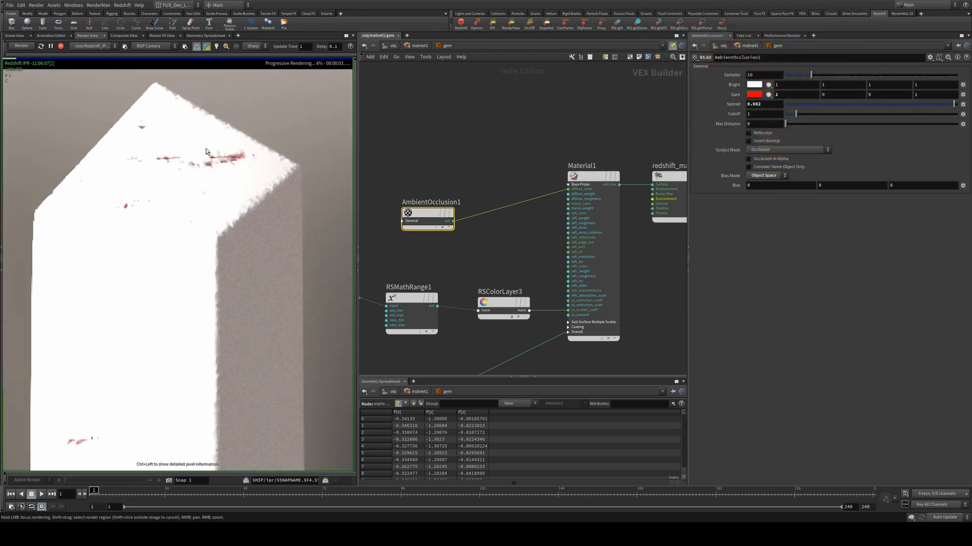
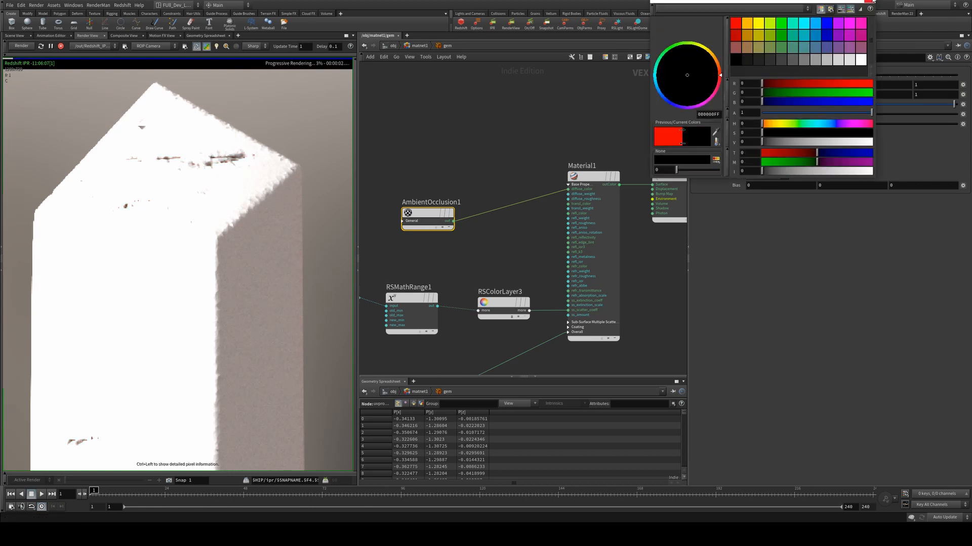
left_click(870, 3)
- Insert an RS Color Invert node between AmbientOcclusion1 and Material1's diffuse_color
middle_click_drag(460, 175, 535, 131)
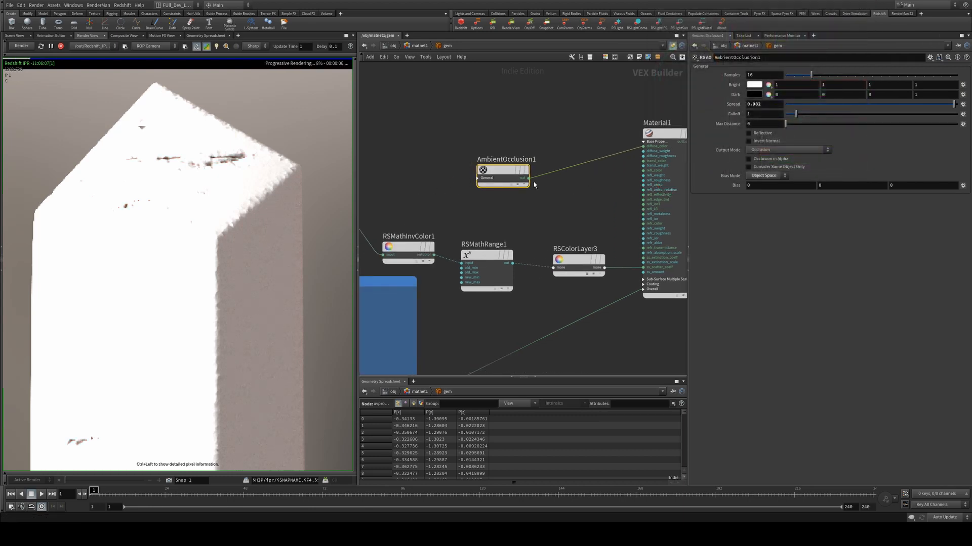
key("Tab")
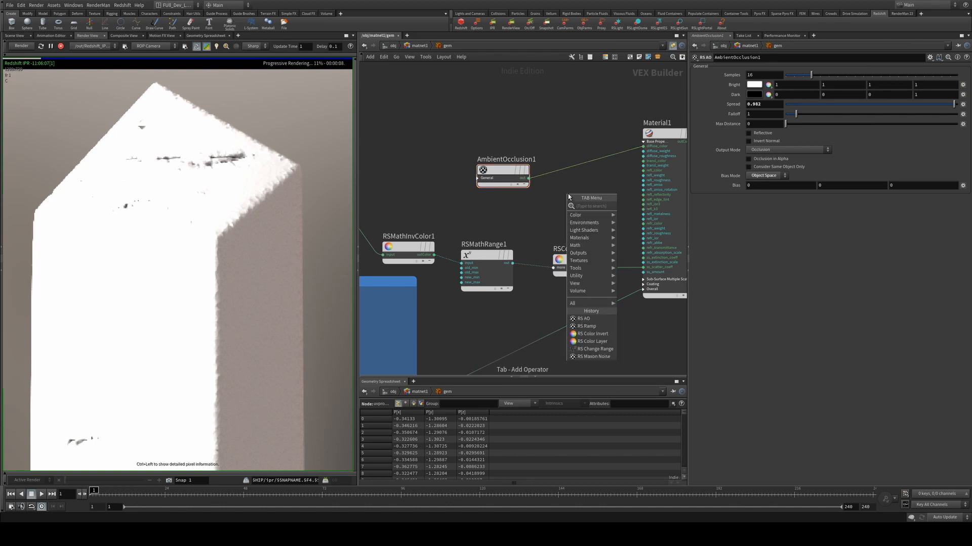
type("inver")
key("Return")
left_click(567, 195)
left_click_drag(568, 195, 587, 171)
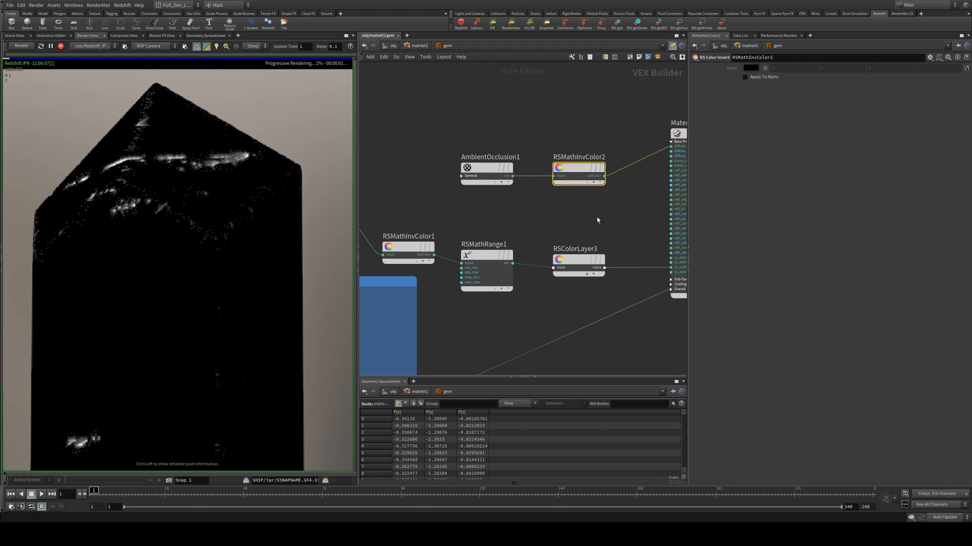
- Move RSMathInvColor2's output connection from Material1's diffuse_color to refl_roughness
middle_click_drag(597, 220, 540, 204)
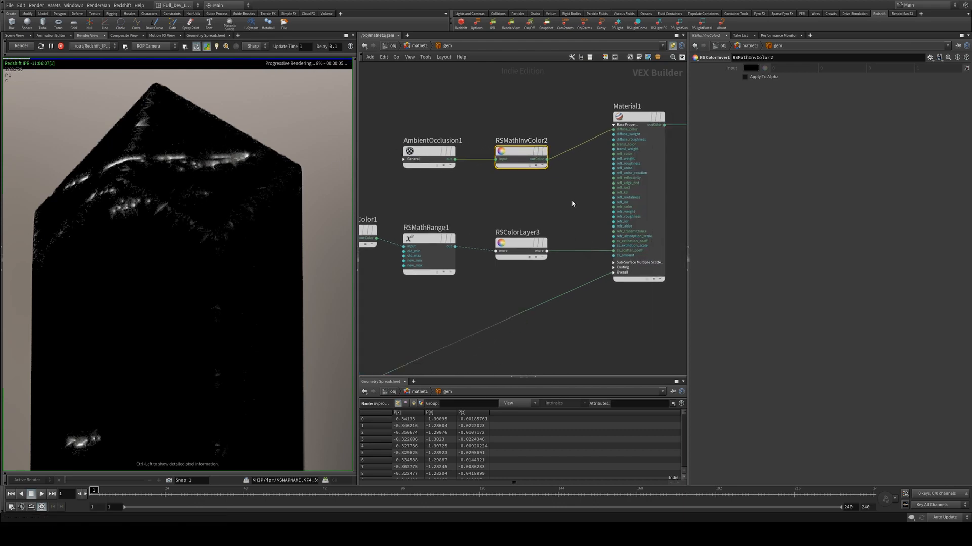
middle_click_drag(572, 202, 482, 228)
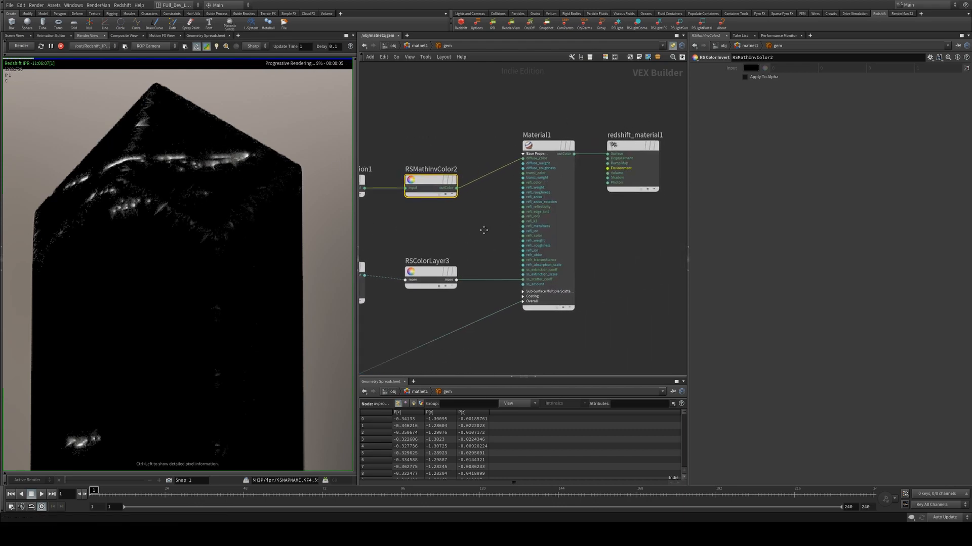
left_click(522, 192)
- Set Material1's Diffuse Weight to 0 and its Reflection and Refraction Weights to 1
left_click(548, 146)
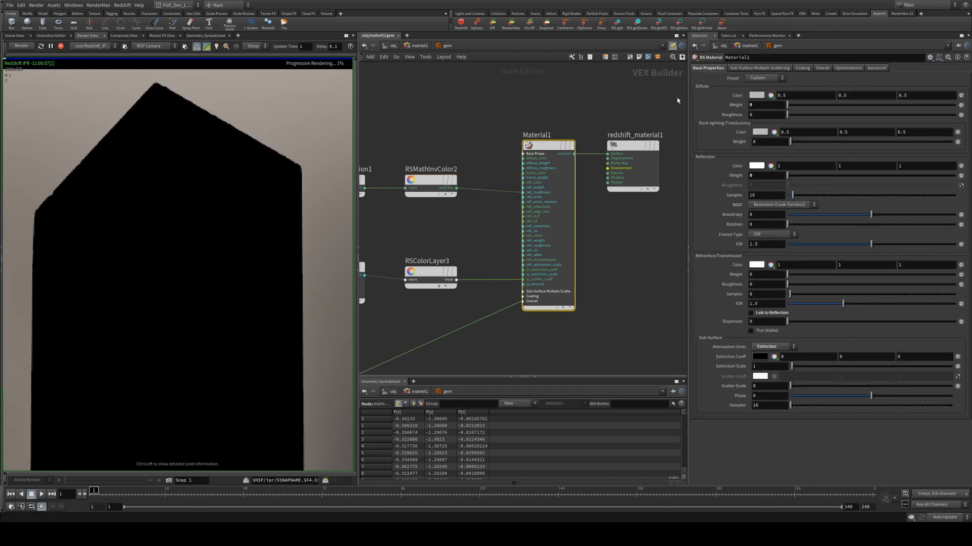
left_click_drag(788, 175, 967, 177)
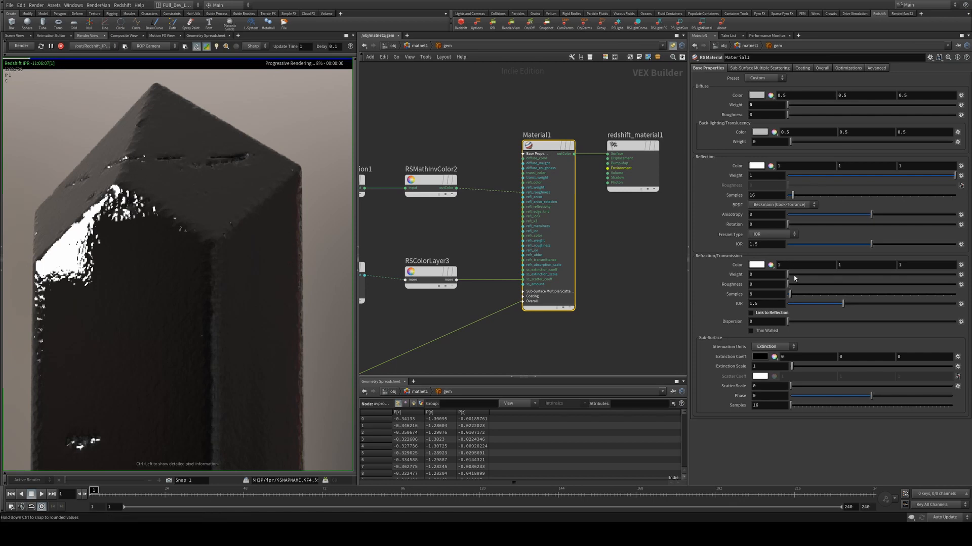
left_click_drag(794, 277, 964, 277)
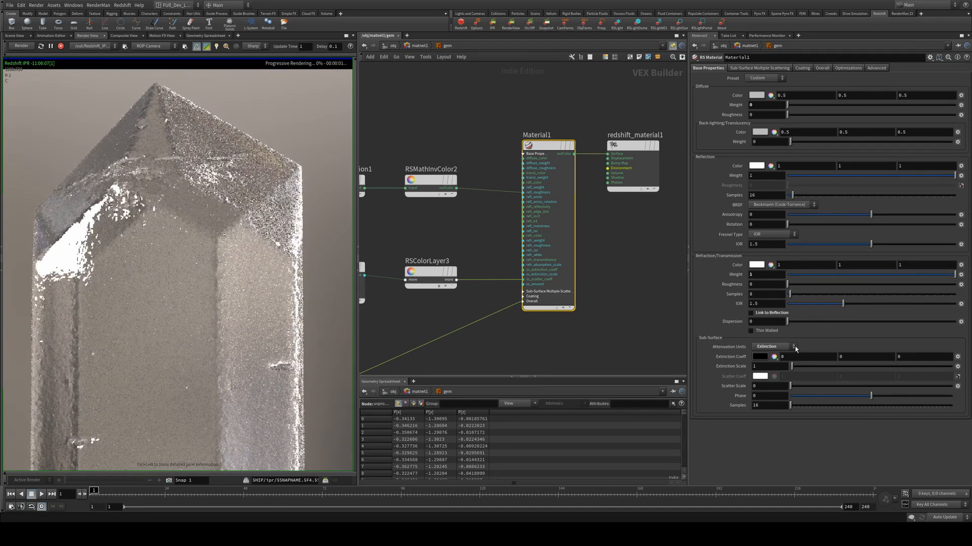
- Set Material1's Scatter Scale to 2 and check the crystal's edges and body in the render
left_click(770, 386)
type("2")
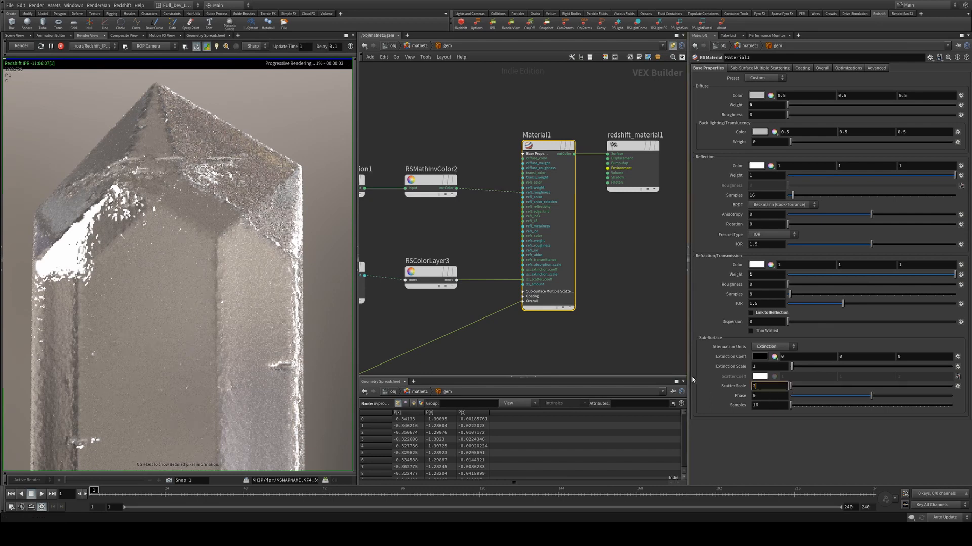
key("Return")
scroll(224, 269, "down", 4)
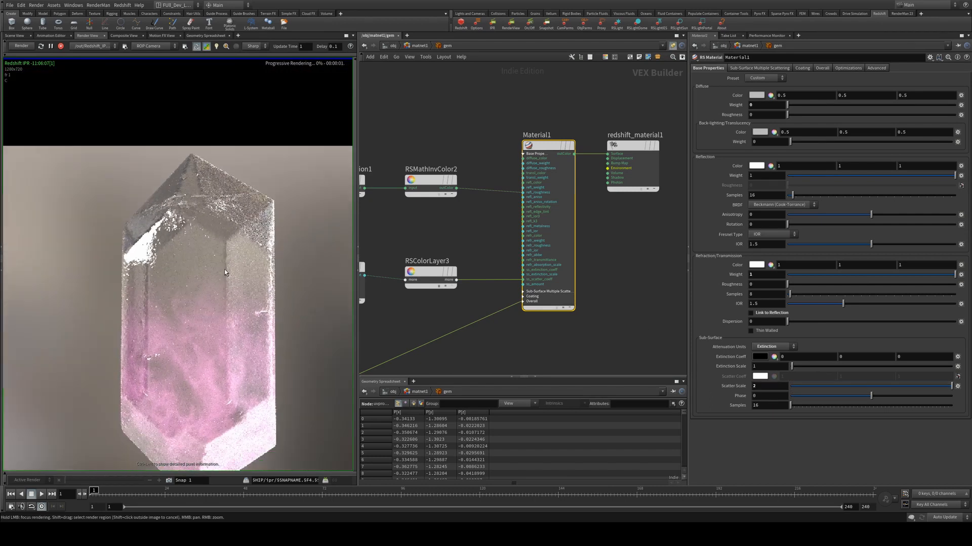
middle_click_drag(217, 273, 224, 232)
scroll(192, 164, "up", 5)
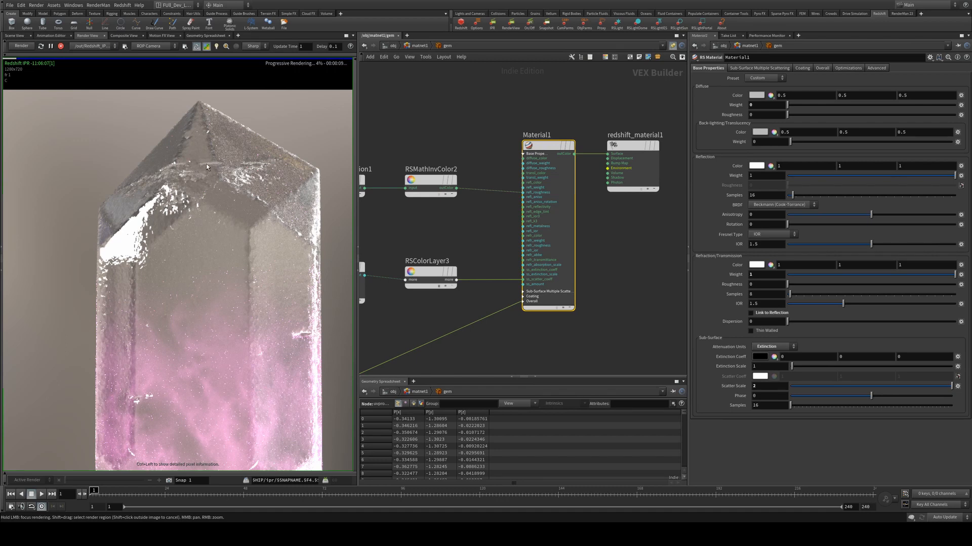
scroll(226, 232, "down", 3)
middle_click_drag(221, 266, 218, 238)
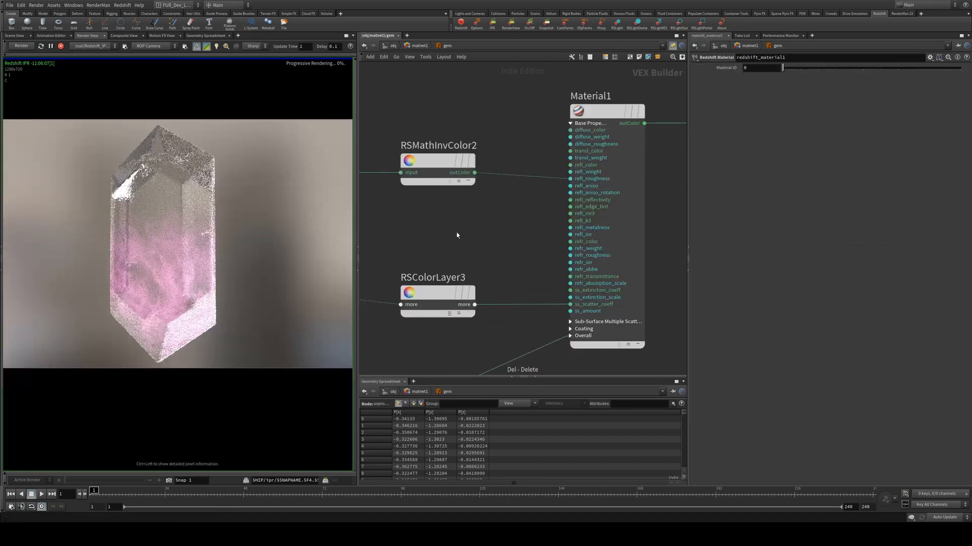
key("Tab")
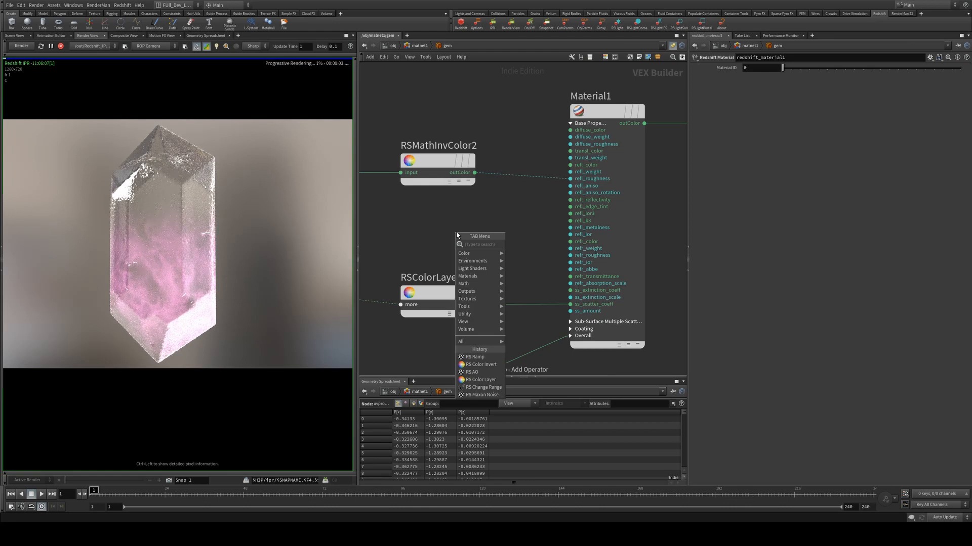
left_click(475, 357)
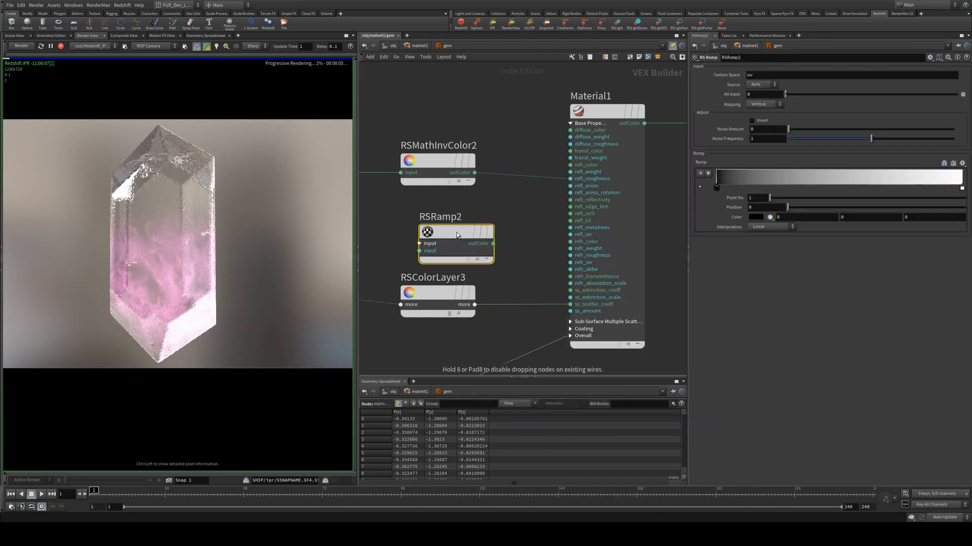
scroll(397, 102, "down", 3)
middle_click_drag(396, 102, 519, 117)
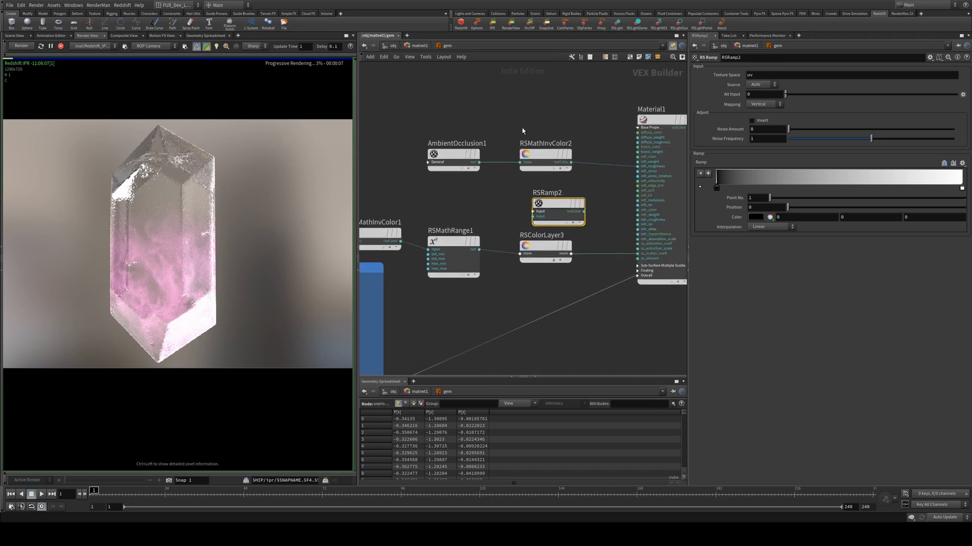
middle_click_drag(470, 199, 755, 237)
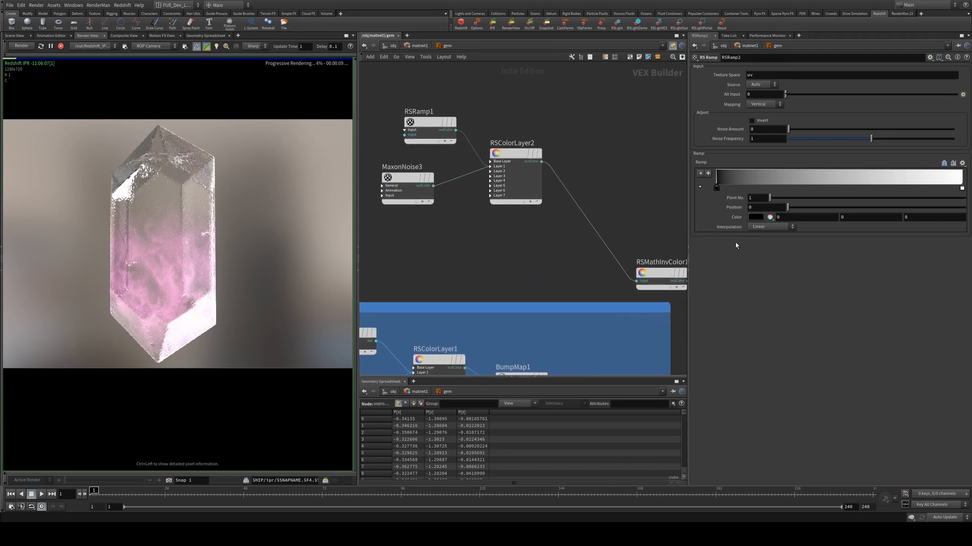
middle_click_drag(612, 174, 523, 160)
scroll(524, 161, "down", 4)
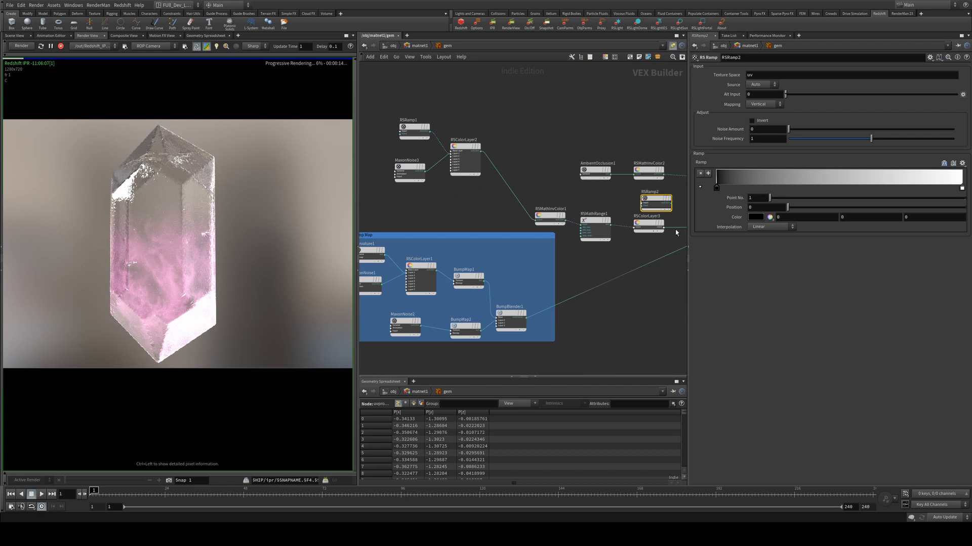
key("Delete")
- Try driving Material1's refr_roughness with RSRamp1's outColor
middle_click_drag(424, 127, 408, 148)
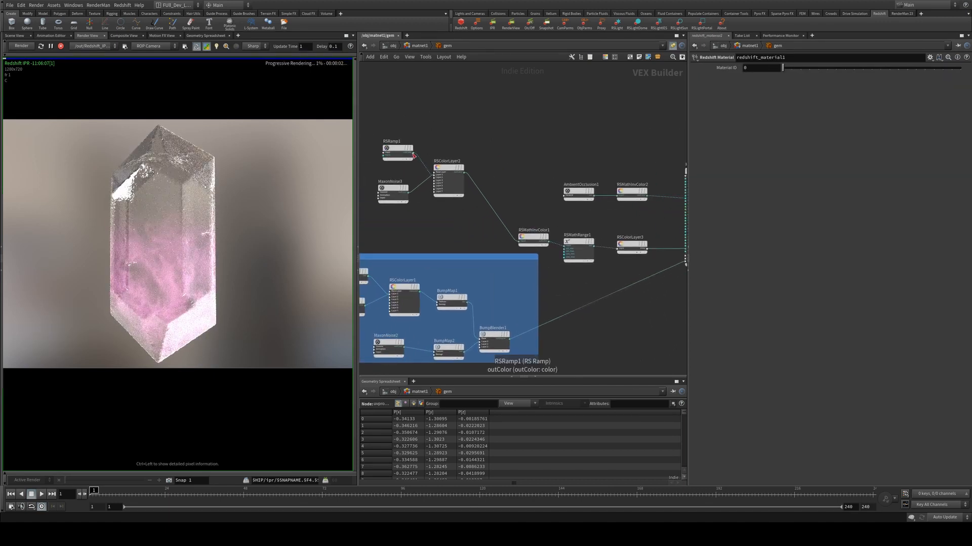
left_click(414, 156)
scroll(476, 188, "up", 6)
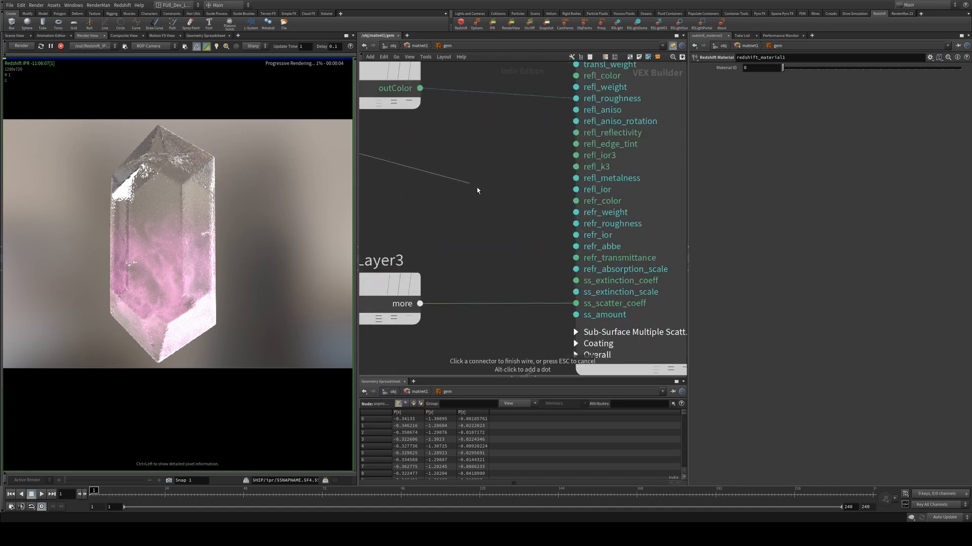
left_click(577, 224)
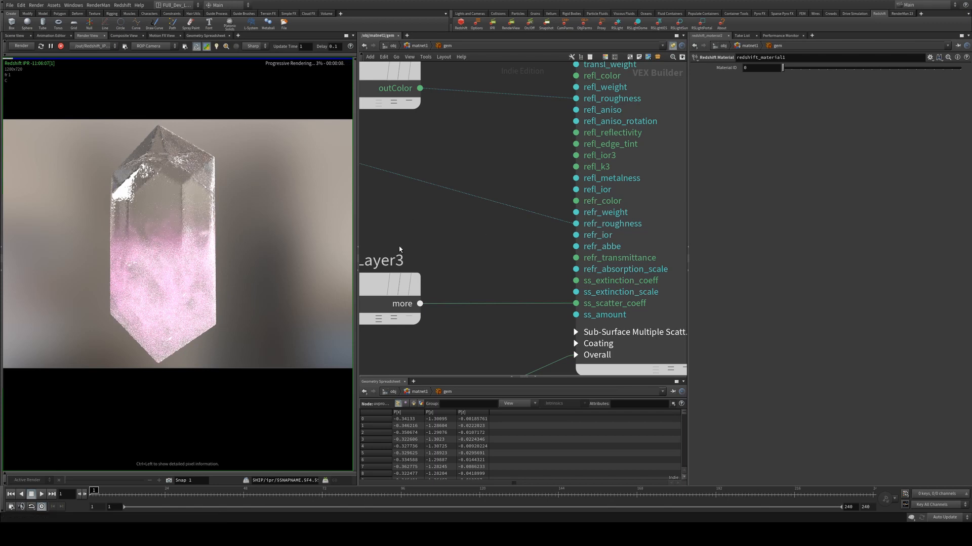
scroll(475, 206, "down", 10)
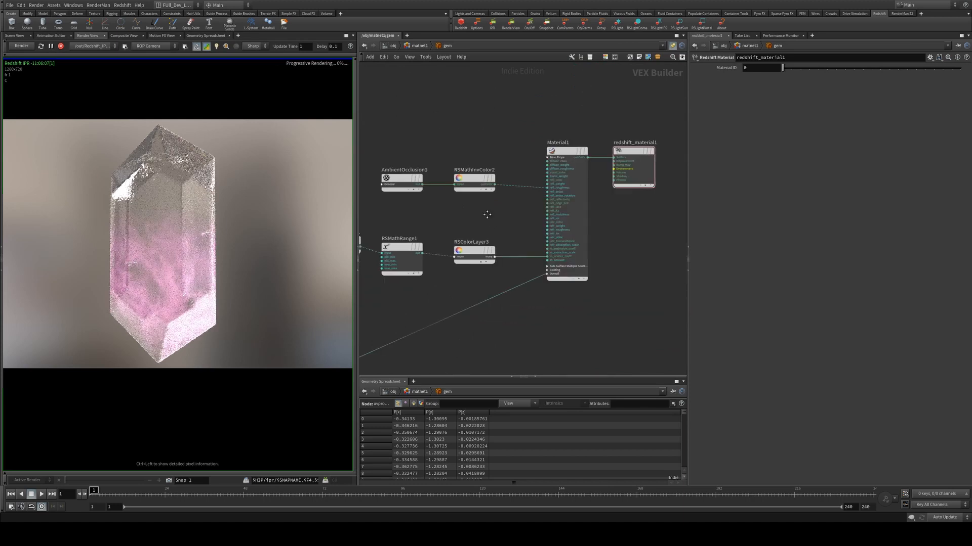
- Connect RSColorLayer2's outColor to Material1's refr_roughness input
middle_click_drag(573, 205, 646, 190)
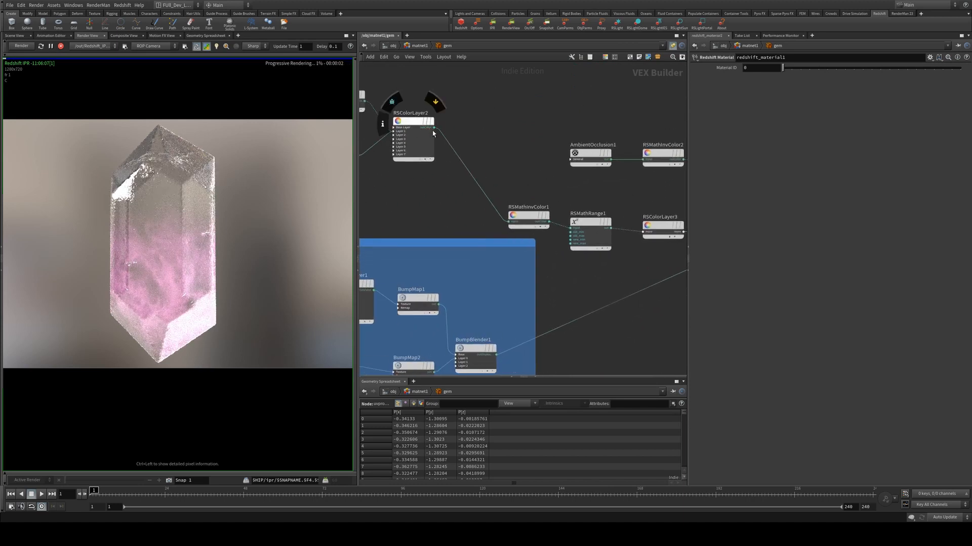
left_click(435, 129)
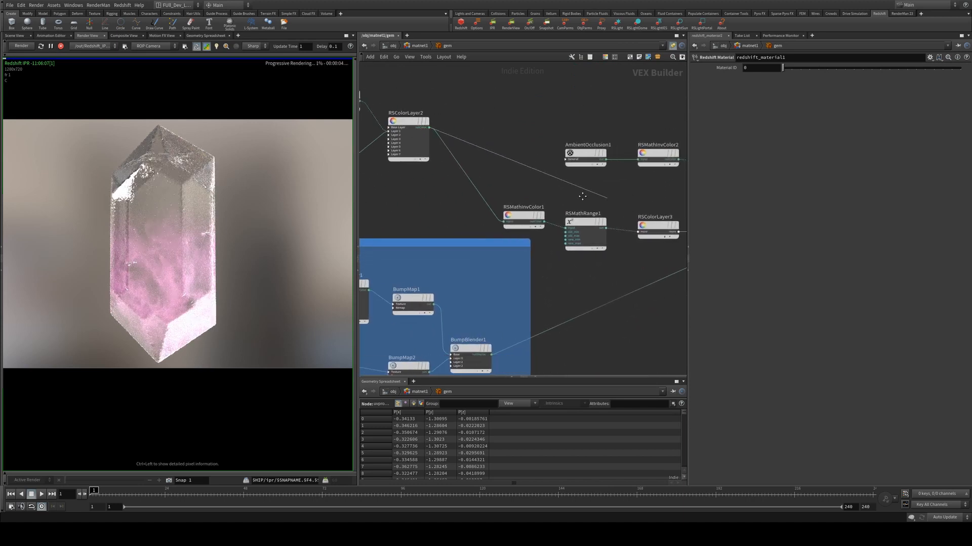
left_click(510, 190)
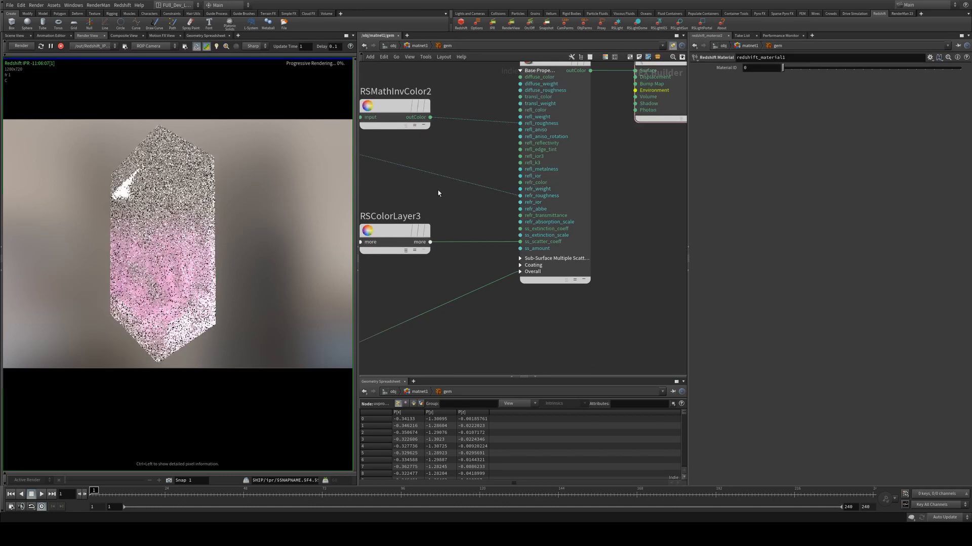
- Insert an RS Color Invert node on the wire between RSColorLayer2 and Material1's refr_roughness
scroll(494, 182, "up", 3)
type("inver")
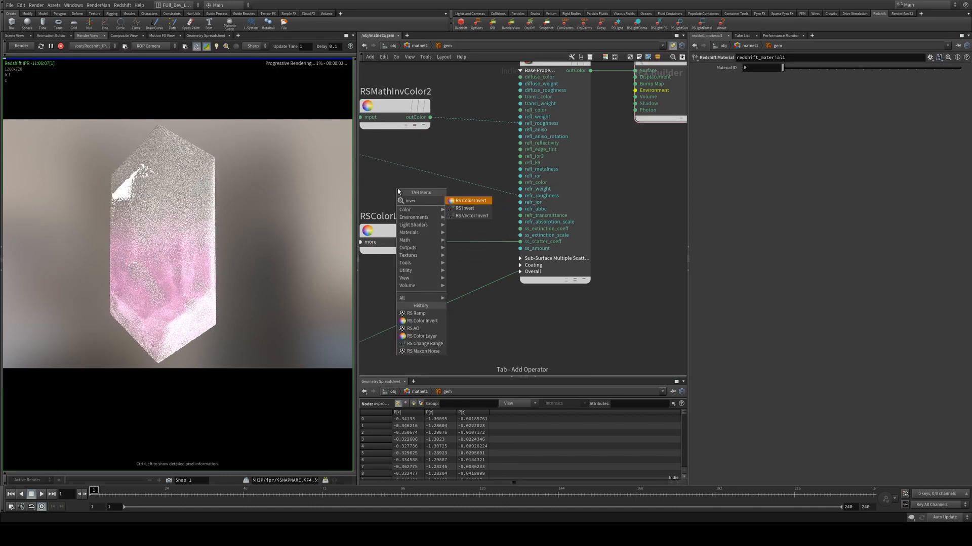
key("Return")
left_click(424, 175)
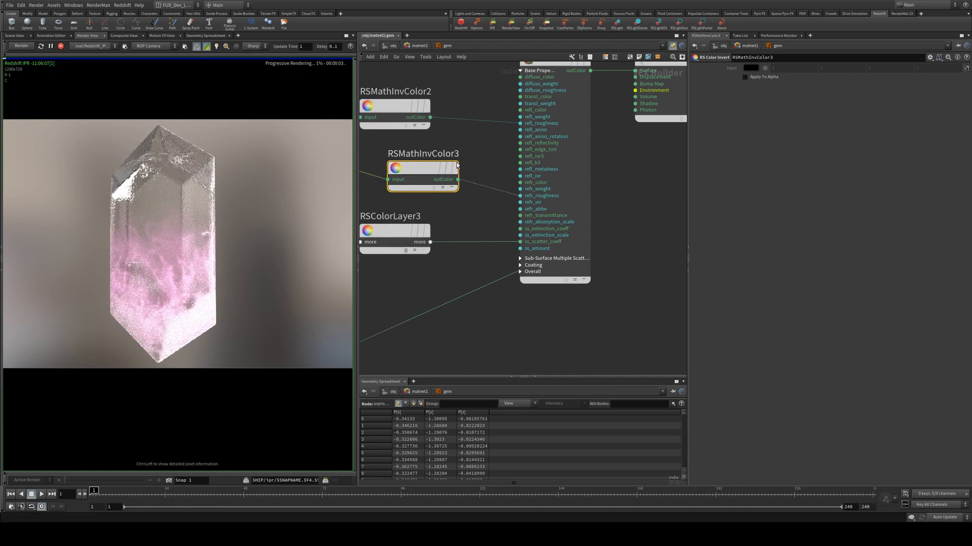
- Make room beside RSMathInvColor3 and insert an RS Change Range node between it and Material1's refr_roughness
scroll(450, 155, "down", 3)
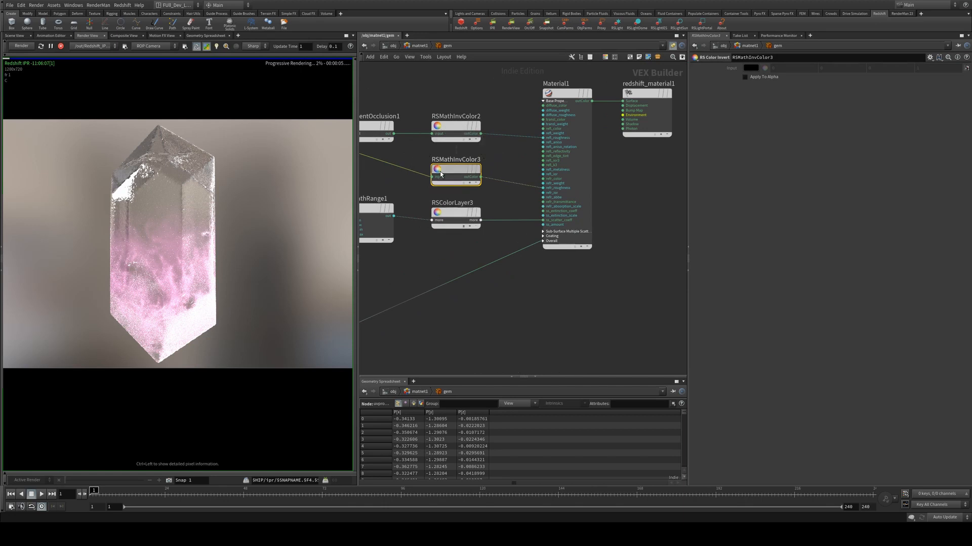
left_click_drag(452, 167, 406, 175)
key("Tab")
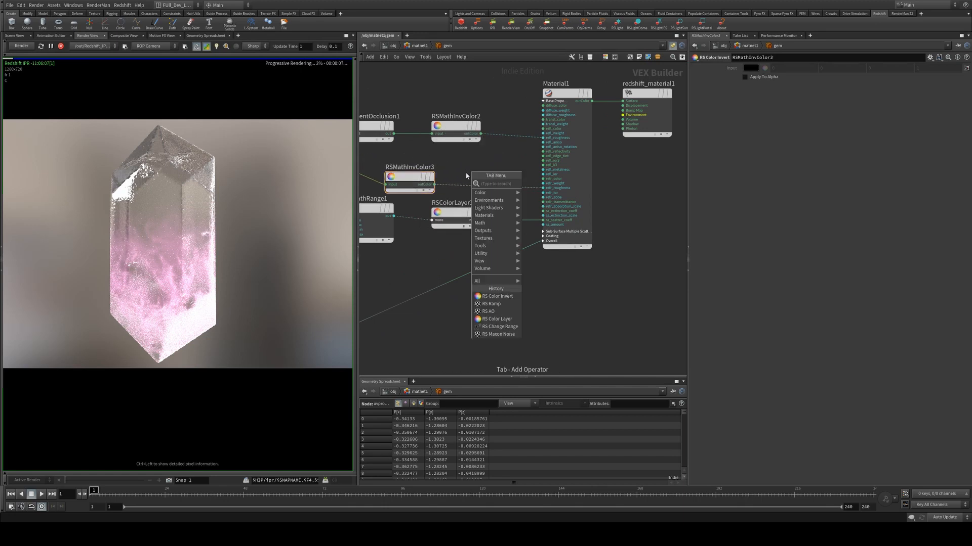
type("range")
key("Return")
left_click(466, 177)
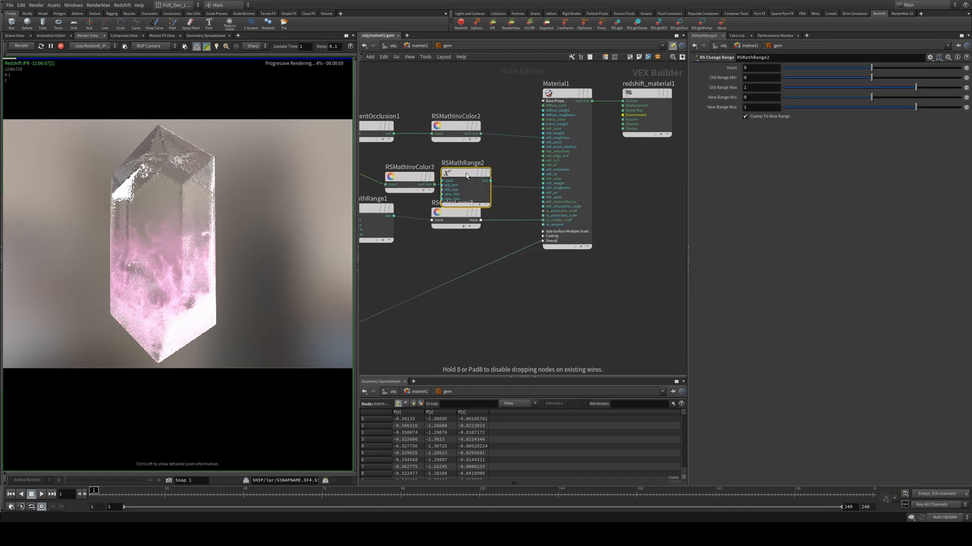
left_click_drag(412, 177, 381, 155)
left_click_drag(455, 173, 464, 170)
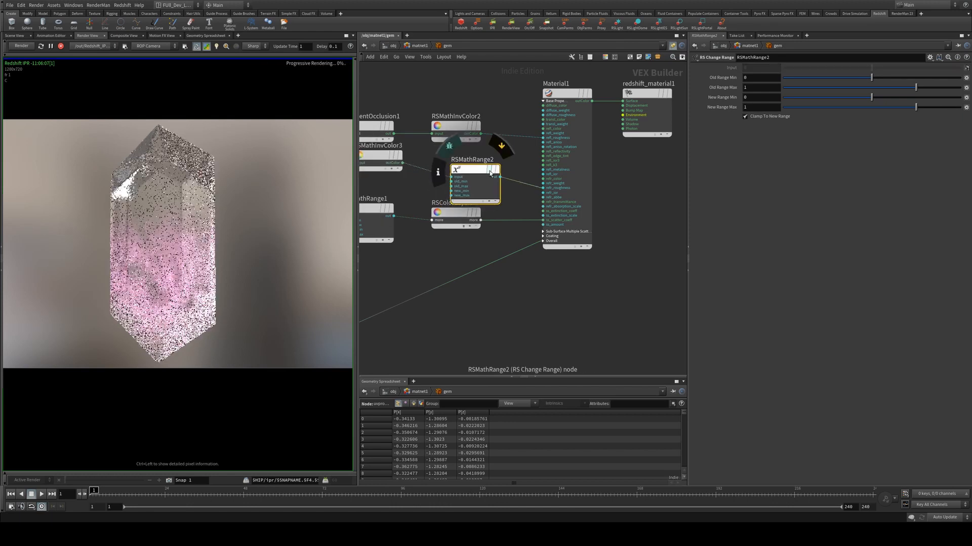
- Collapse RSMathRange2, tidy its position beside RSMathInvColor3, and set its New Range Max to 0.25
left_click(494, 202)
left_click_drag(384, 157, 385, 162)
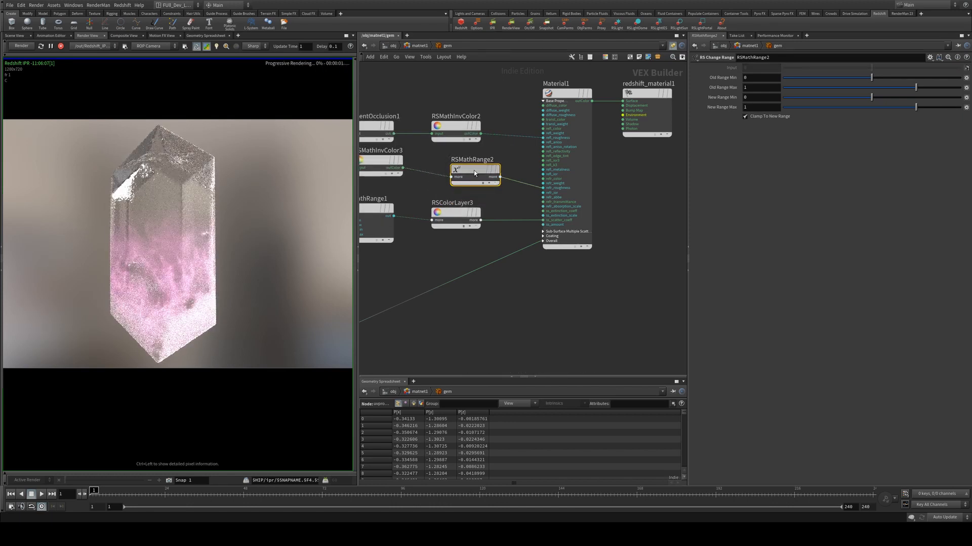
left_click_drag(473, 170, 449, 163)
left_click_drag(916, 107, 896, 108)
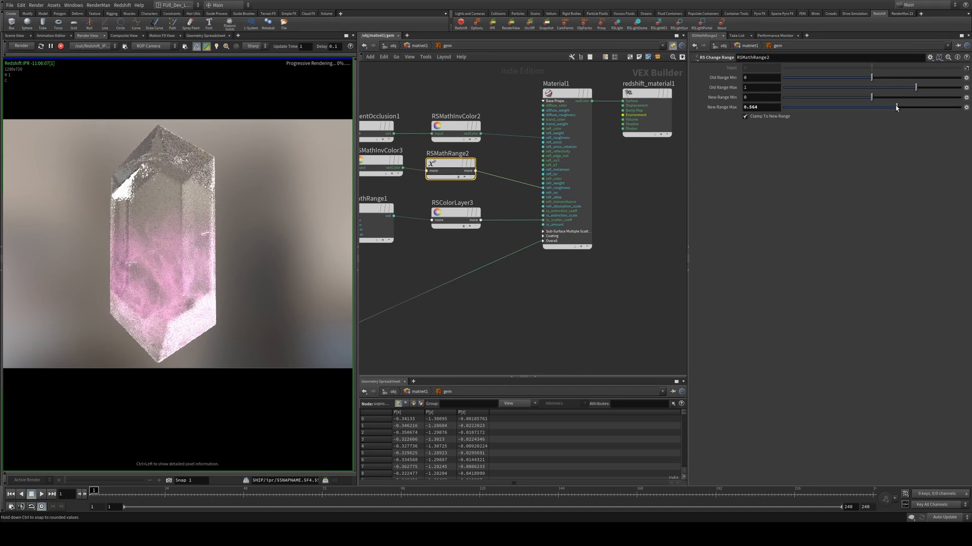
right_click_drag(151, 338, 109, 350)
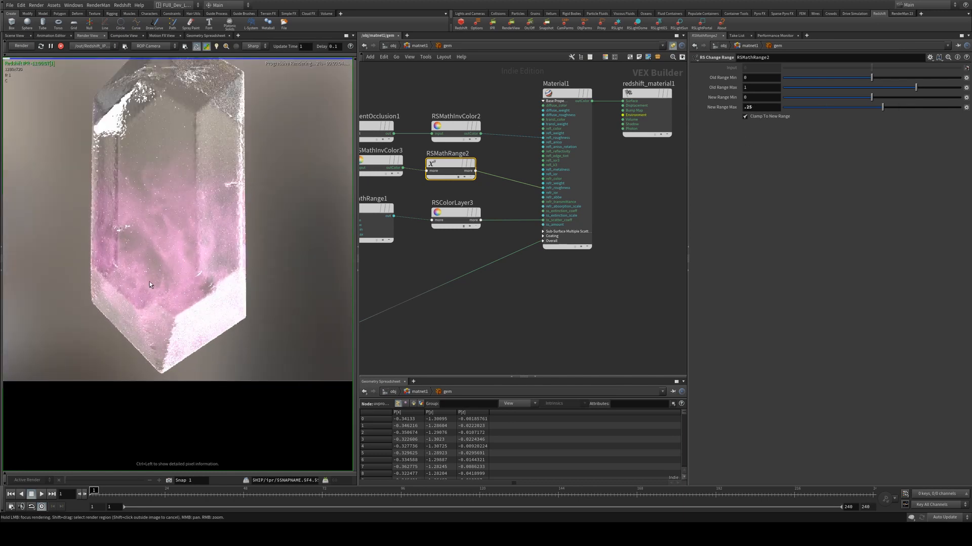
- Try the Hama noise type on MaxonNoise3 and settle on Displaced turbulence
middle_click_drag(377, 175, 440, 181)
left_click(436, 166)
middle_click_drag(397, 102, 627, 166)
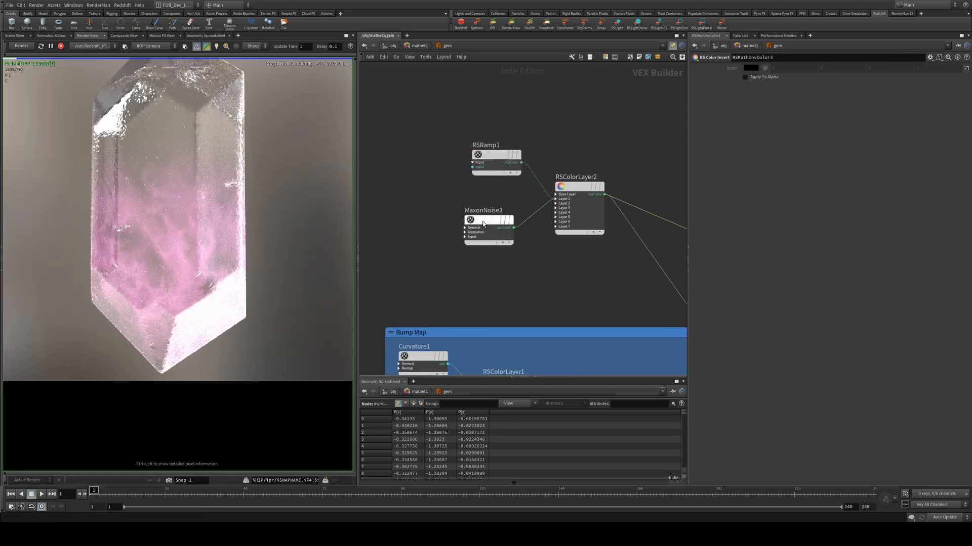
left_click(483, 224)
left_click(774, 104)
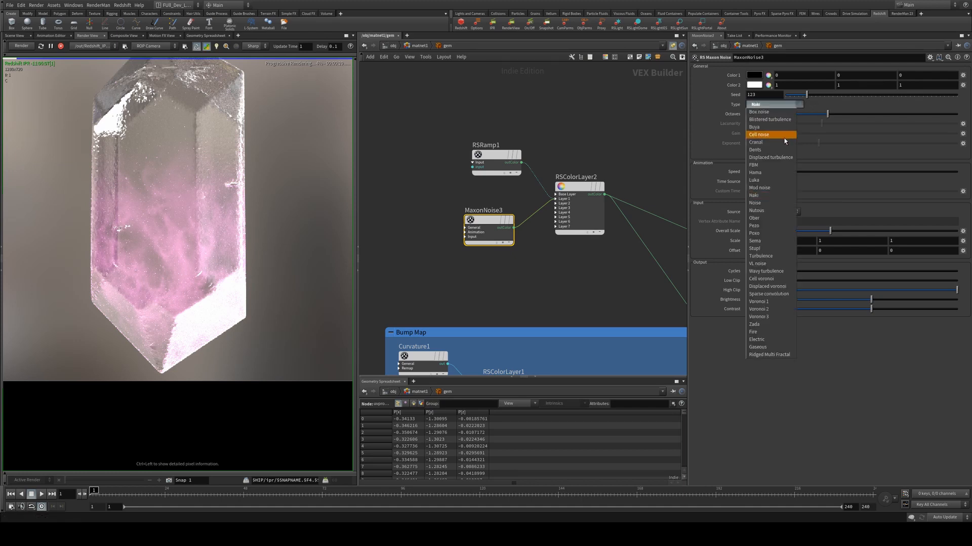
left_click(788, 172)
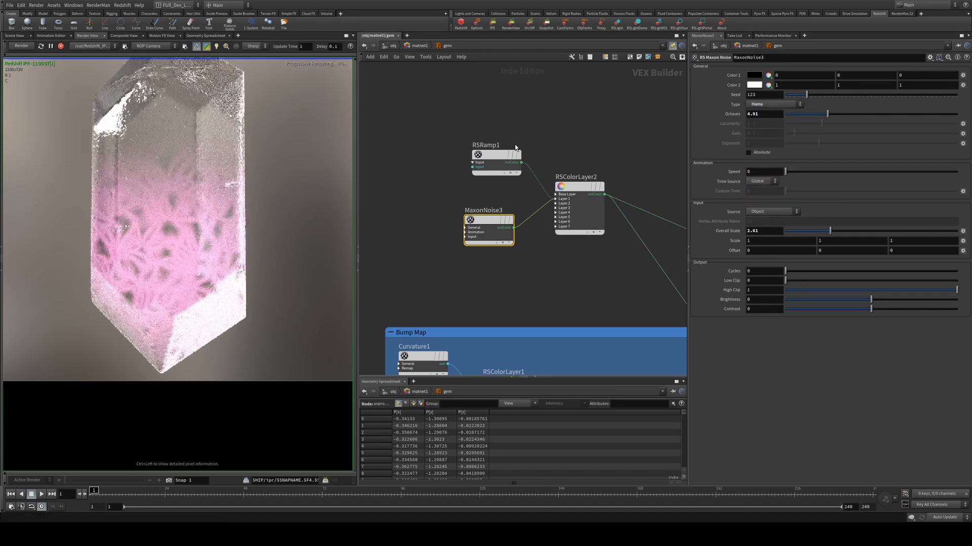
left_click(773, 104)
left_click(771, 158)
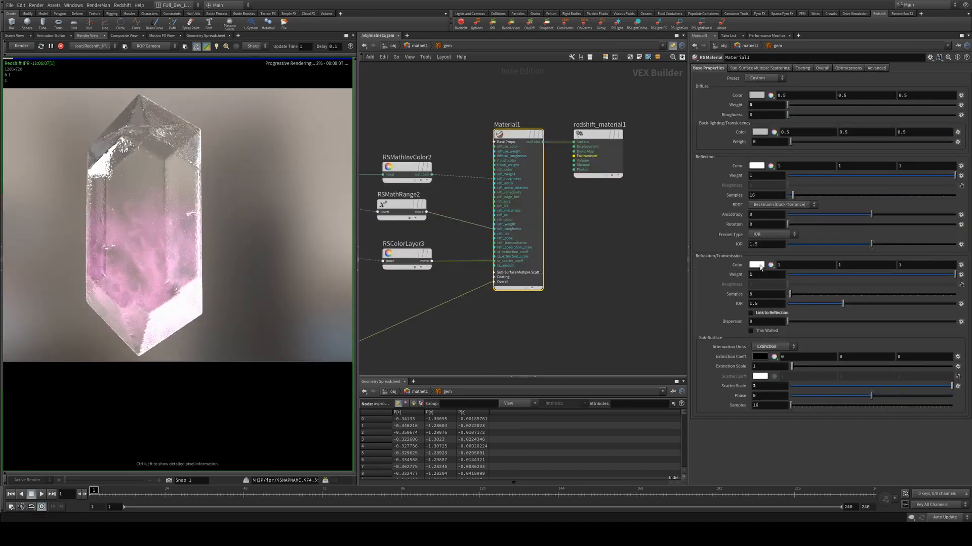
- Try a green refraction color on Material1 and switch it to a saturated cyan (02FFF6)
left_click(759, 265)
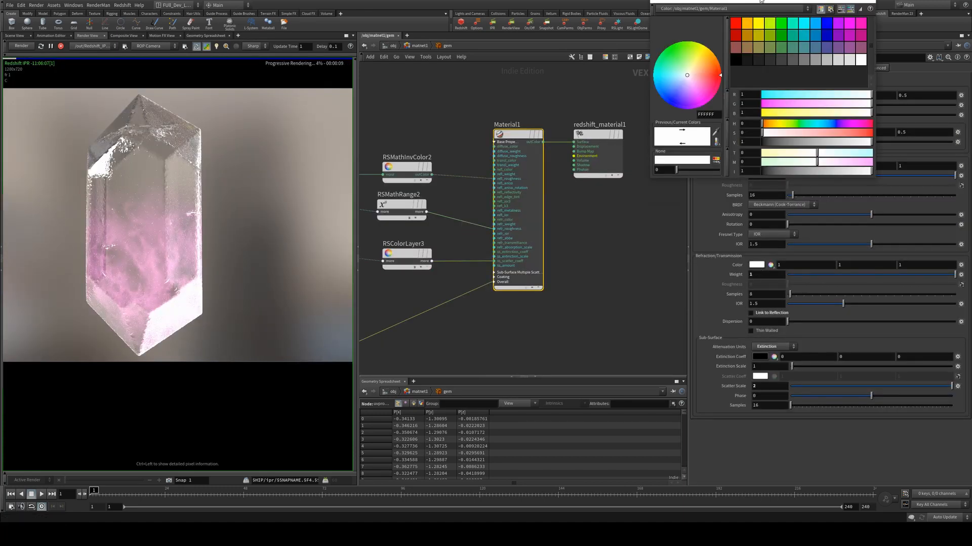
left_click_drag(761, 6, 665, 89)
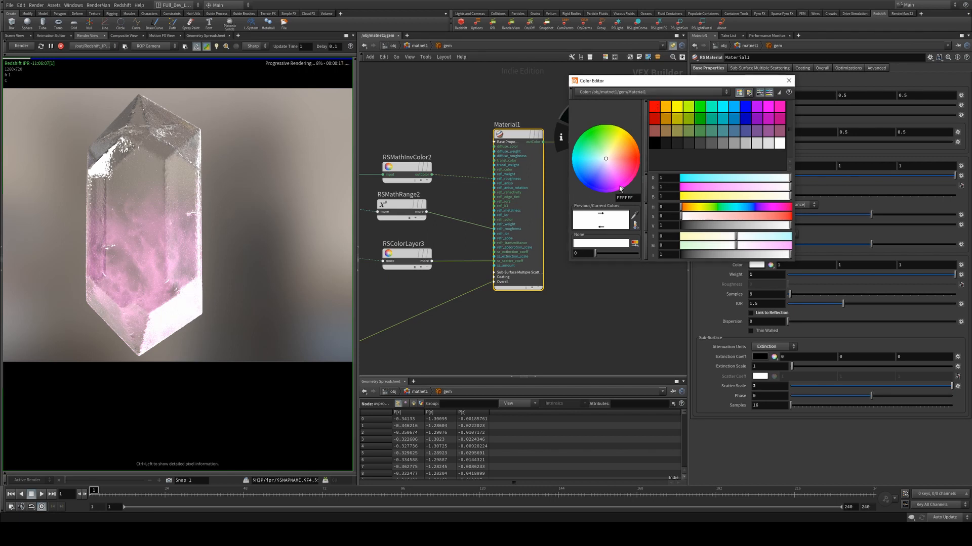
left_click(594, 131)
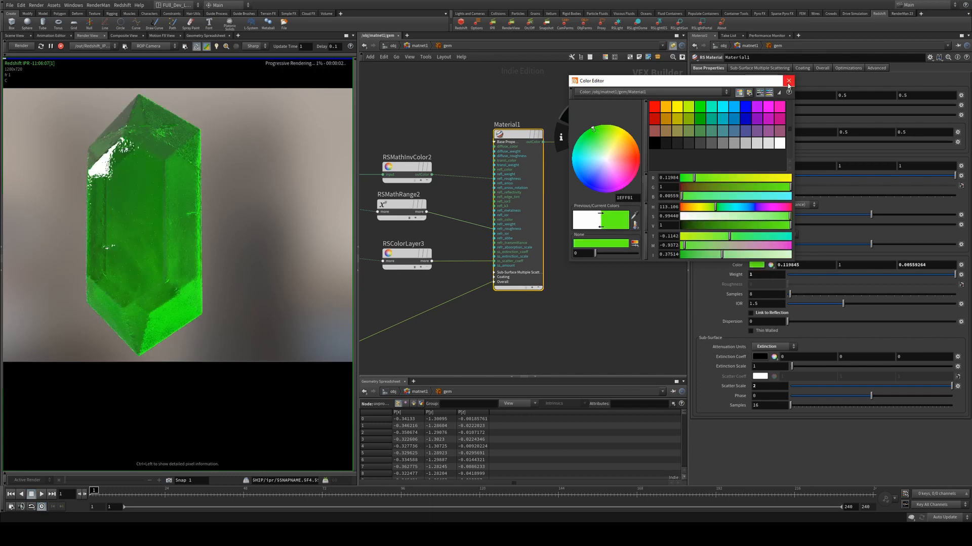
left_click(574, 158)
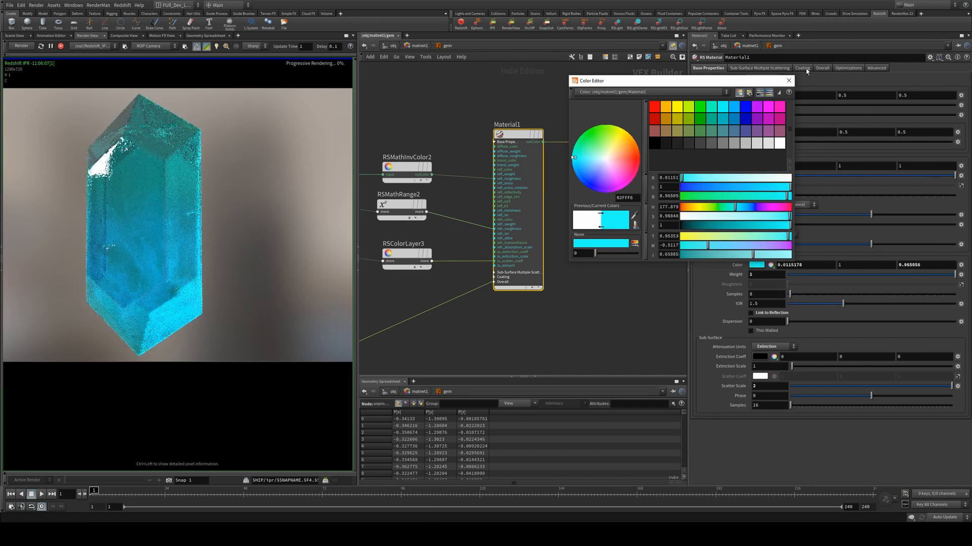
- Lighten Material1's refraction color to a pale cyan by raising its red value to 0.83
left_click(756, 264)
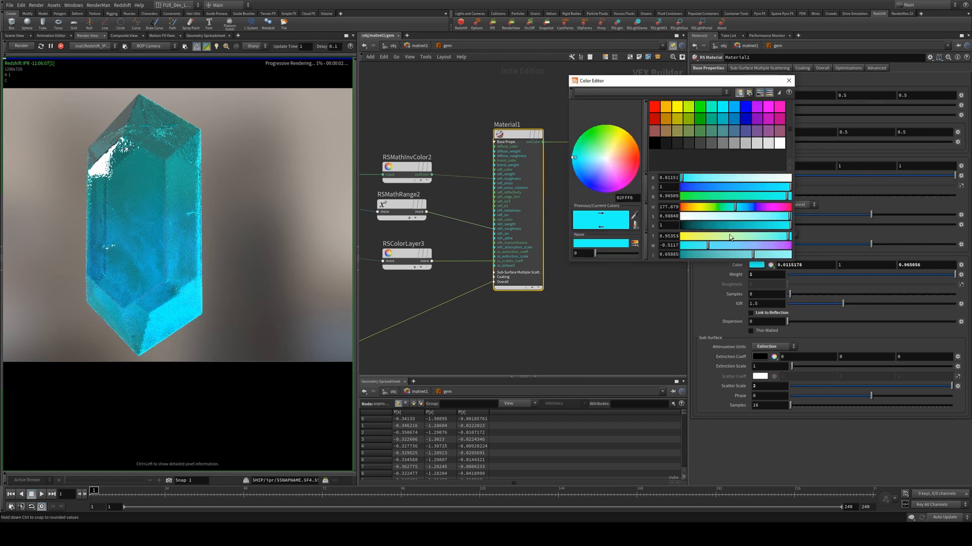
left_click_drag(709, 180, 769, 180)
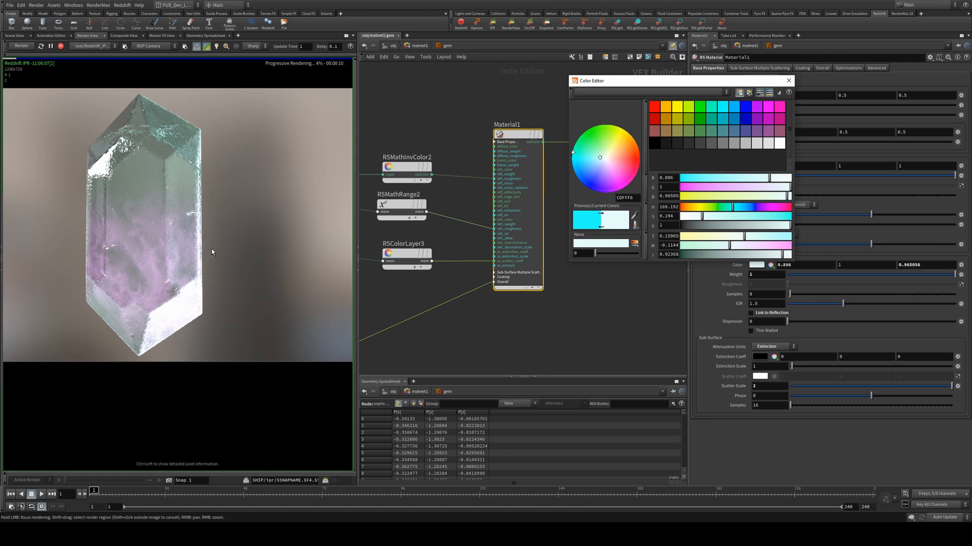
left_click_drag(770, 179, 771, 179)
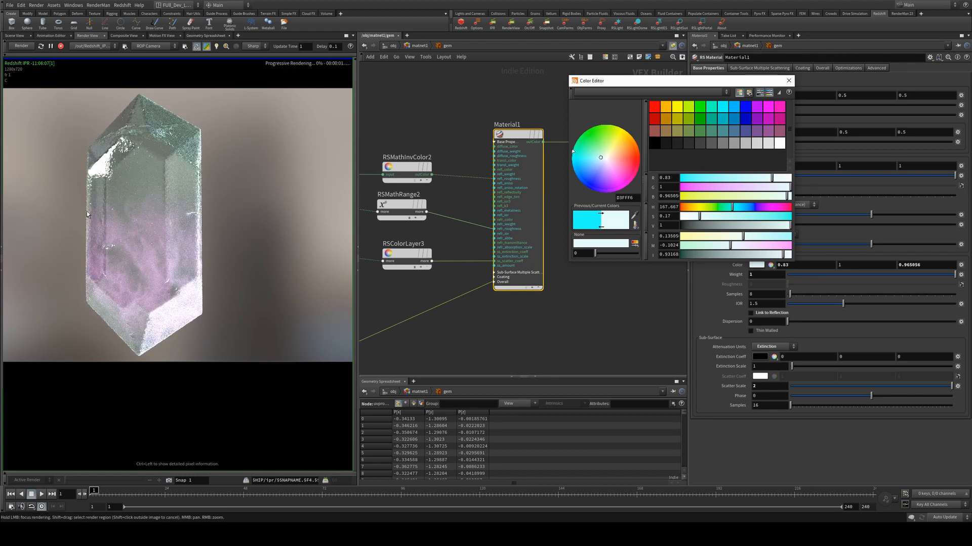
left_click(788, 80)
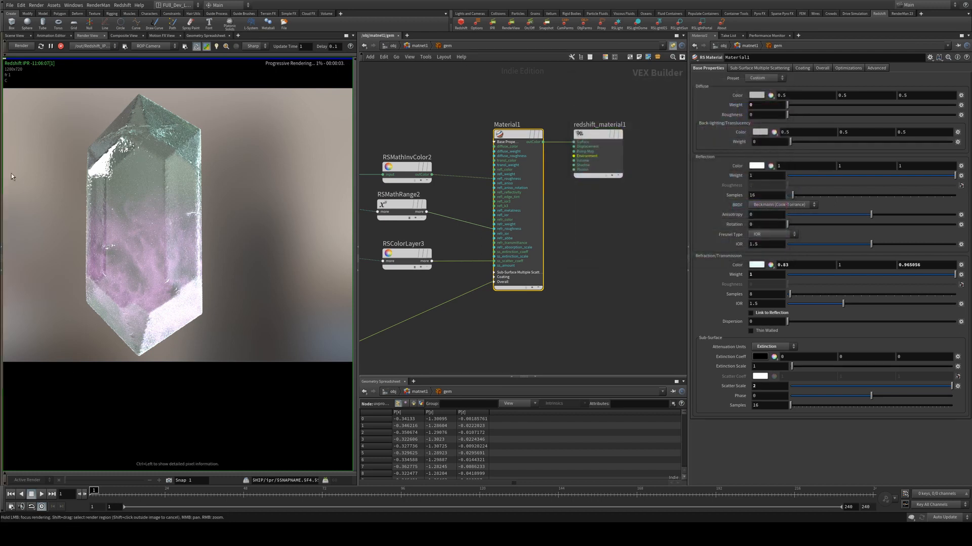
- Set Material1's reflection color to pure blue (0000FF)
left_click(756, 166)
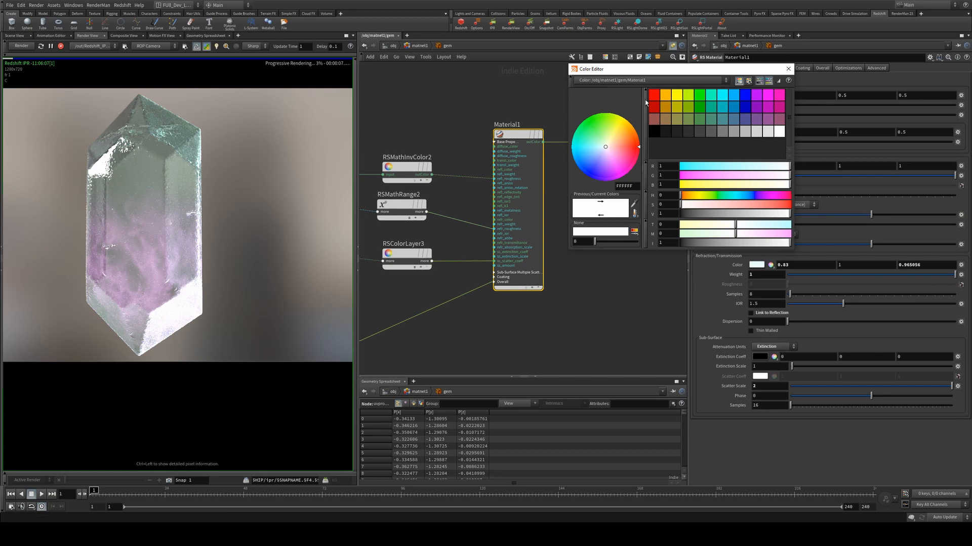
left_click(745, 100)
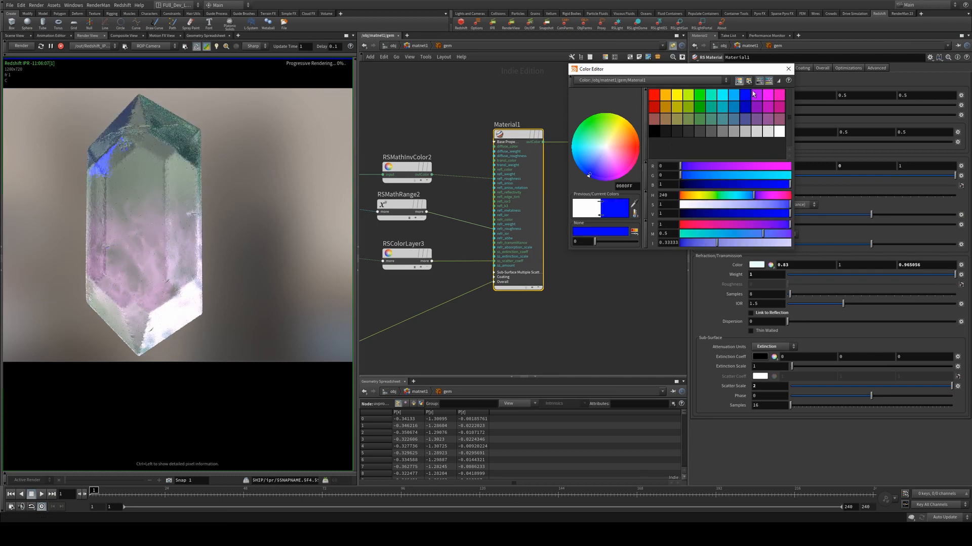
left_click(777, 81)
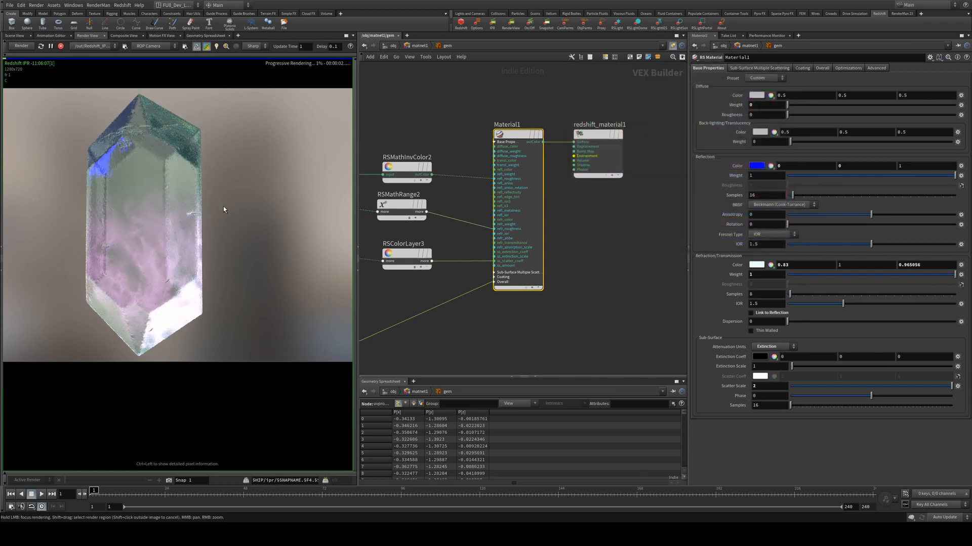
- Shift Material1's reflection color to sky blue (00C7FF) and strongly reduce its saturation
left_click(757, 167)
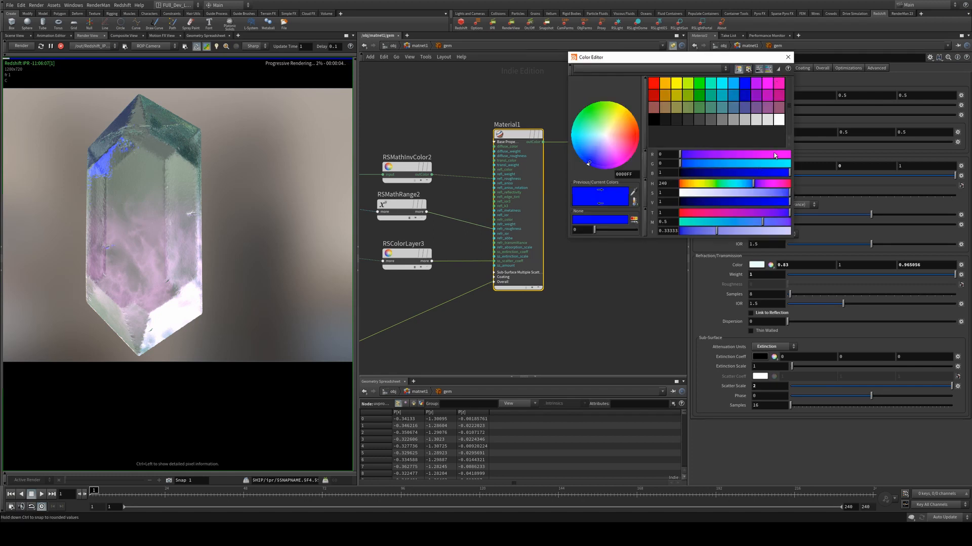
left_click(766, 162)
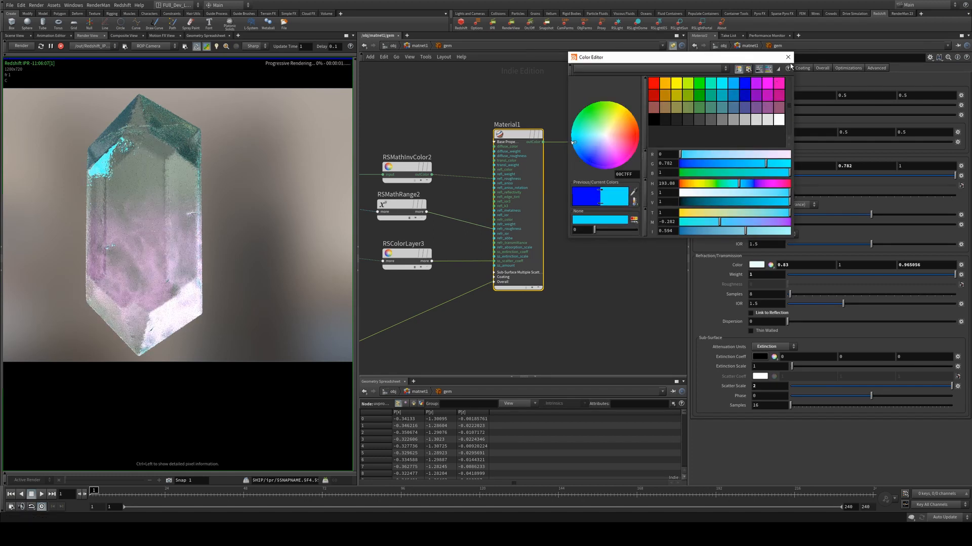
left_click(788, 57)
left_click(756, 167)
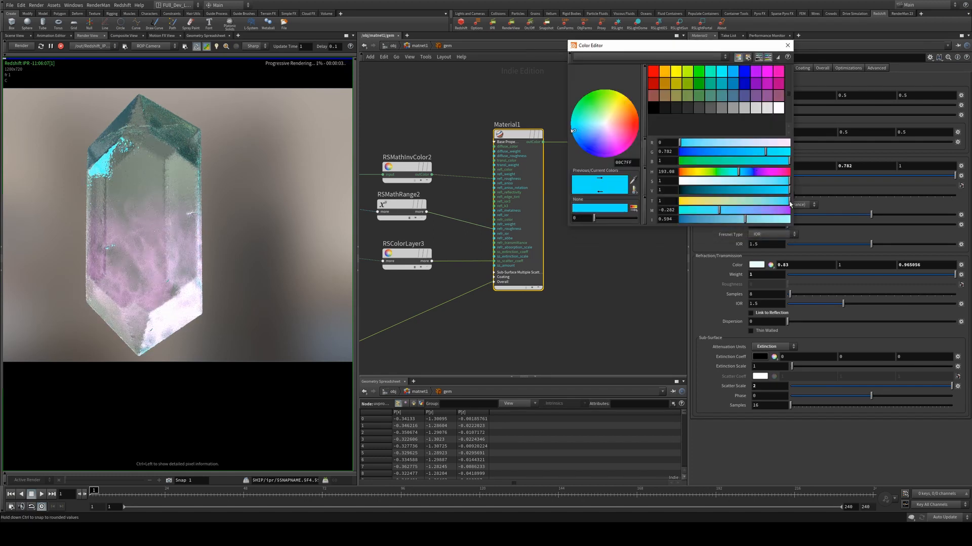
left_click_drag(697, 185, 680, 186)
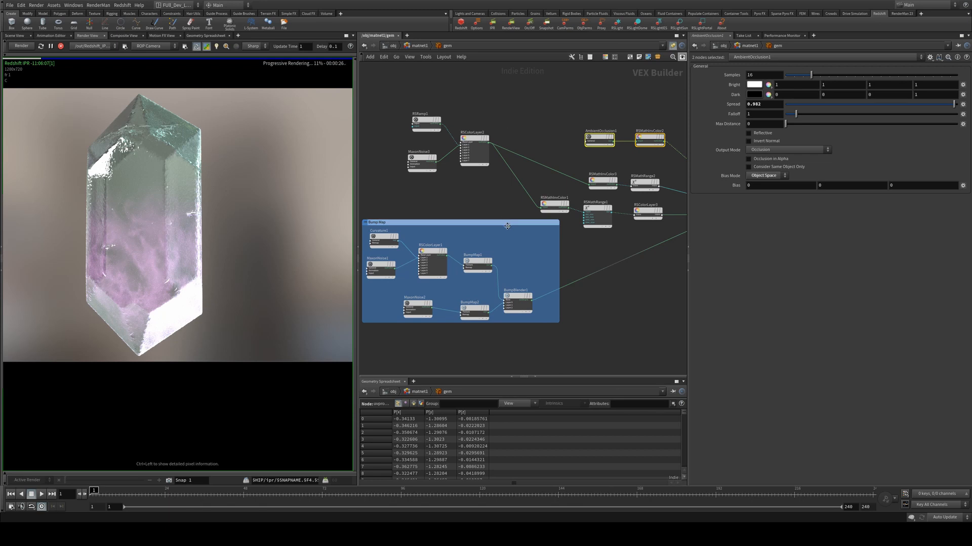
- Move the Bump Map box and the scattering node chain lower, and place RSMathInvColor3 with RSMathRange2 just below the ambient occlusion nodes
left_click_drag(498, 223, 569, 312)
middle_click_drag(533, 265, 451, 308)
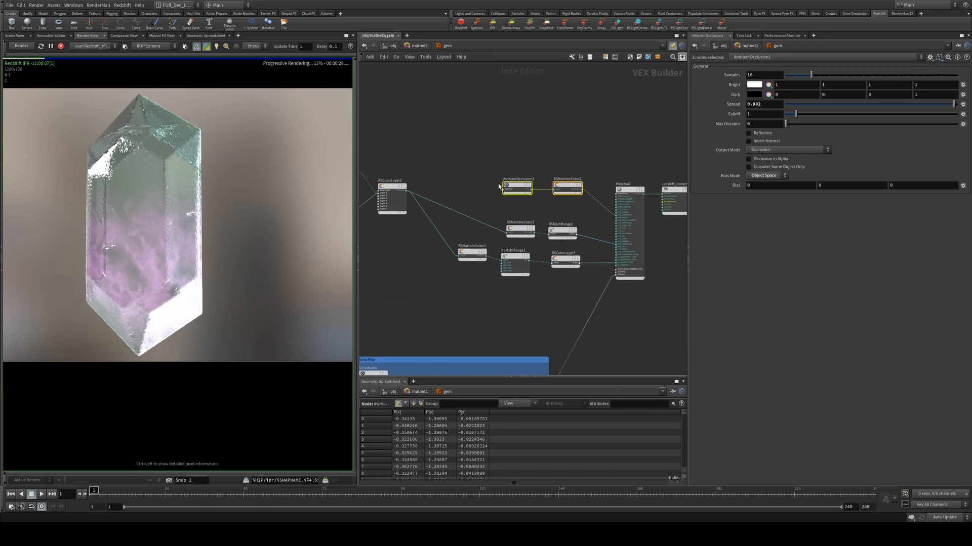
left_click_drag(478, 309, 559, 268)
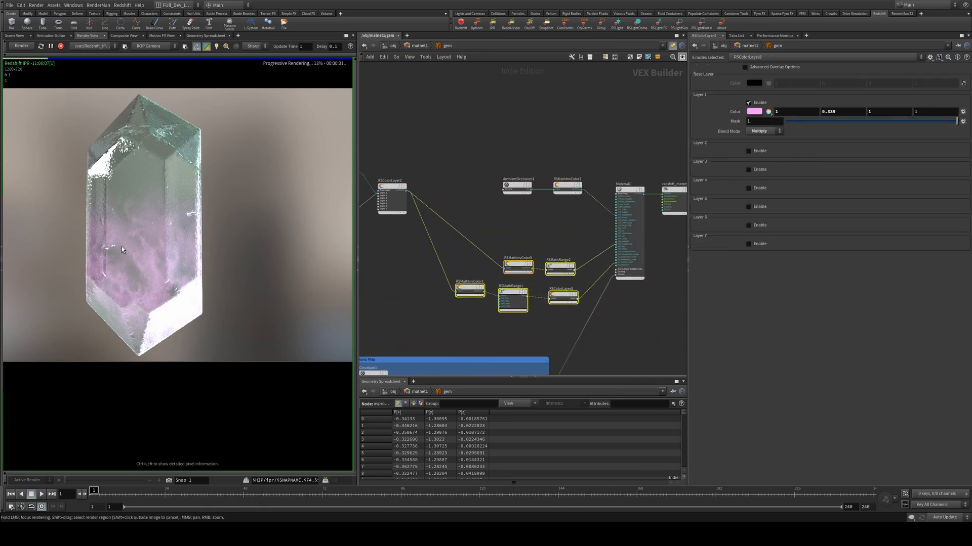
mouse_move(567, 229)
middle_mouse_down()
mouse_move(540, 219)
mouse_move(574, 229)
middle_mouse_up()
left_click_drag(505, 241, 563, 216)
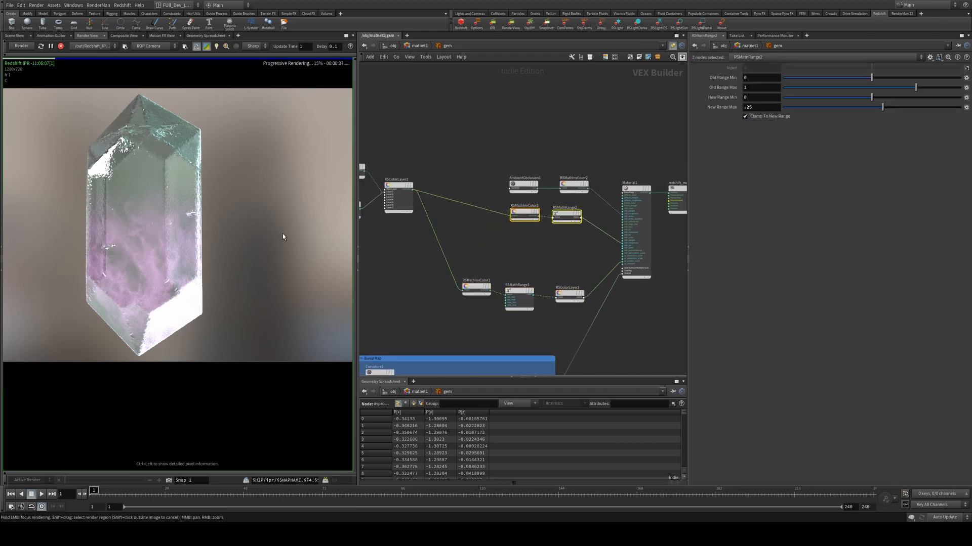
- Connect RSColorLayer2's output to Material1's emission_color input and raise the Emission Weight to about 0.454
middle_click_drag(548, 251, 606, 247)
scroll(493, 233, "up", 2)
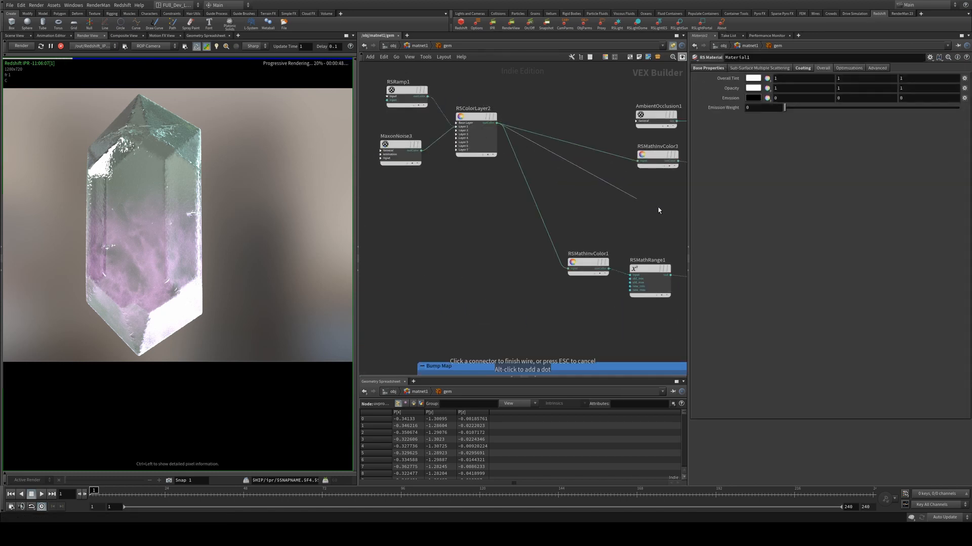
middle_click_drag(651, 209, 389, 161)
left_click(568, 199)
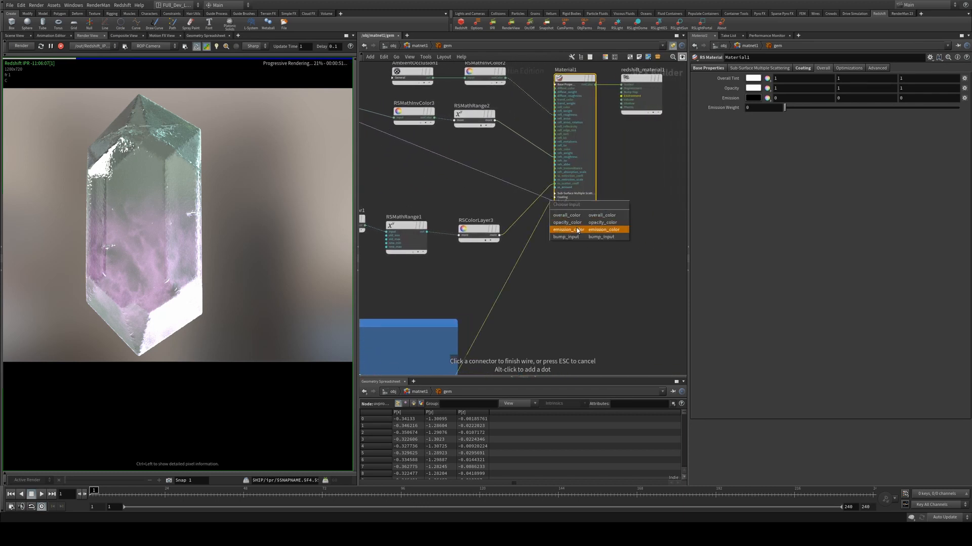
left_click(567, 230)
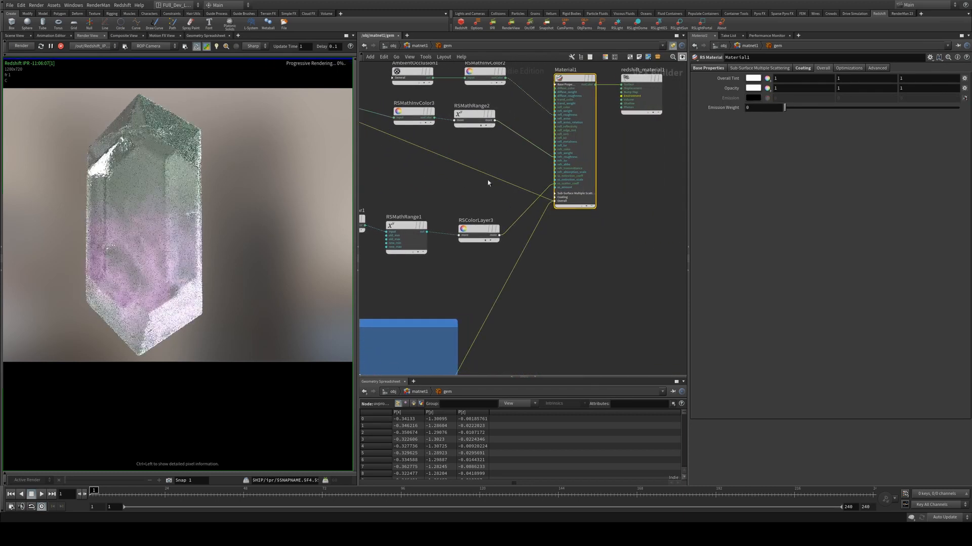
left_click_drag(785, 110, 824, 116)
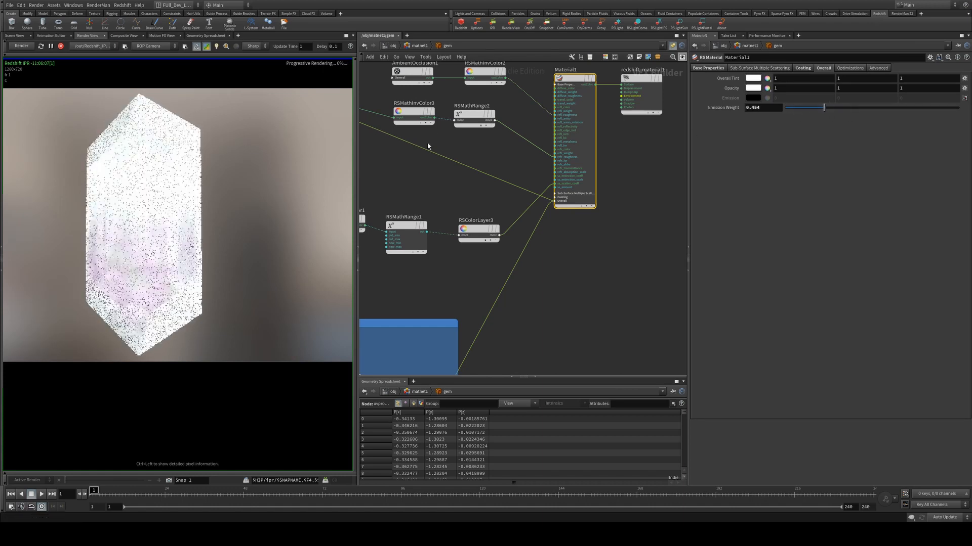
- Insert an RS Color Invert node on the emission wire between RSColorLayer2 and Material1, placing it above the scattering chain
key("Tab")
type("inv")
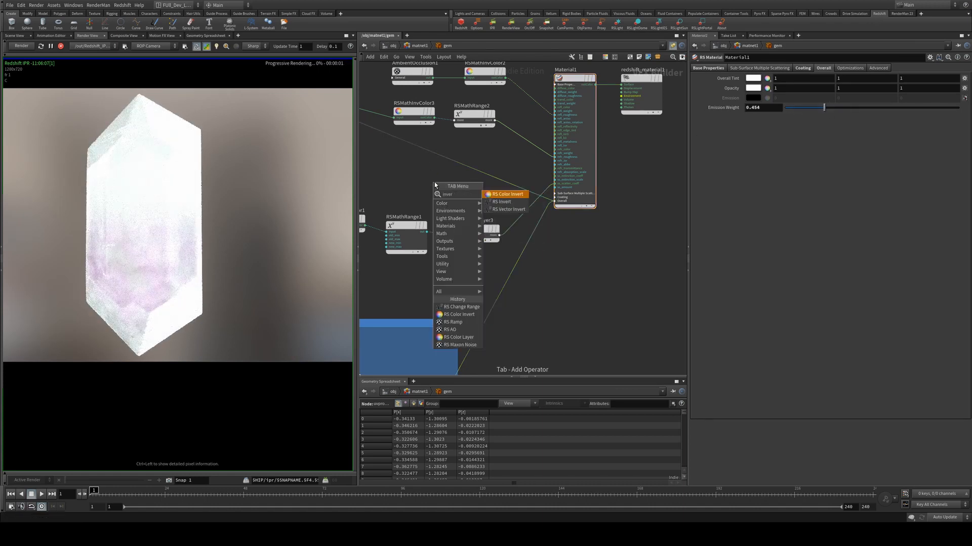
key("Return")
left_click(465, 170)
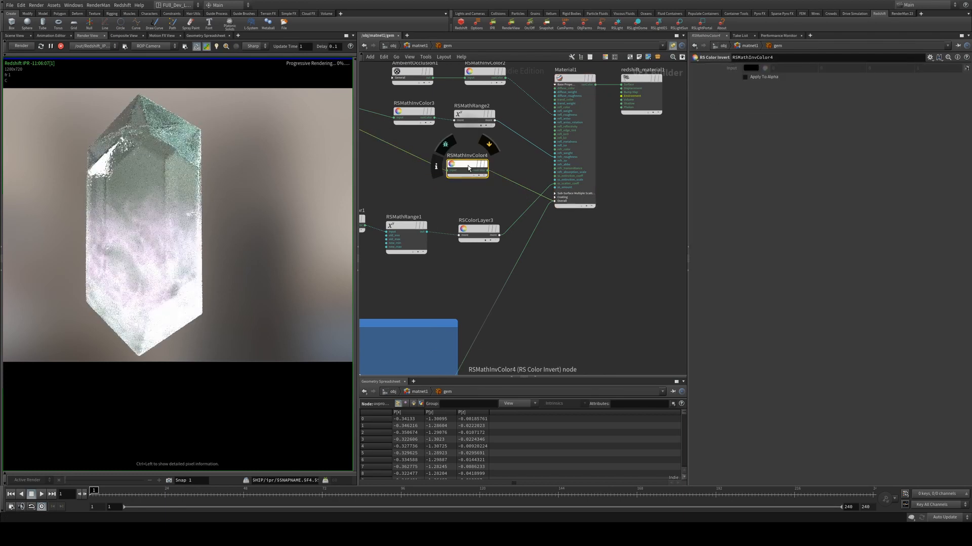
left_click_drag(465, 170, 428, 177)
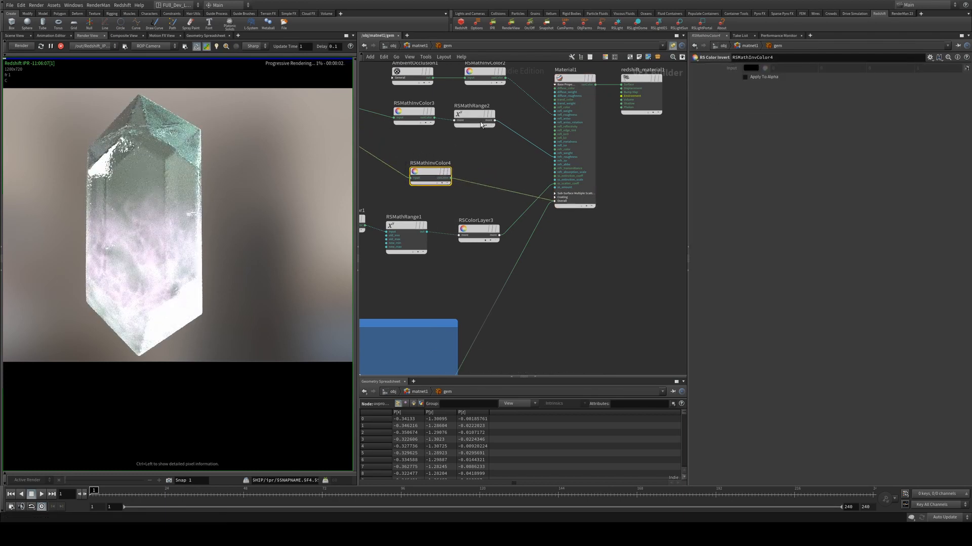
- Set Material1's Emission Weight to 0.1
left_click(574, 152)
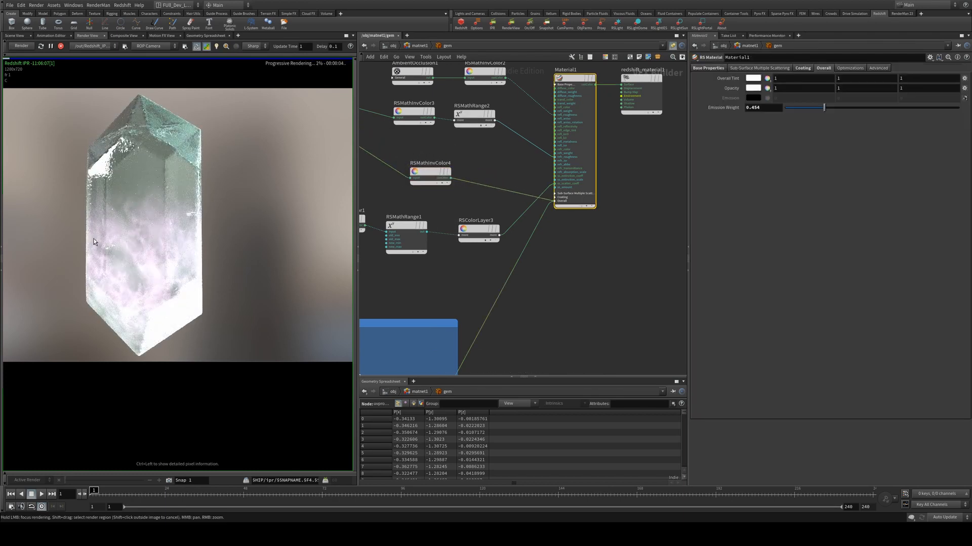
left_click(774, 111)
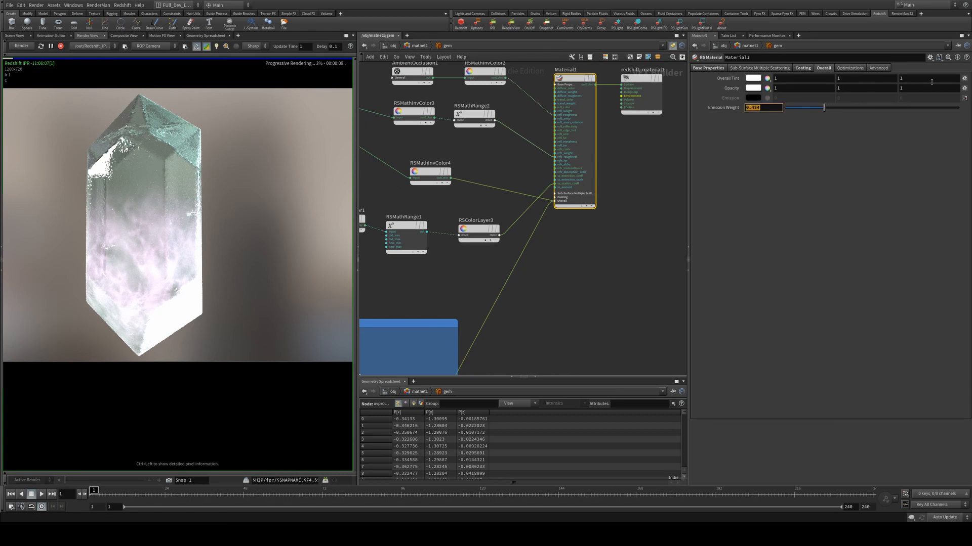
type(".1")
key("Return")
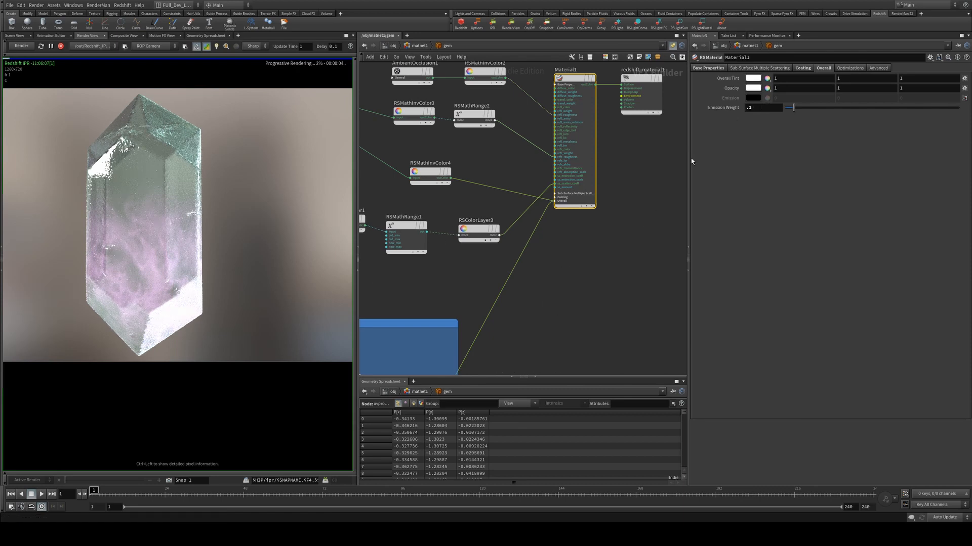
left_click(845, 107)
- Try Emission Weights of 0.895 and 0.25 on Material1 and settle on about 0.537
middle_click_drag(495, 198, 613, 228)
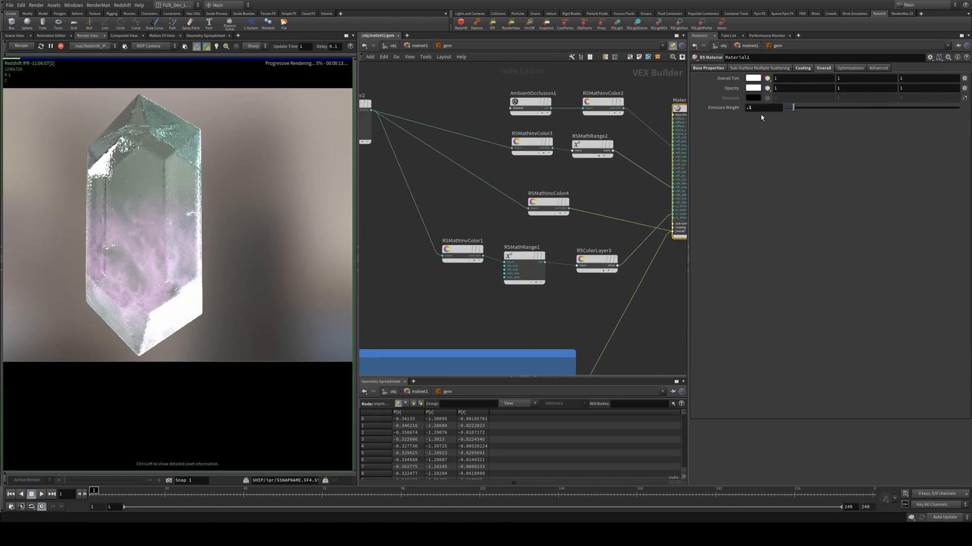
left_click_drag(793, 108, 865, 109)
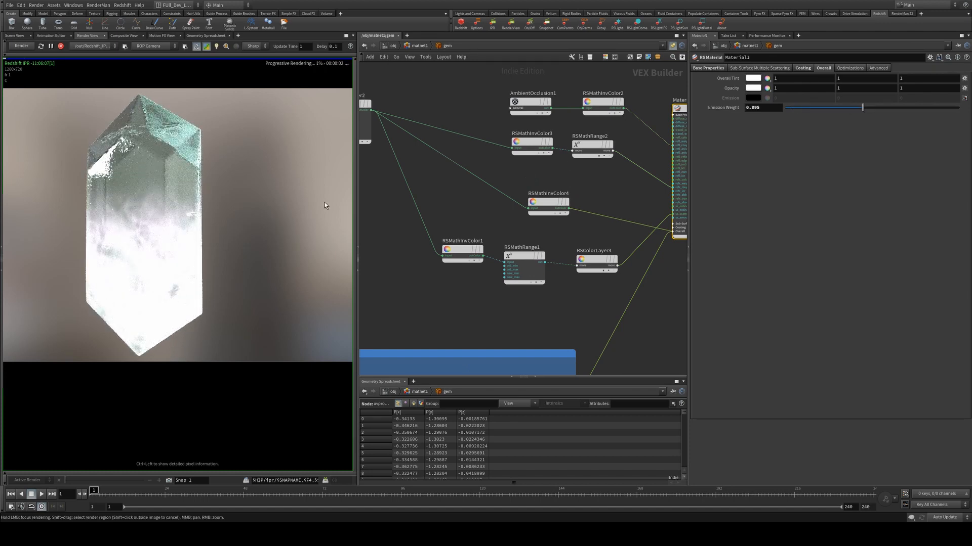
left_click_drag(734, 106, 682, 76)
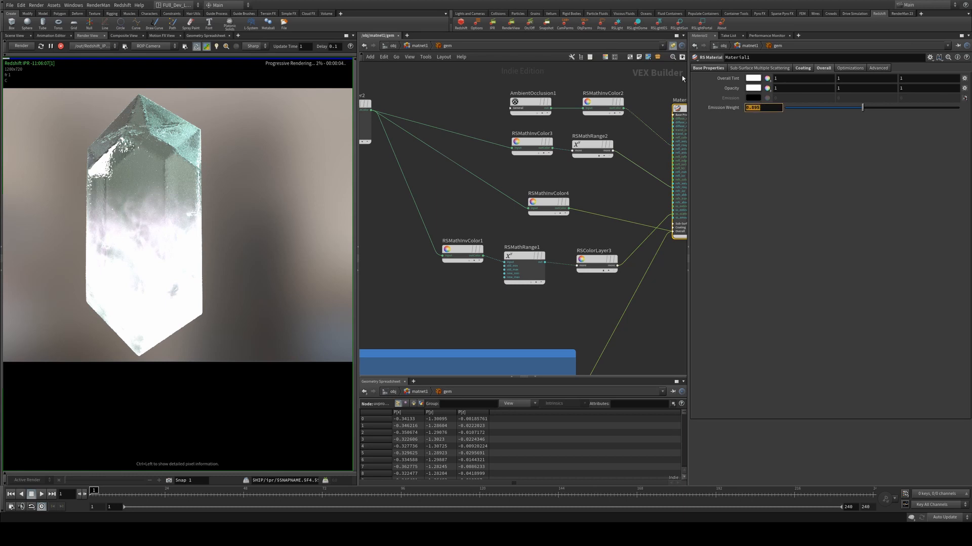
type(".25")
key("Return")
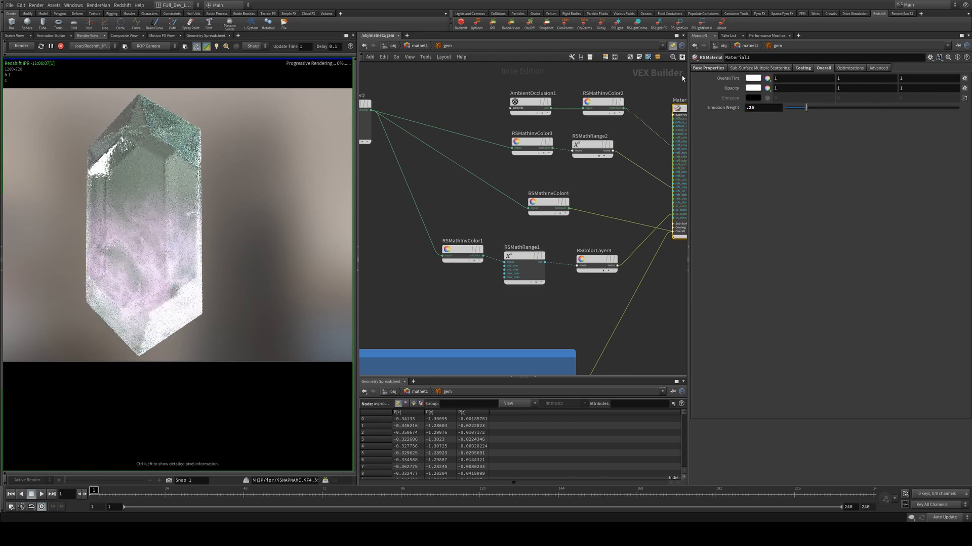
left_click_drag(807, 107, 831, 107)
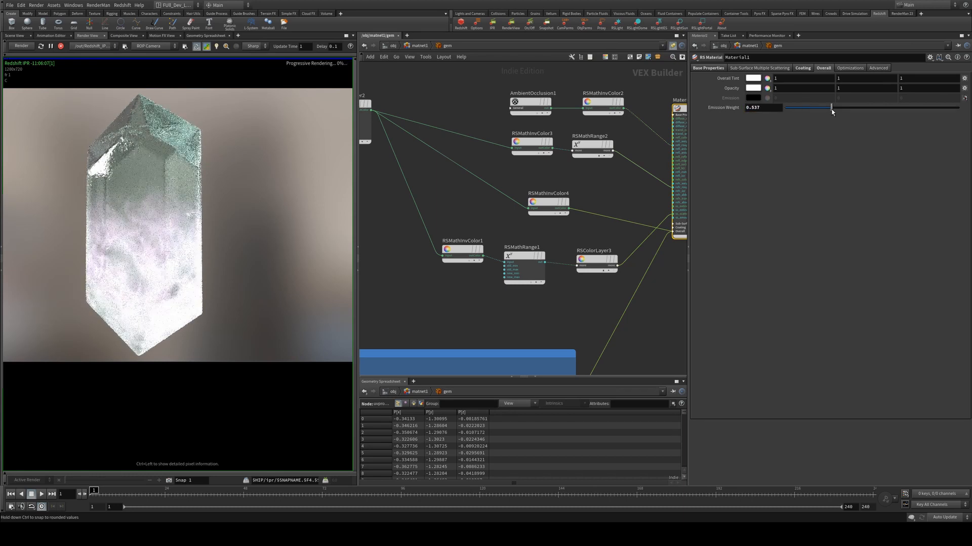
- Select MaxonNoise3 and adjust its input Offset to shift the noise pattern
middle_click_drag(439, 180, 607, 232)
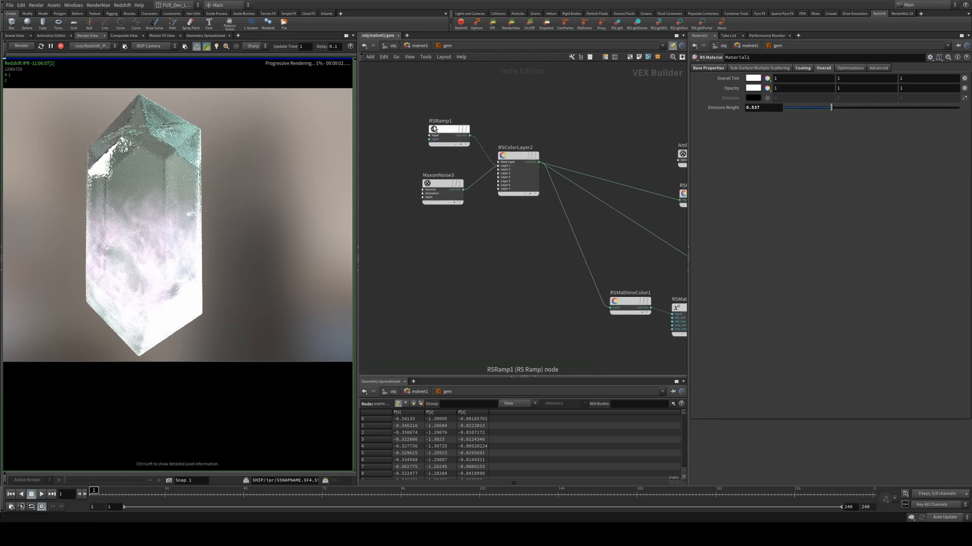
left_click(445, 183)
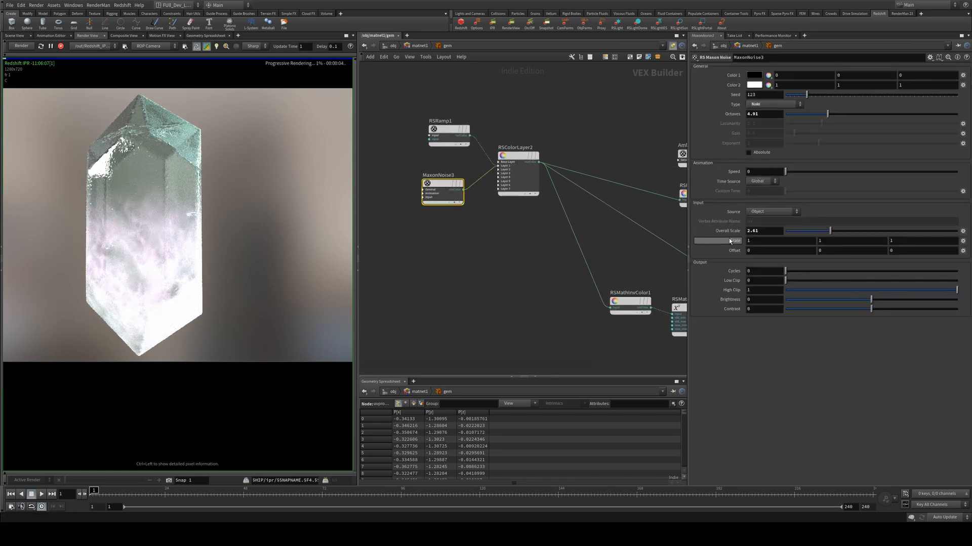
middle_click_drag(731, 253, 821, 258)
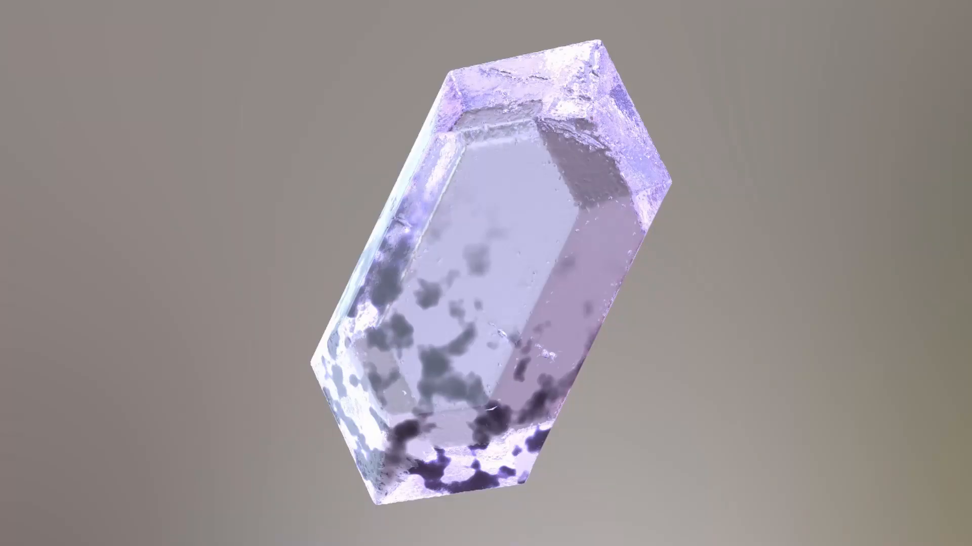